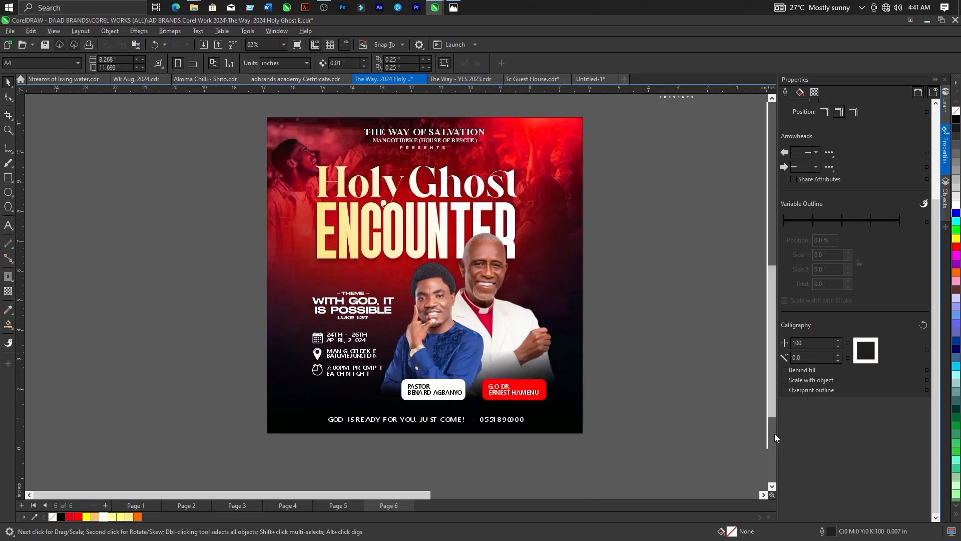
Examine the finished Holy Ghost Encounter flyer, the blank A4 page and the red worship background image on Page 6.
scroll(285, 322, down, 6)
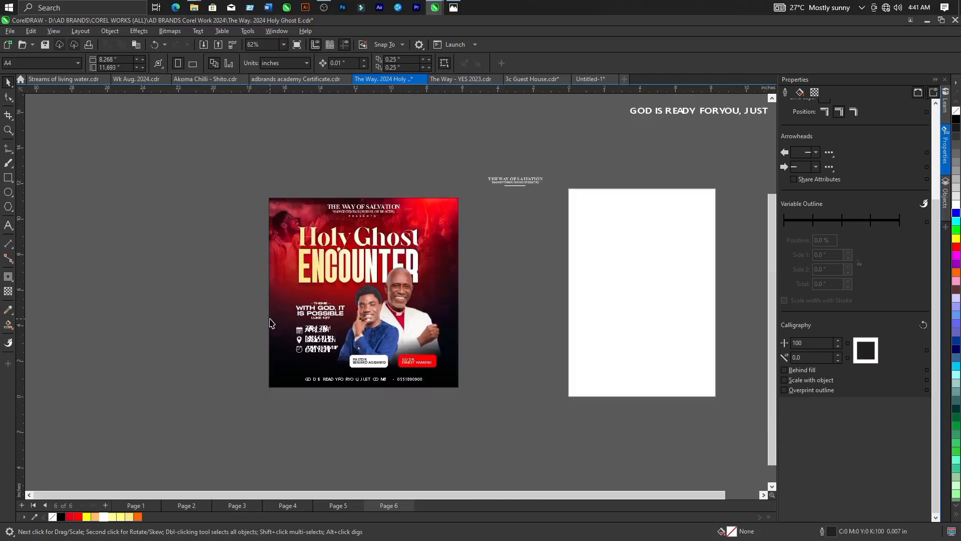
scroll(489, 289, up, 3)
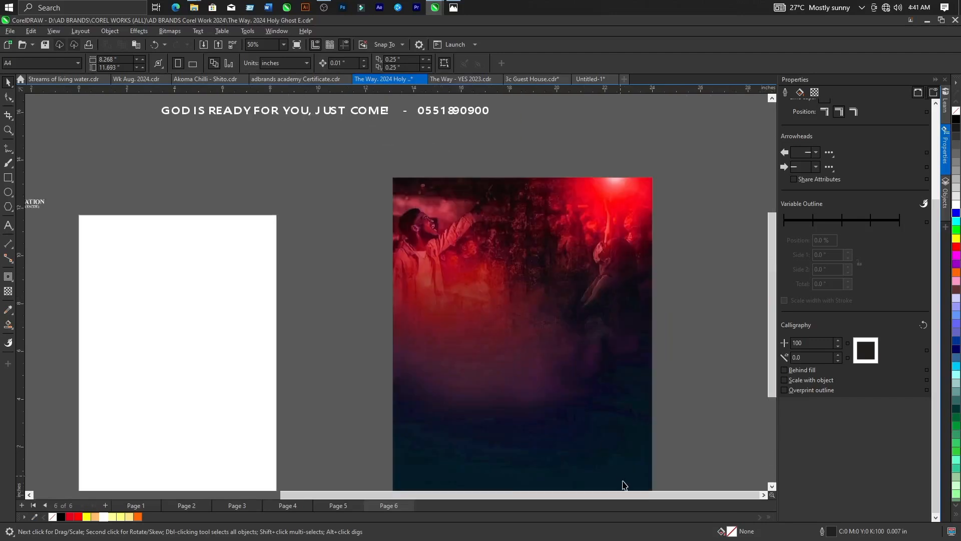
scroll(622, 485, down, 2)
scroll(561, 371, up, 2)
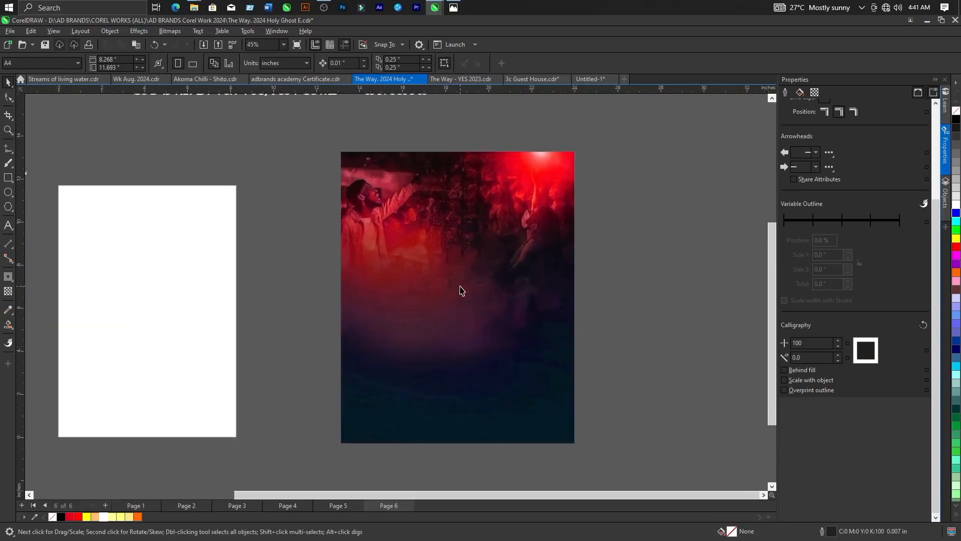
scroll(494, 326, down, 1)
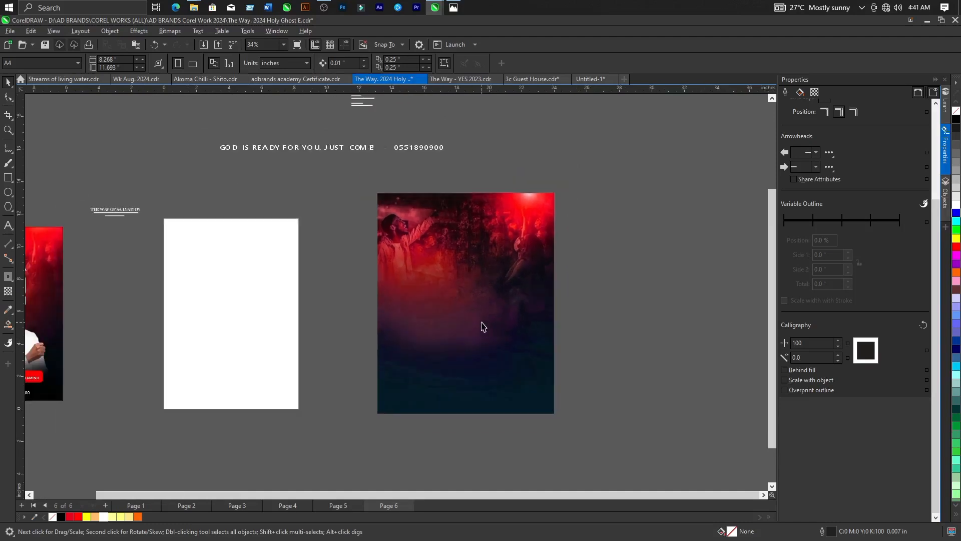
scroll(483, 327, down, 1)
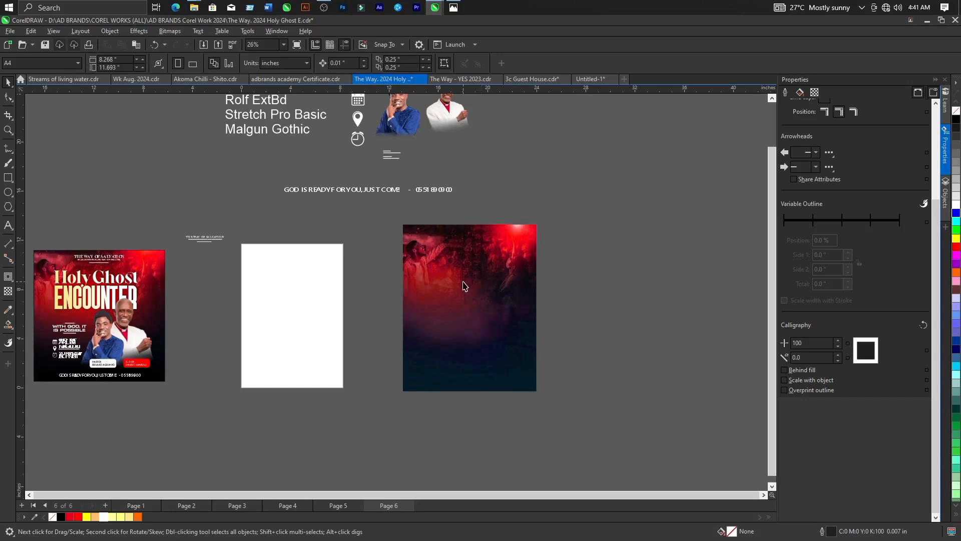
scroll(464, 286, up, 1)
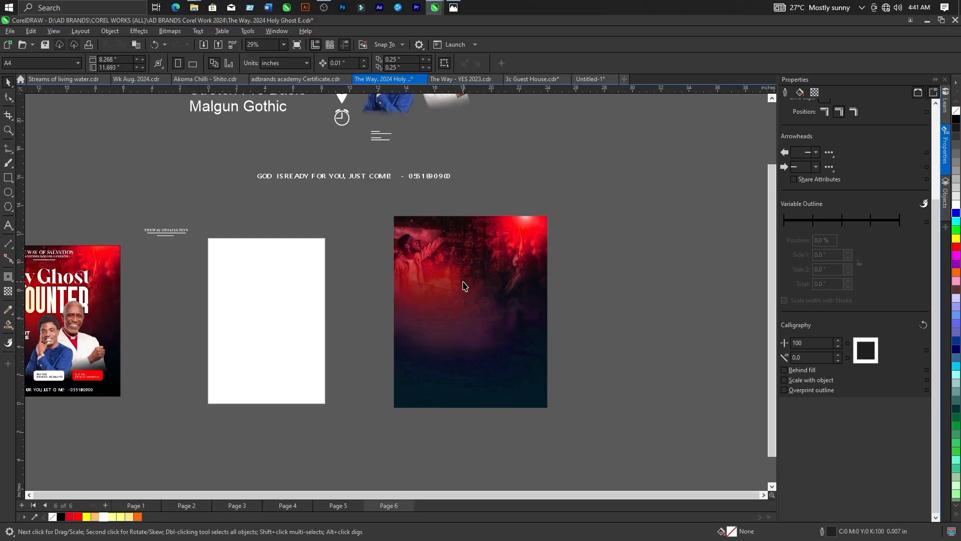
scroll(465, 286, up, 1)
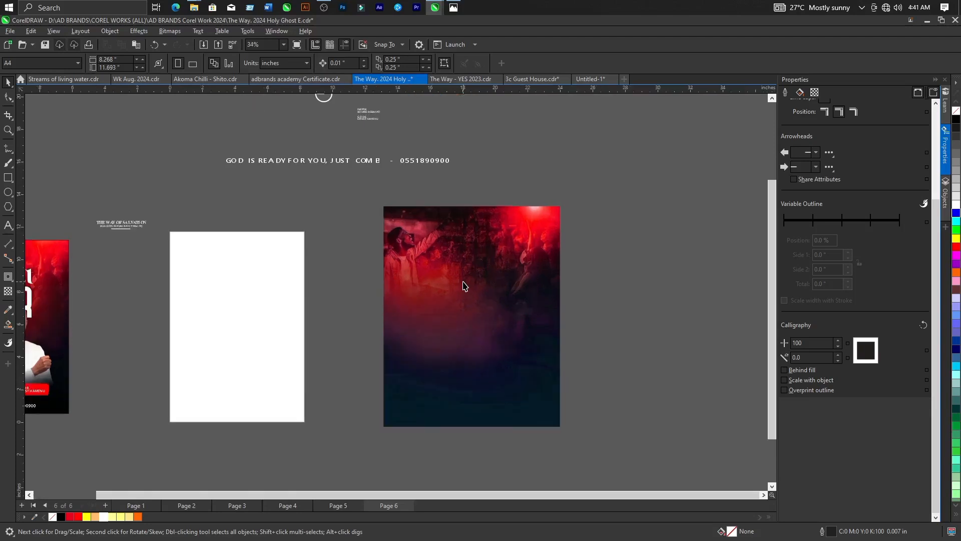
scroll(493, 287, down, 1)
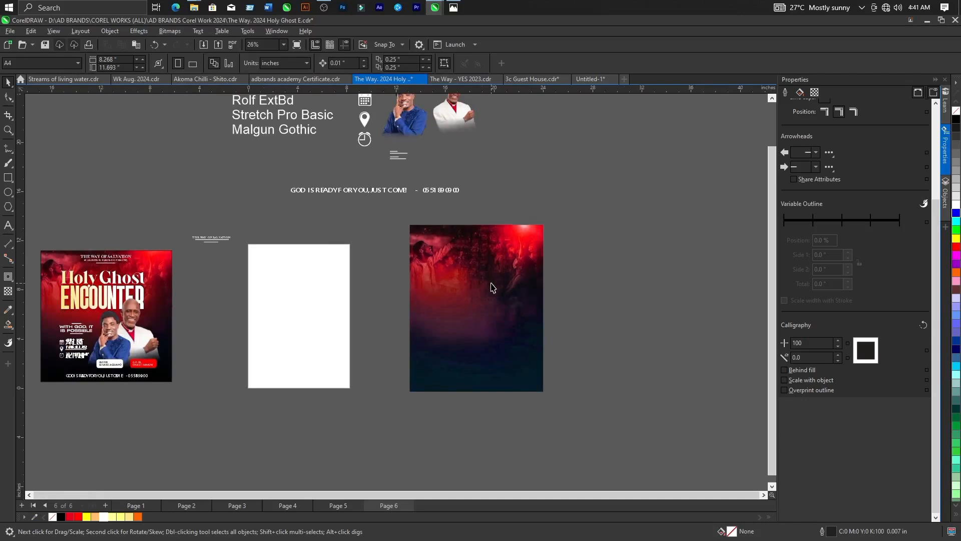
scroll(488, 293, down, 1)
scroll(369, 205, up, 1)
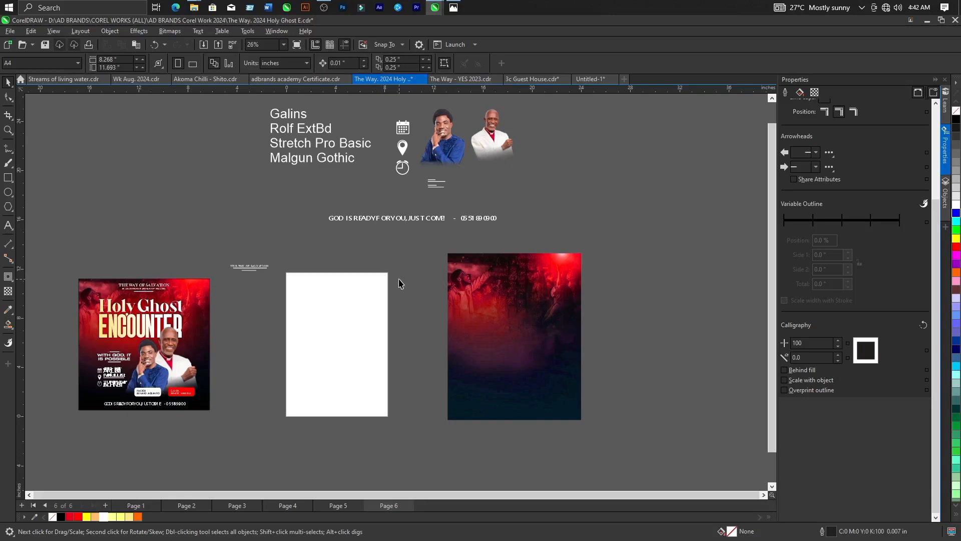
scroll(399, 283, down, 1)
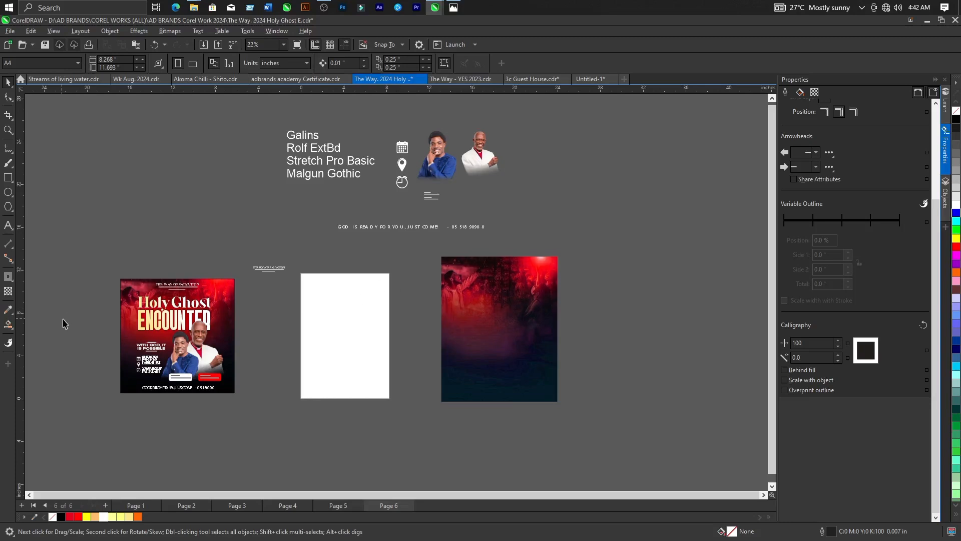
scroll(77, 331, up, 3)
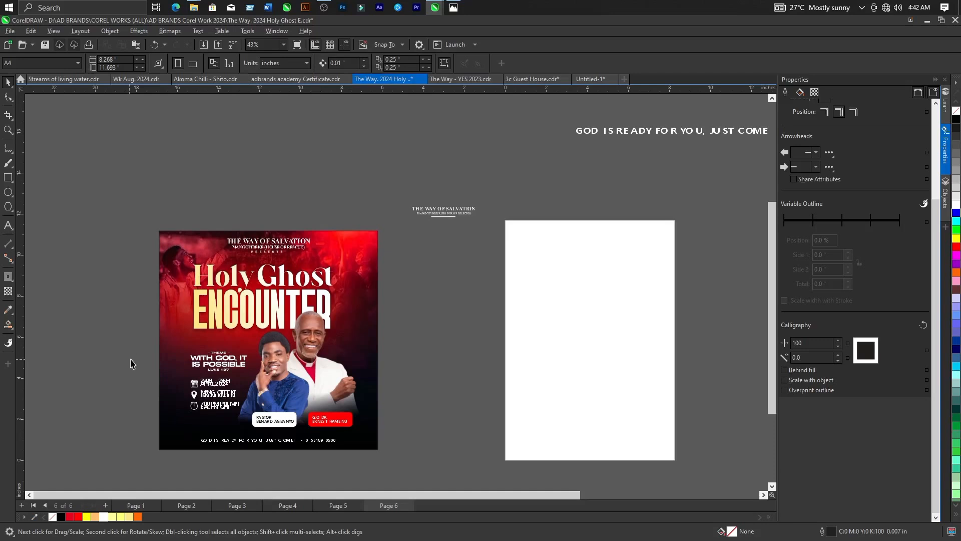
scroll(383, 290, down, 1)
scroll(184, 395, up, 2)
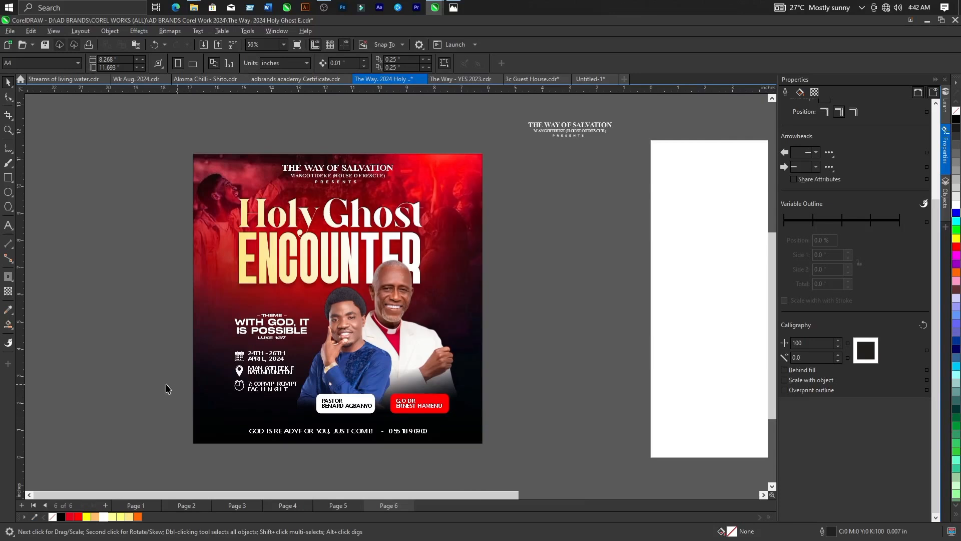
scroll(165, 387, down, 4)
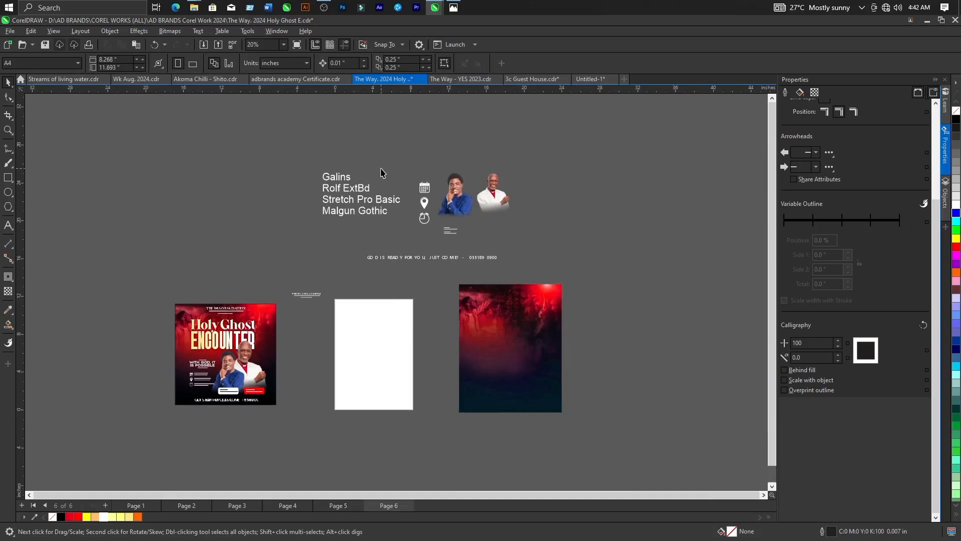
Review the list of fonts and the two portrait cutouts placed above the blank page.
scroll(341, 175, up, 5)
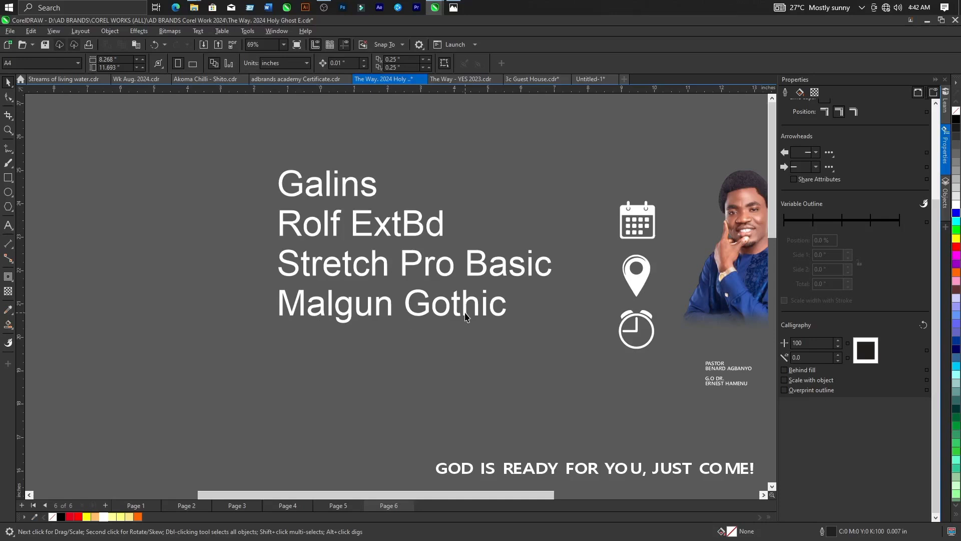
scroll(249, 262, down, 2)
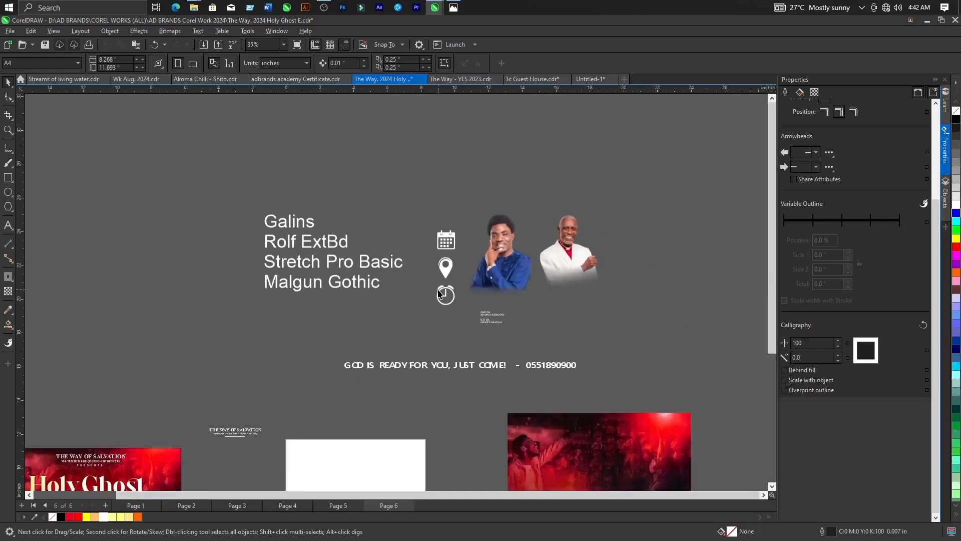
scroll(551, 279, up, 3)
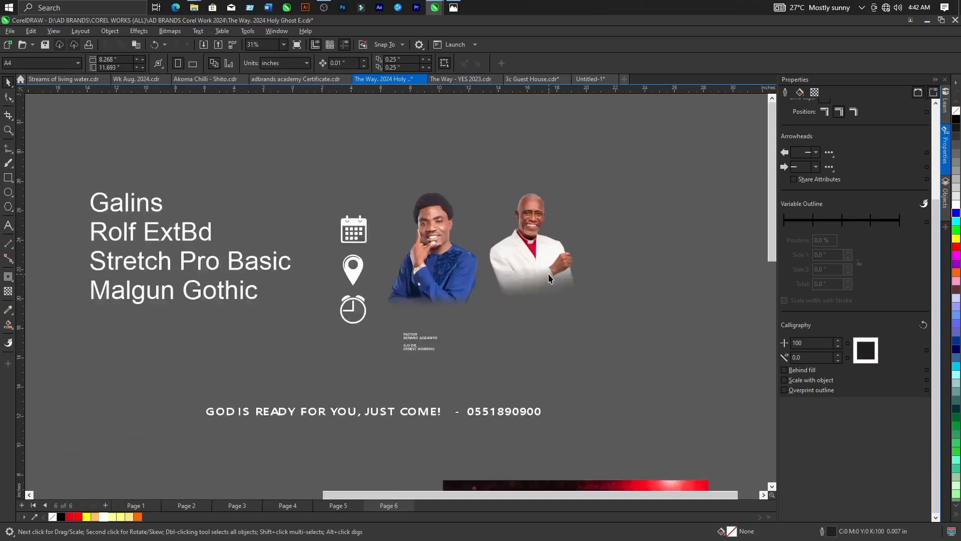
scroll(450, 242, up, 5)
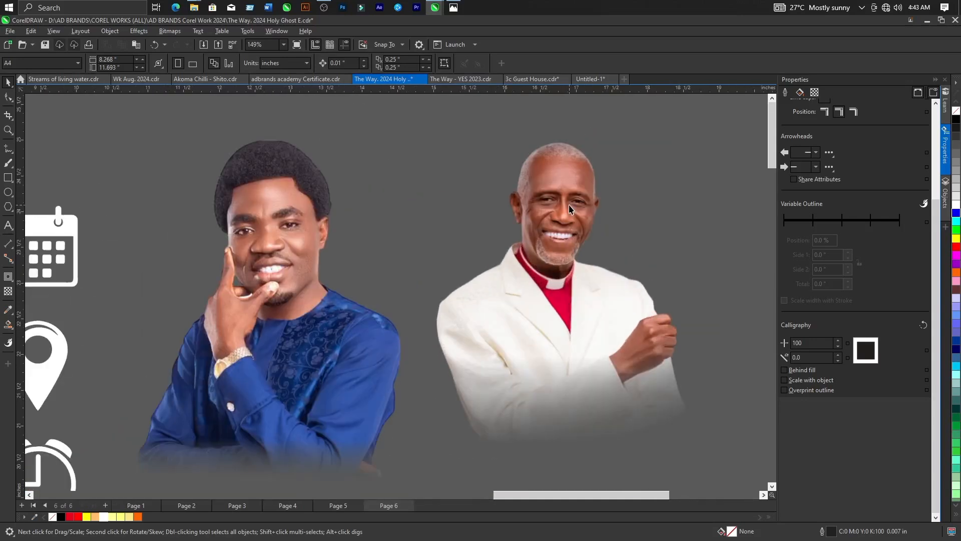
scroll(368, 250, down, 2)
scroll(360, 242, up, 3)
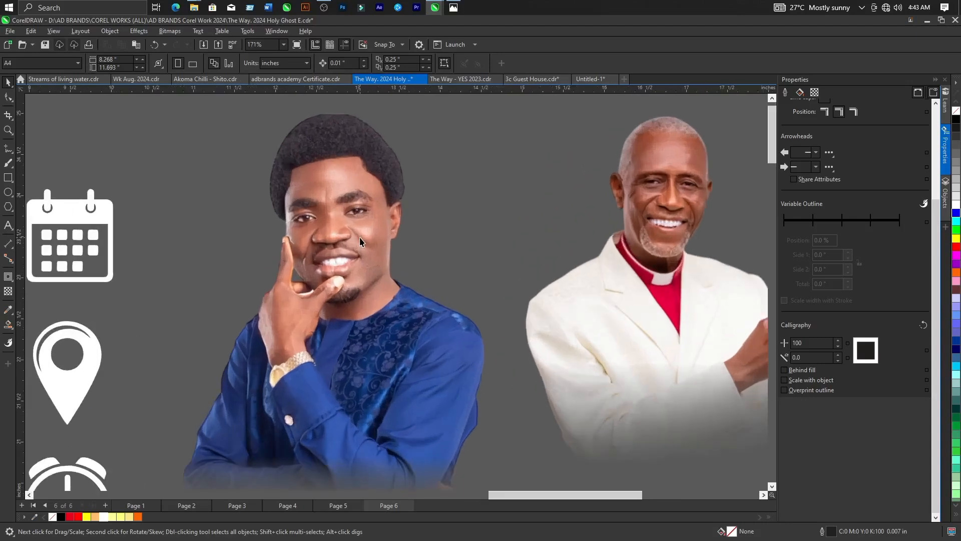
scroll(360, 242, down, 2)
scroll(244, 207, down, 1)
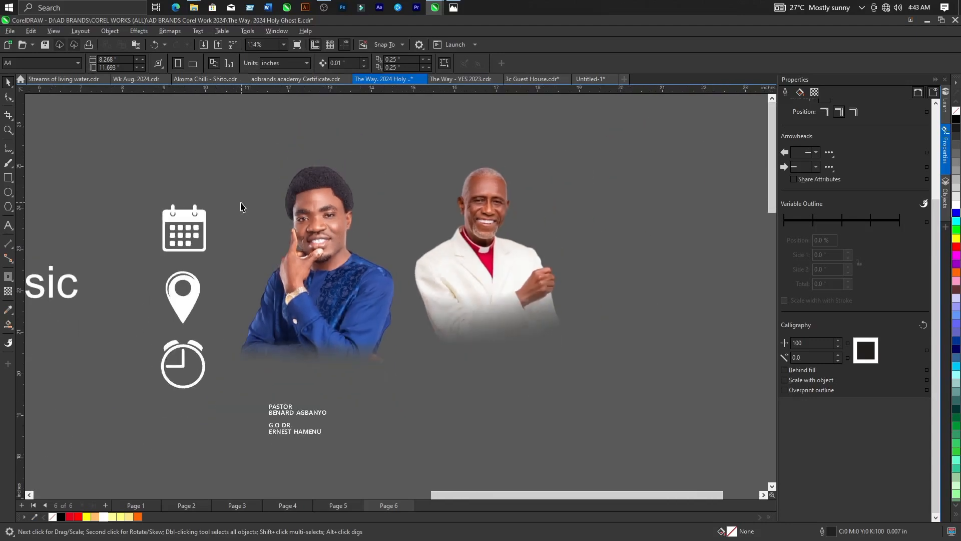
Inspect the calendar, location pin and clock icons beside the two portrait cutouts.
scroll(186, 241, up, 3)
scroll(185, 241, down, 2)
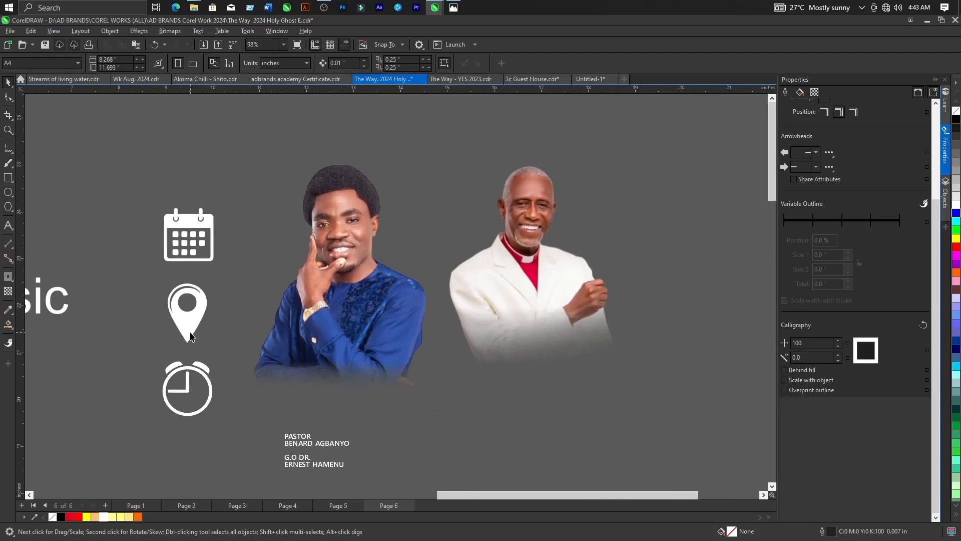
scroll(194, 326, up, 1)
scroll(195, 382, up, 1)
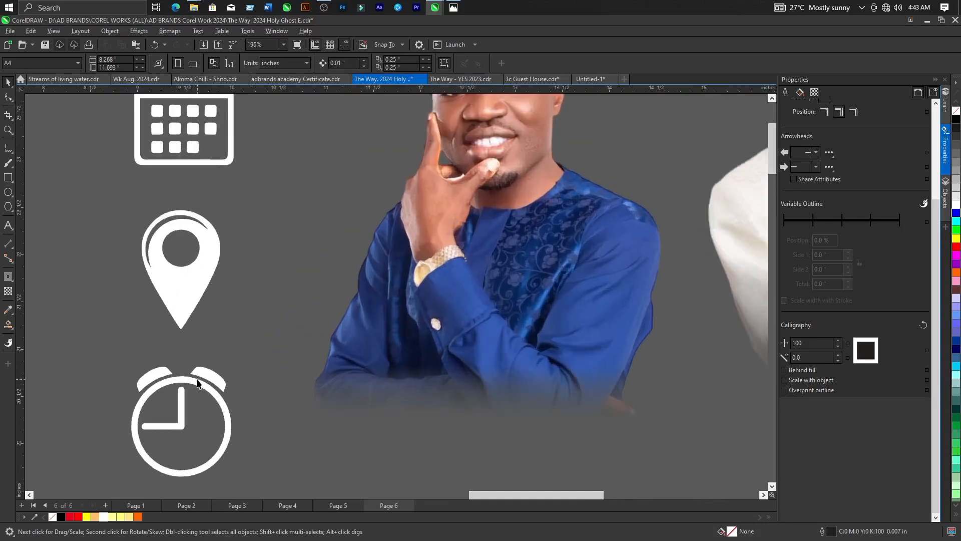
scroll(307, 325, down, 1)
scroll(306, 325, down, 1)
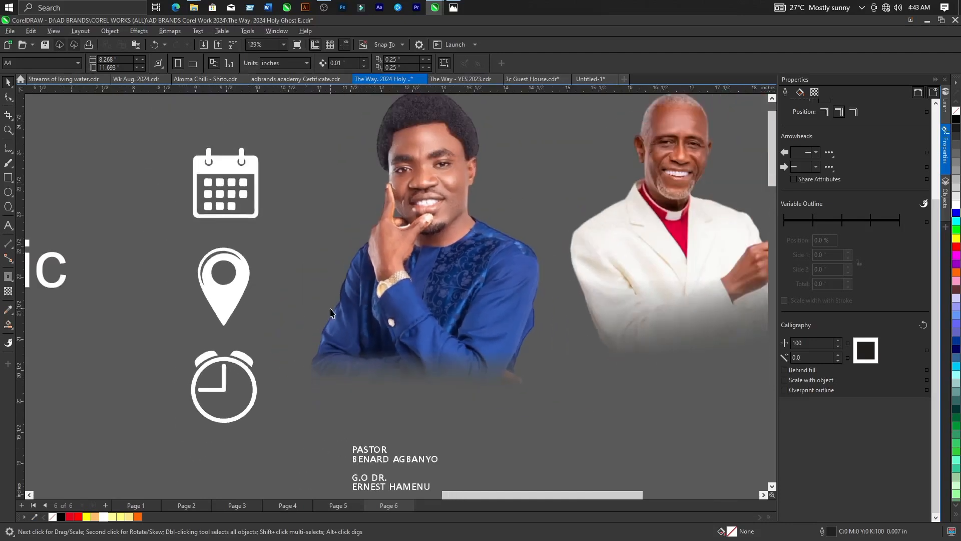
scroll(363, 283, down, 3)
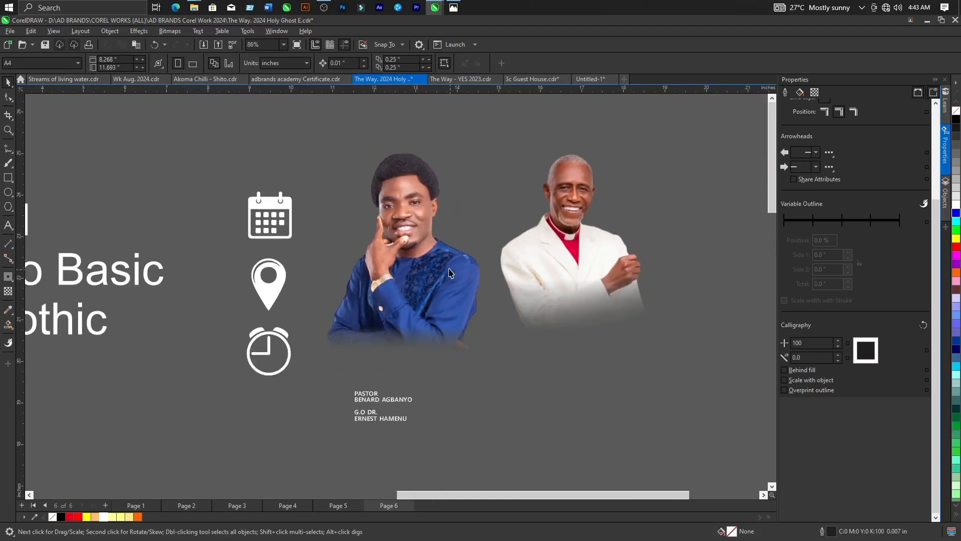
scroll(395, 398, down, 1)
Inspect the speaker name captions below the portraits and the "GOD IS READY FOR YOU, JUST COME!" contact line.
scroll(394, 400, up, 3)
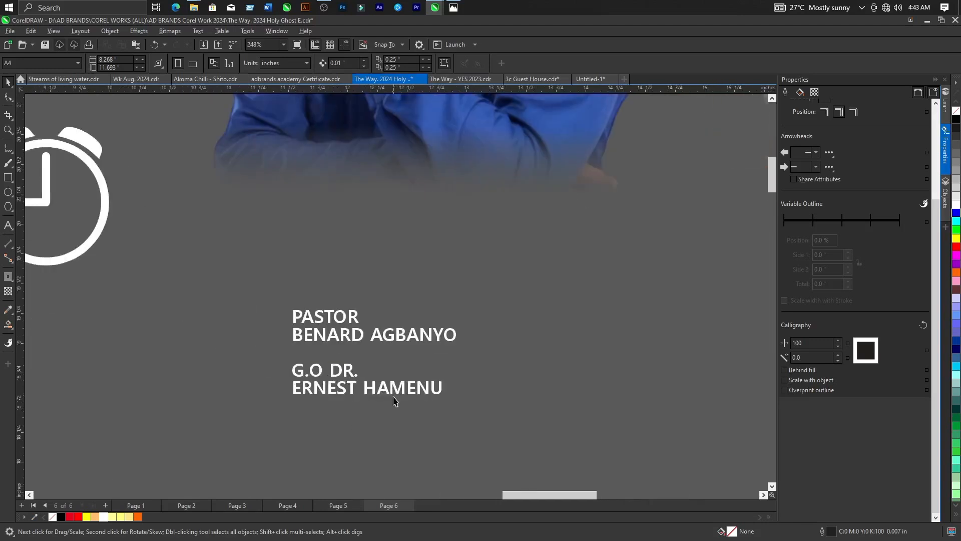
scroll(395, 398, up, 1)
scroll(290, 216, down, 5)
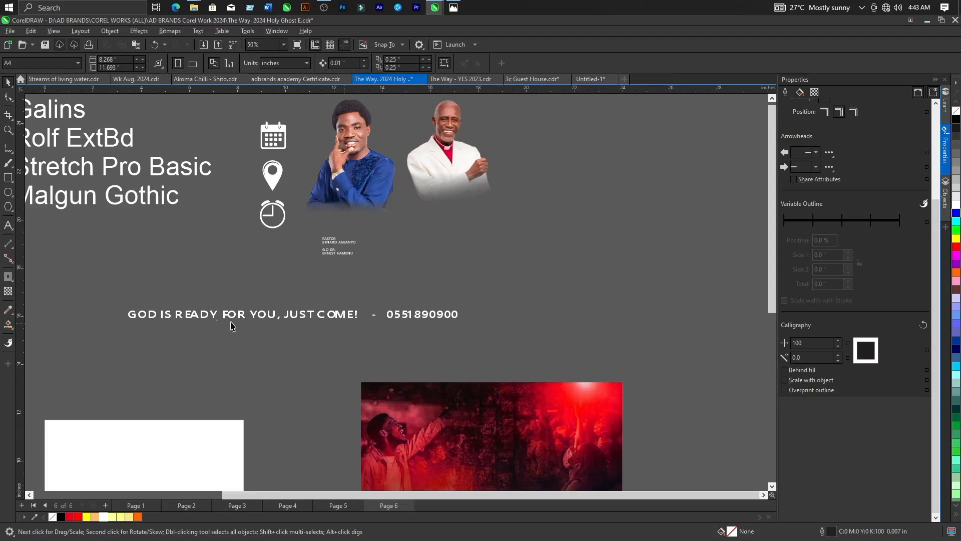
scroll(230, 325, up, 2)
scroll(186, 326, up, 1)
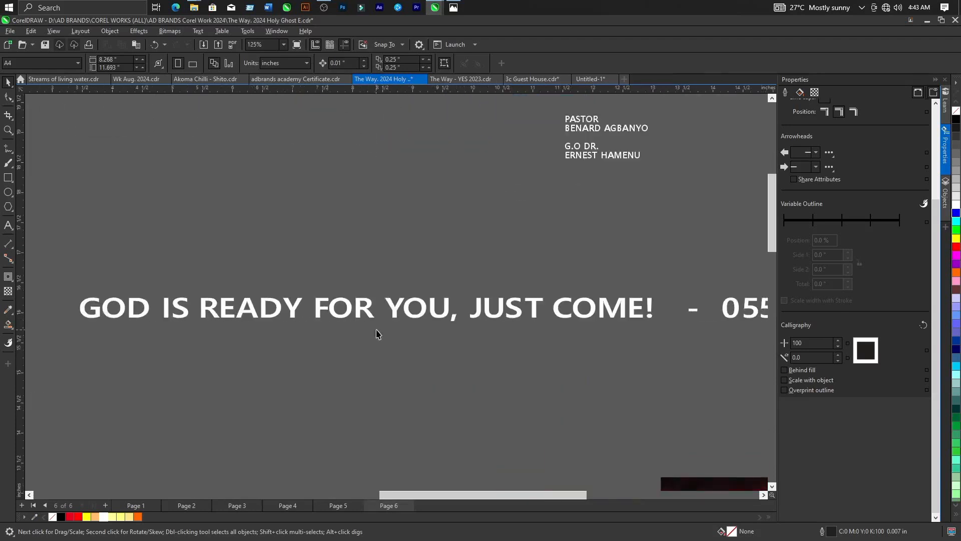
scroll(494, 321, down, 3)
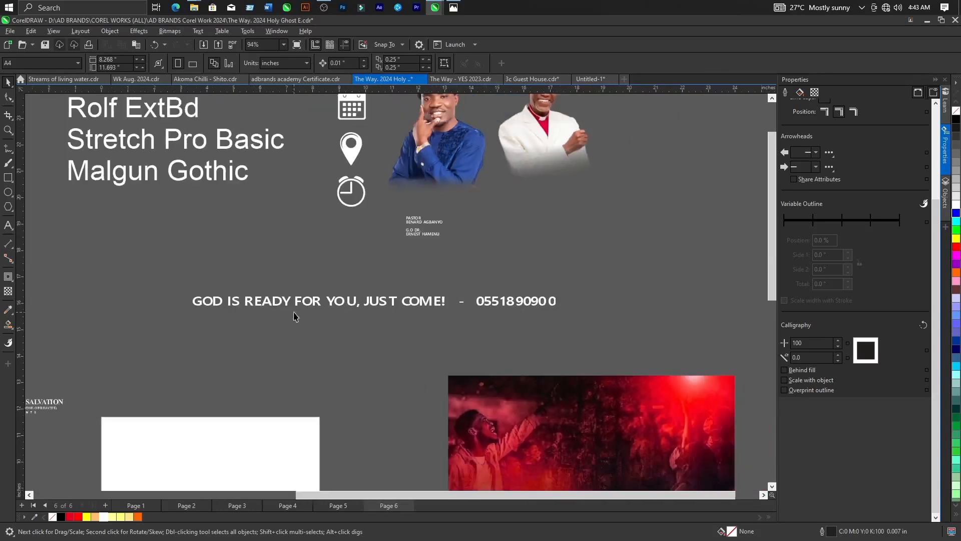
scroll(504, 247, up, 3)
scroll(503, 246, down, 4)
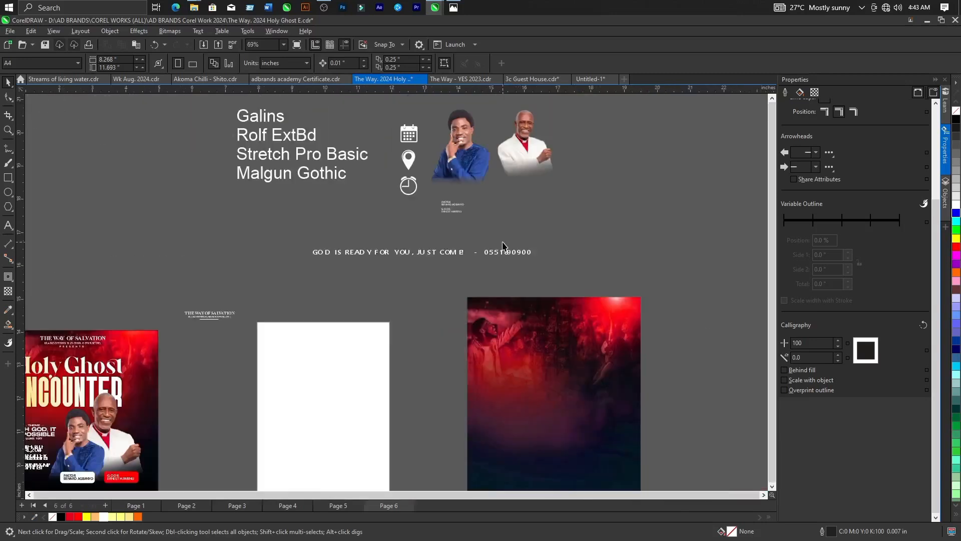
Examine the date, venue, time and contact details on the finished flyer, and compare the flyer with the blank page.
scroll(266, 377, down, 1)
scroll(266, 378, up, 3)
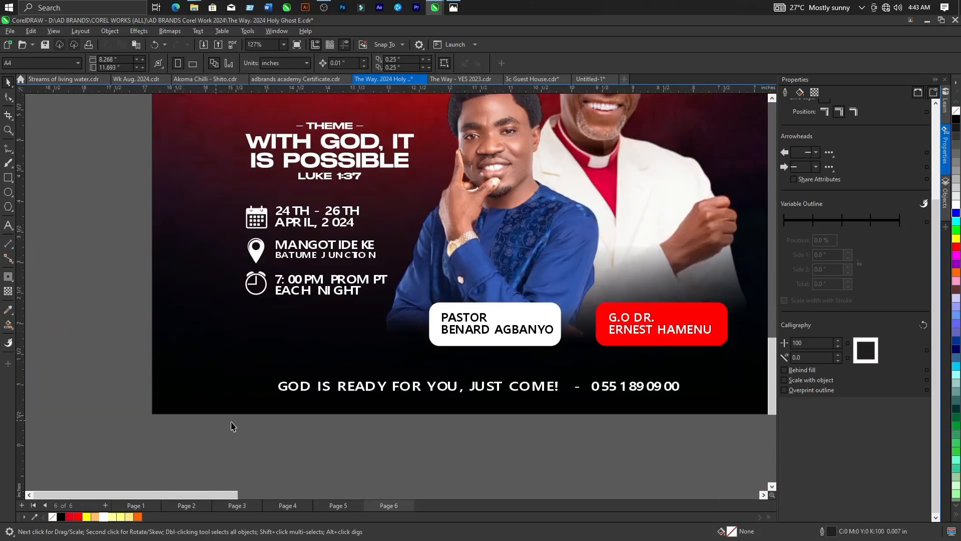
scroll(451, 439, up, 2)
scroll(260, 370, down, 1)
scroll(353, 371, up, 1)
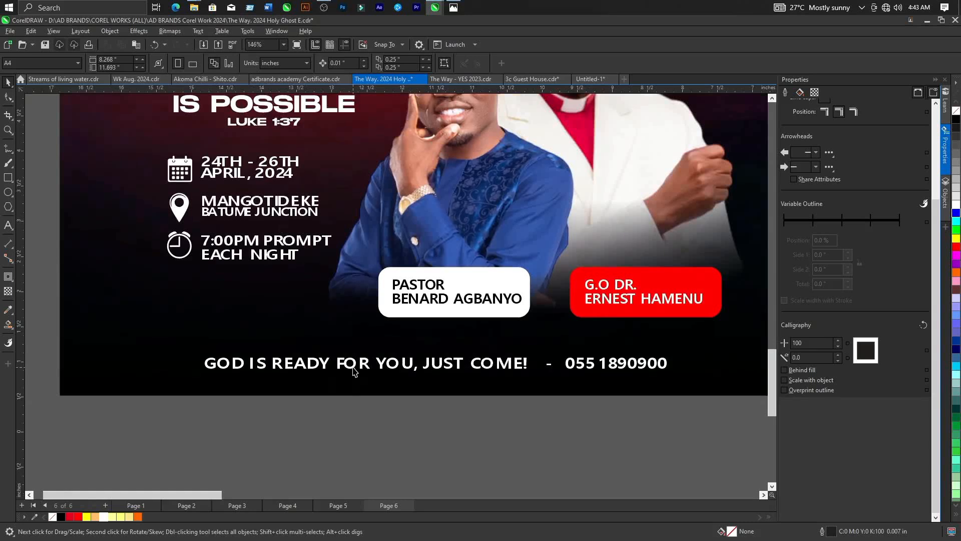
scroll(353, 371, down, 5)
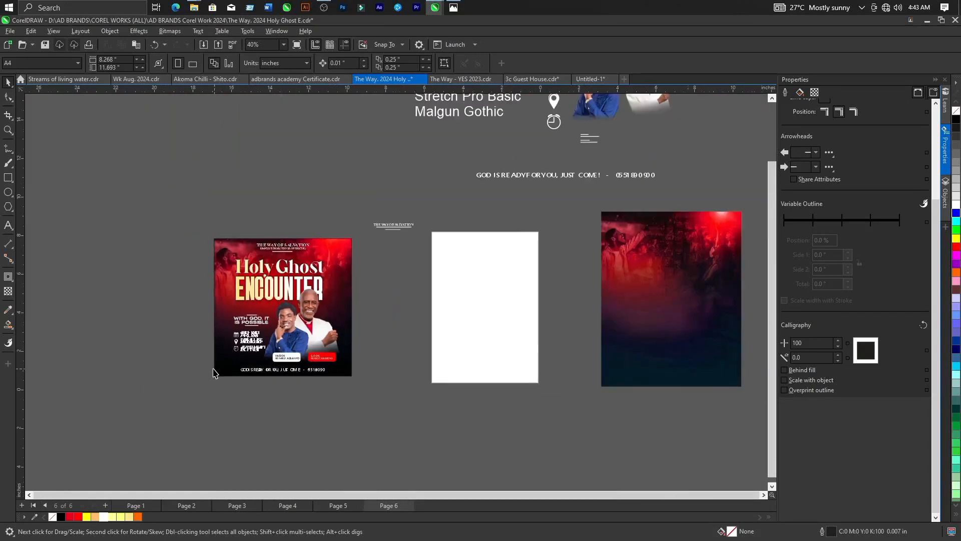
scroll(512, 317, up, 1)
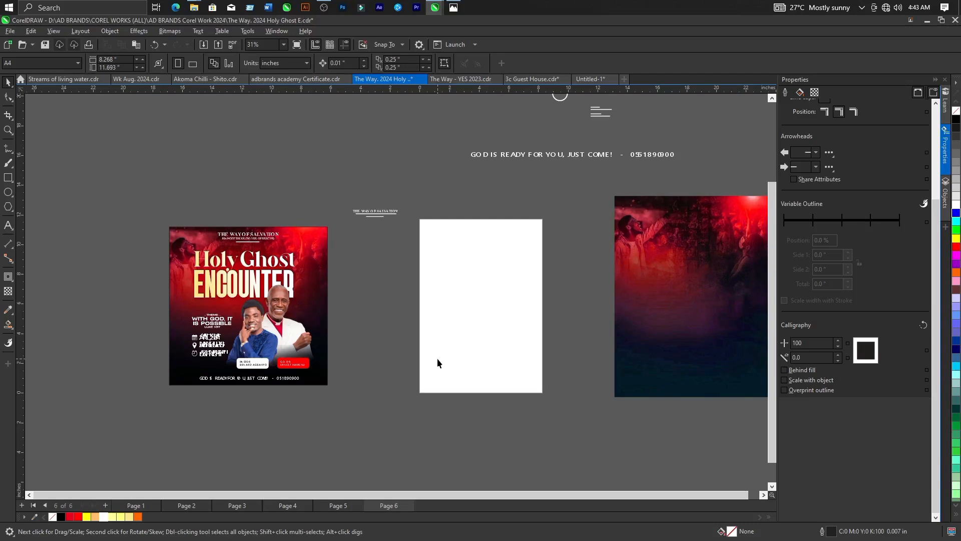
scroll(494, 316, up, 1)
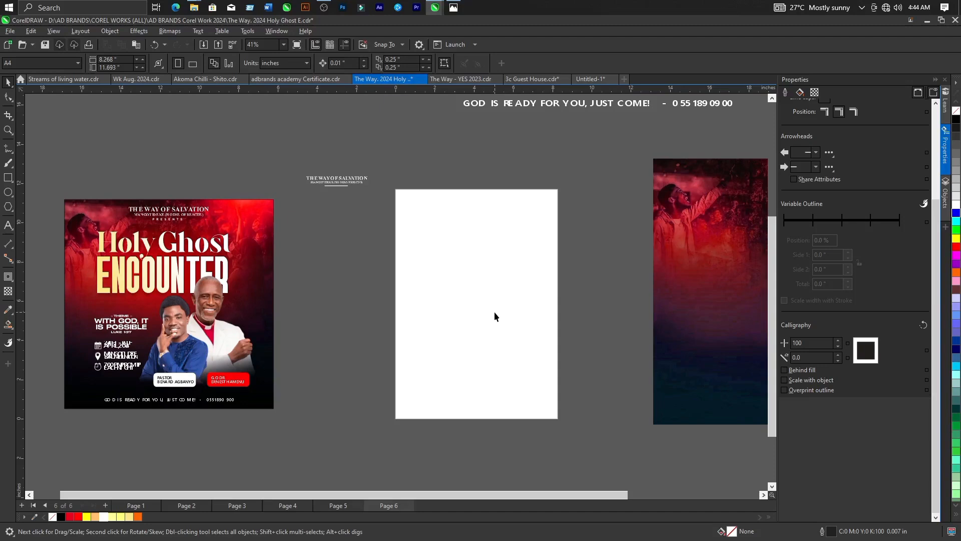
drag(590, 255, 537, 269)
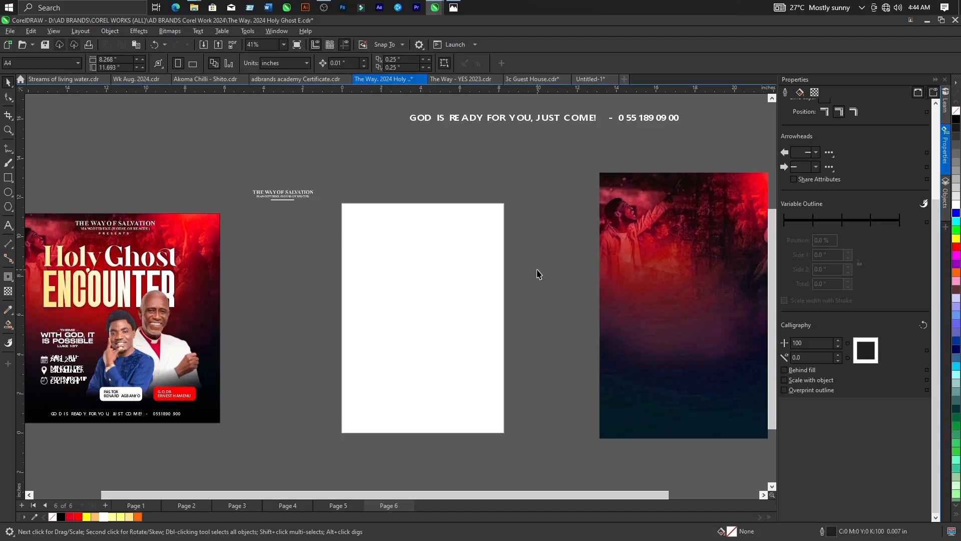
scroll(486, 288, down, 1)
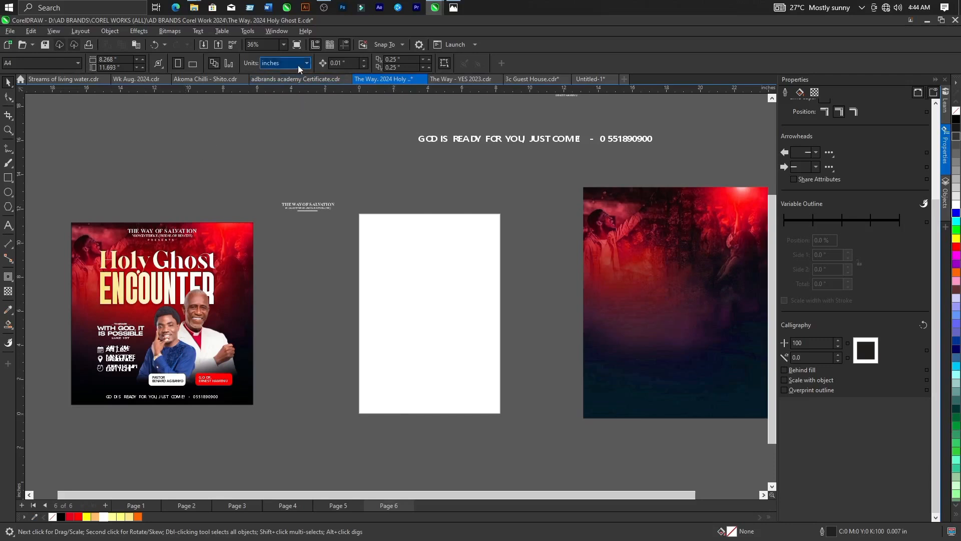
Keep the document units in inches and set the page size to 8 by 8 inches.
click(285, 65)
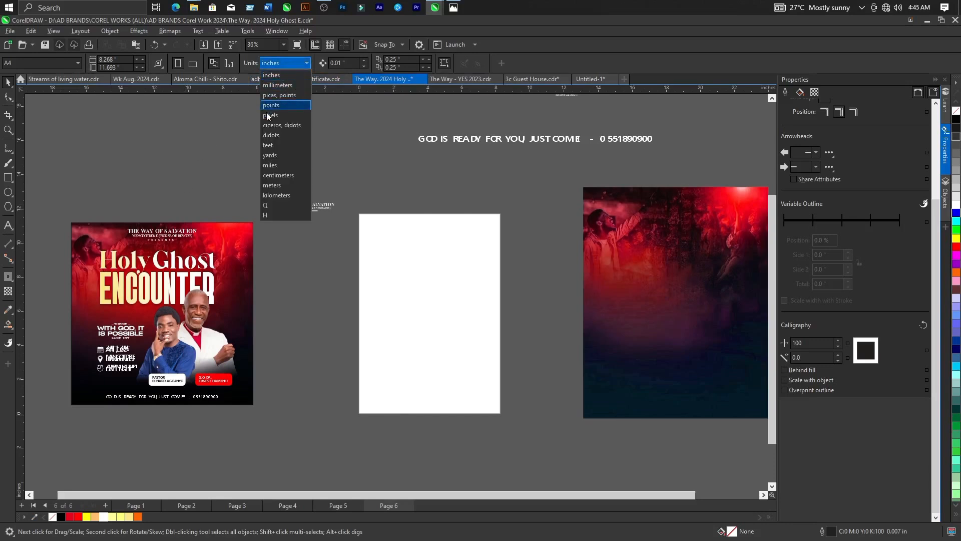
click(274, 73)
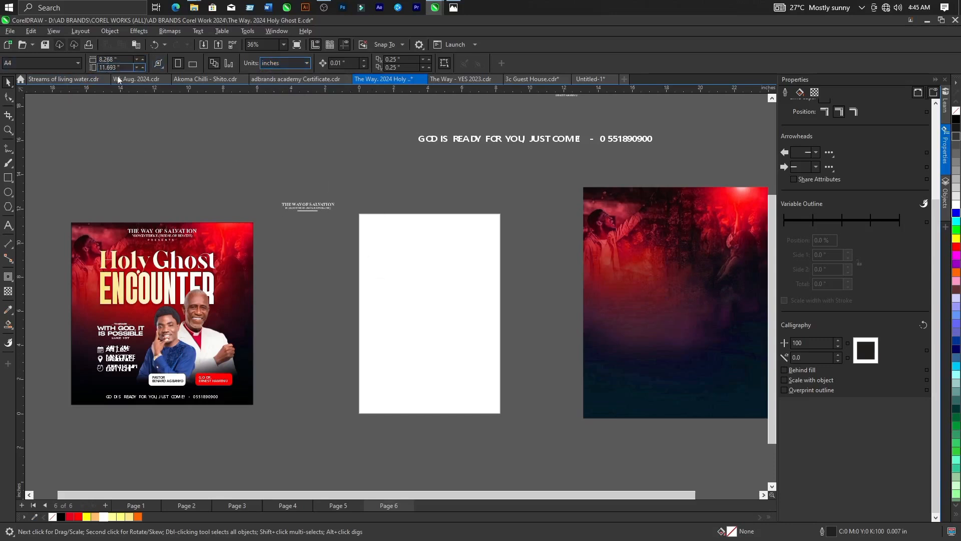
drag(122, 59, 98, 60)
text(8)
drag(125, 67, 100, 70)
text(8)
key(Return)
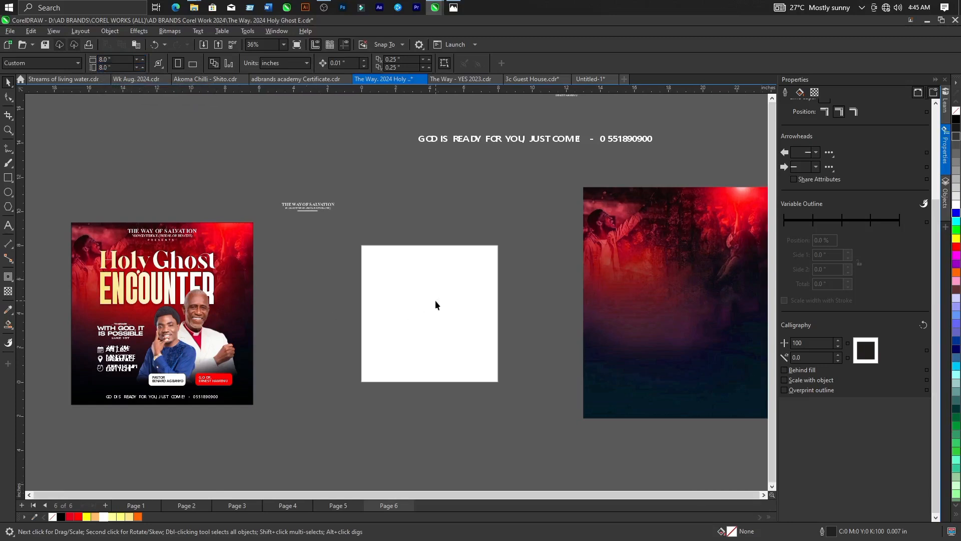
Create a page frame rectangle that covers the whole 8-inch square page.
scroll(436, 304, up, 1)
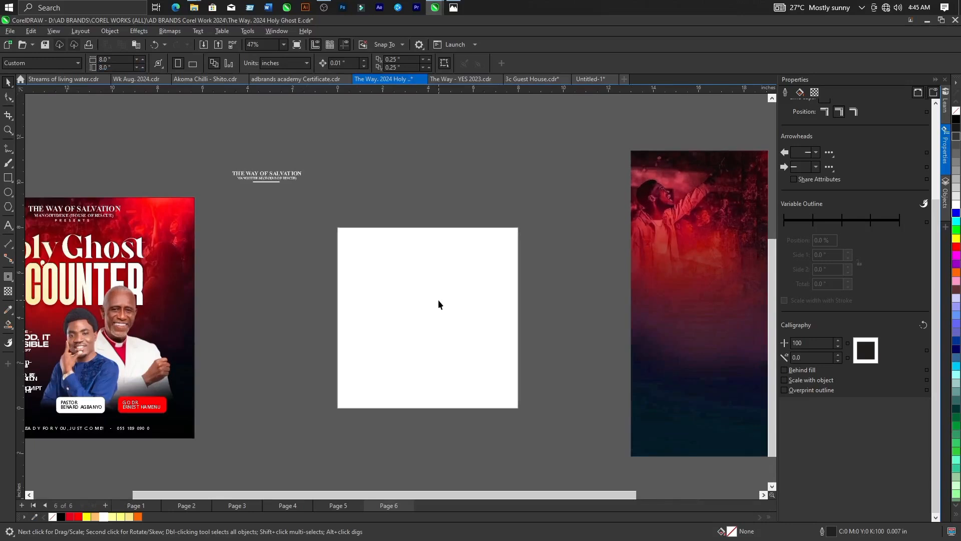
scroll(383, 275, down, 1)
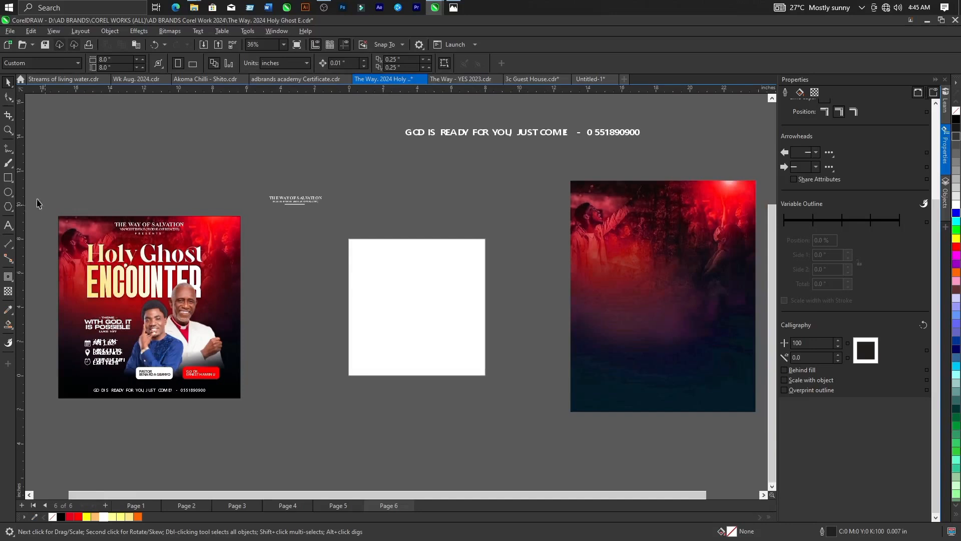
double_click(8, 178)
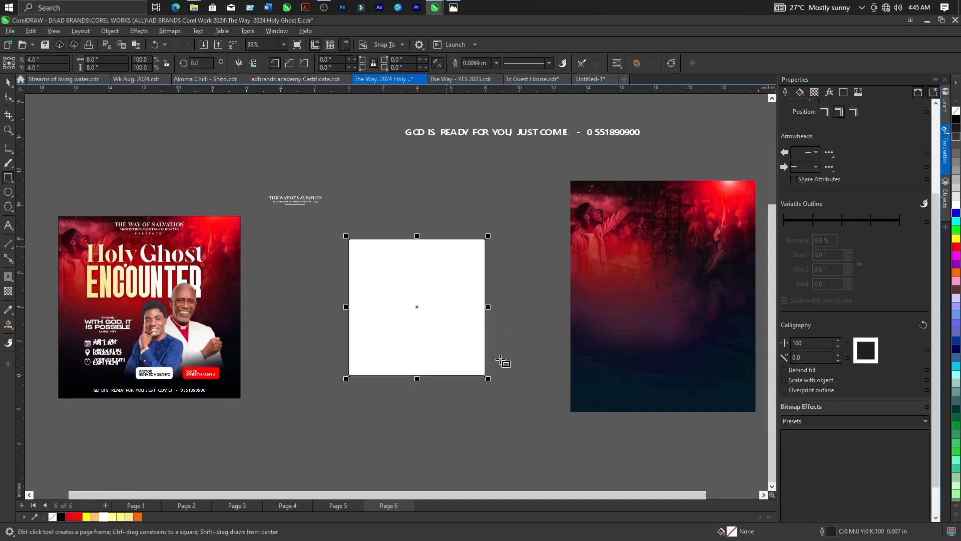
scroll(502, 362, up, 1)
scroll(502, 362, up, 1)
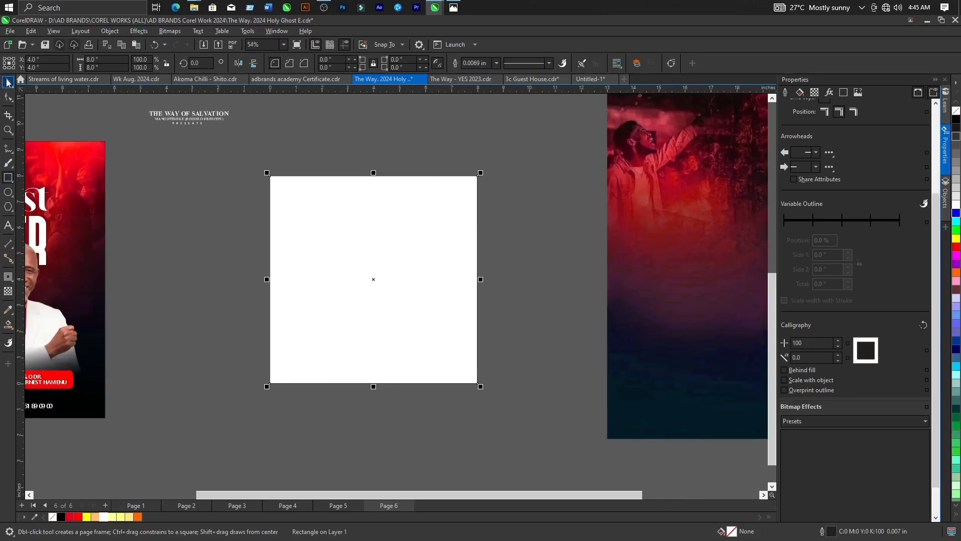
click(8, 83)
PowerClip the red worship crowd background image inside the page-sized rectangle.
scroll(225, 327, down, 2)
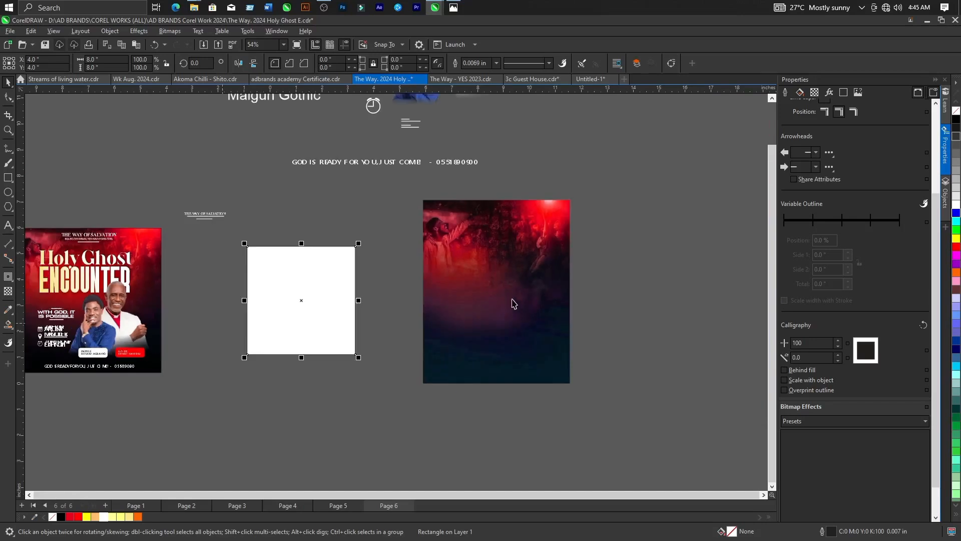
click(496, 270)
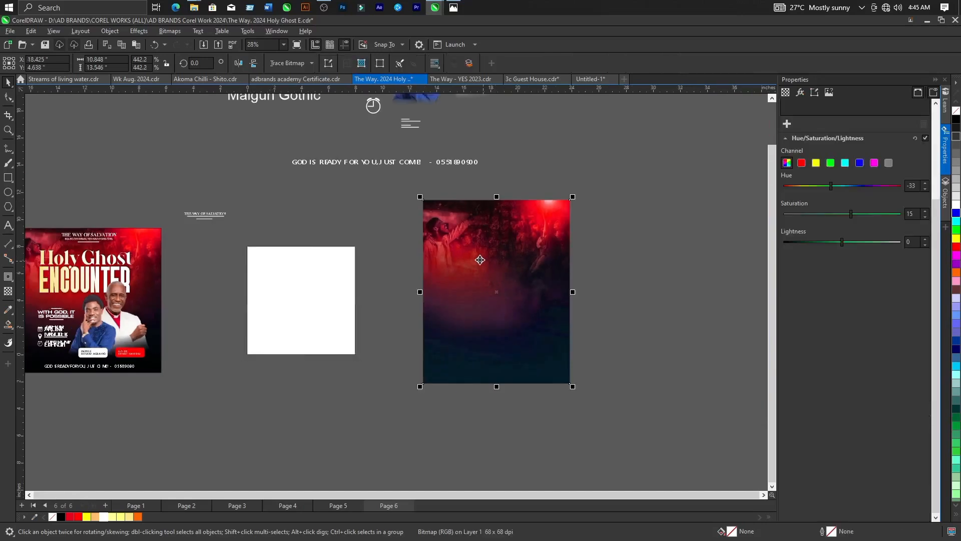
click(111, 31)
mouse_move(127, 71)
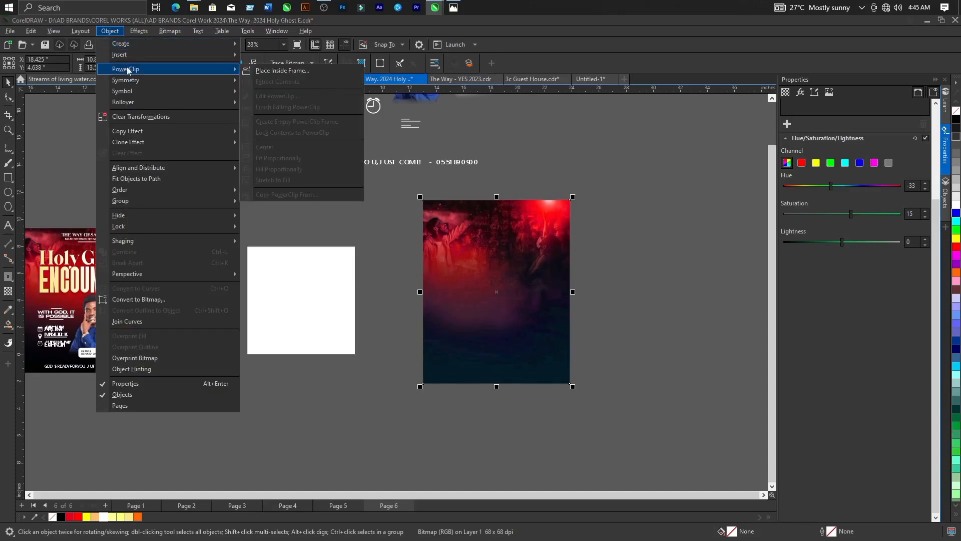
click(279, 71)
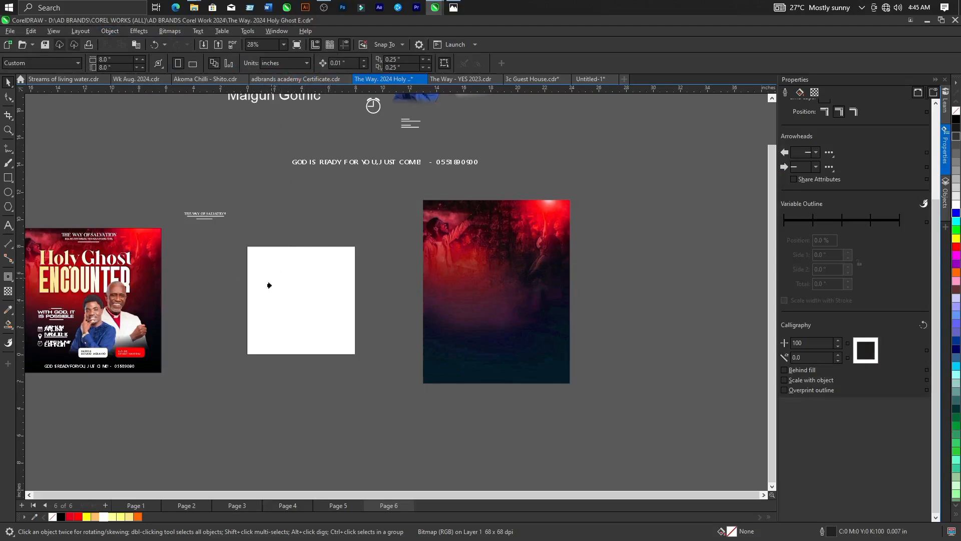
click(282, 297)
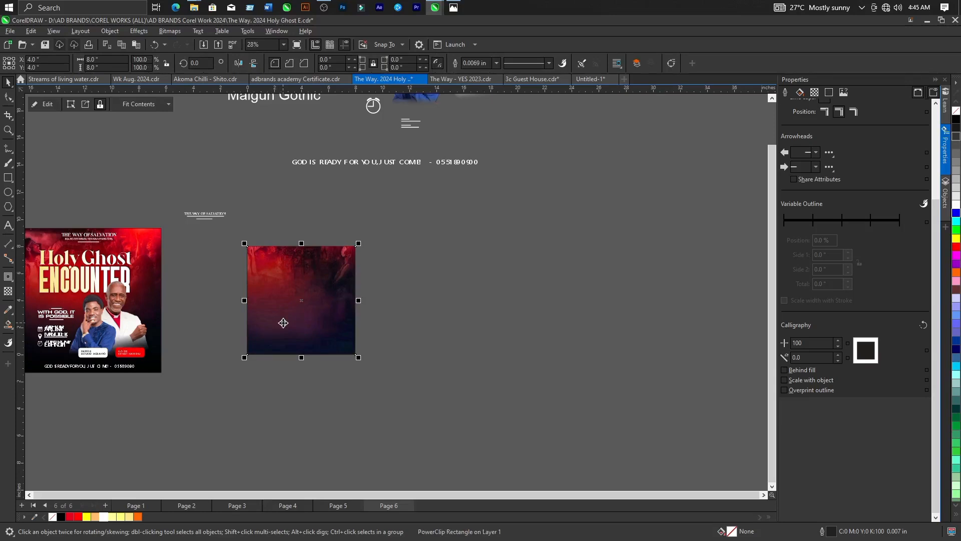
Edit the PowerClip contents, reposition the background image over the frame and scale it down to about 8.44 inches wide.
scroll(223, 326, down, 1)
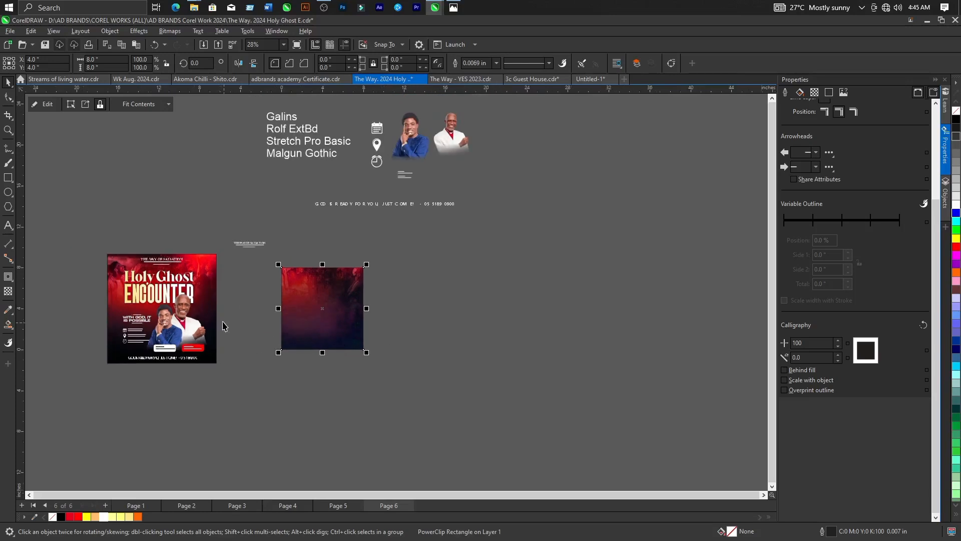
scroll(222, 325, up, 2)
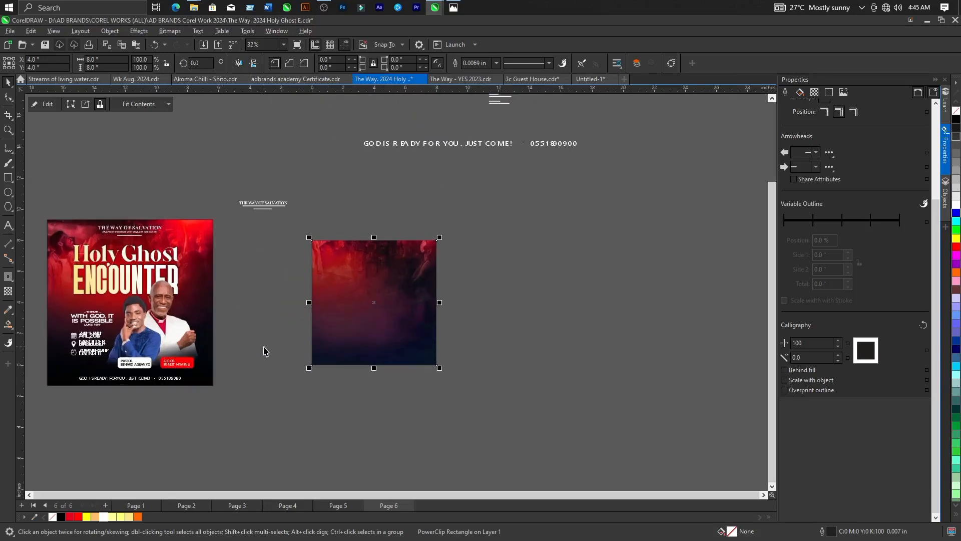
click(46, 106)
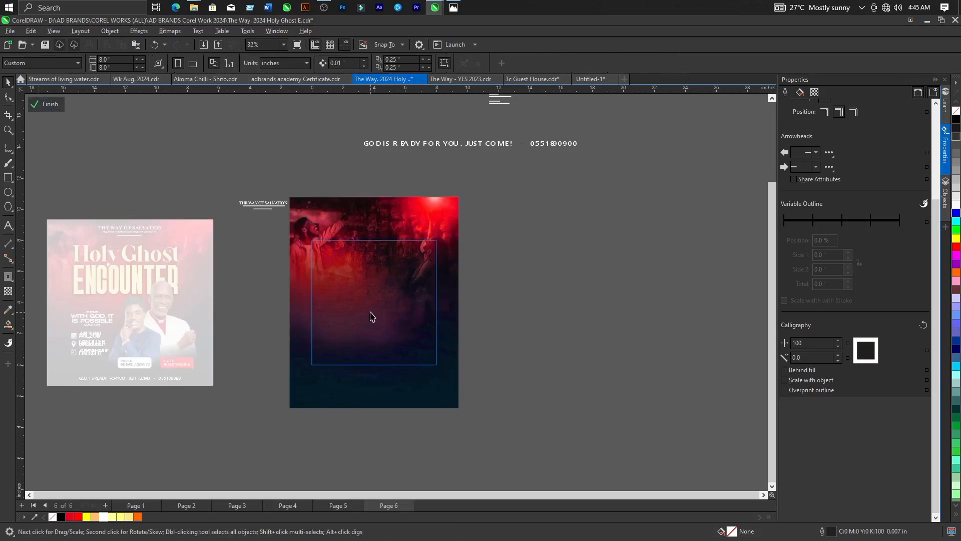
drag(374, 283, 392, 324)
drag(480, 452, 447, 452)
Shift the background image slightly upward within the frame and finish editing the PowerClip.
scroll(321, 241, up, 4)
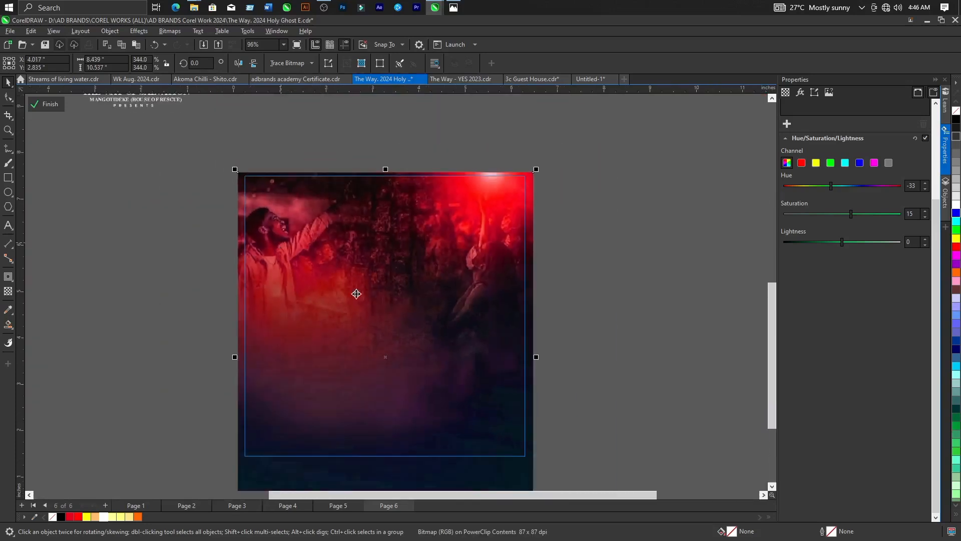
scroll(484, 238, up, 1)
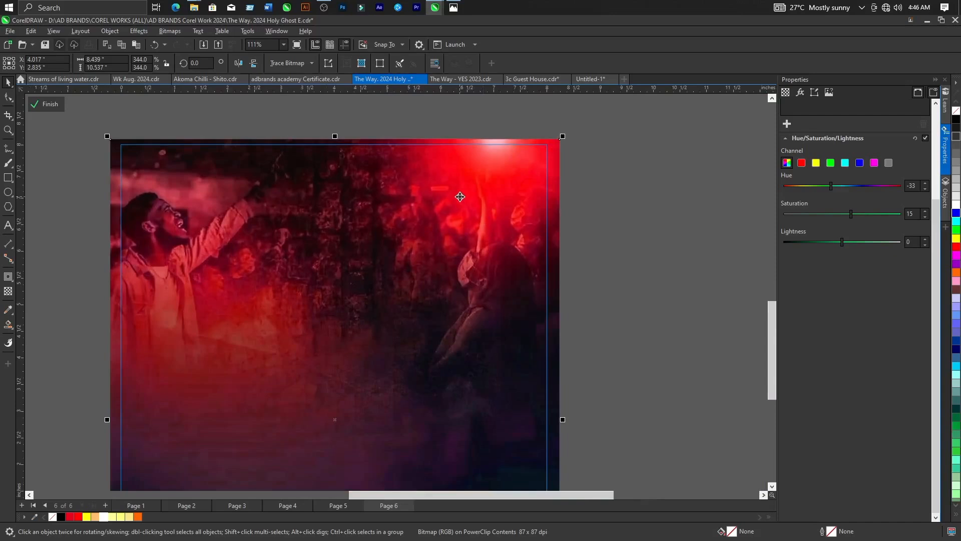
scroll(461, 197, down, 2)
drag(367, 276, 367, 268)
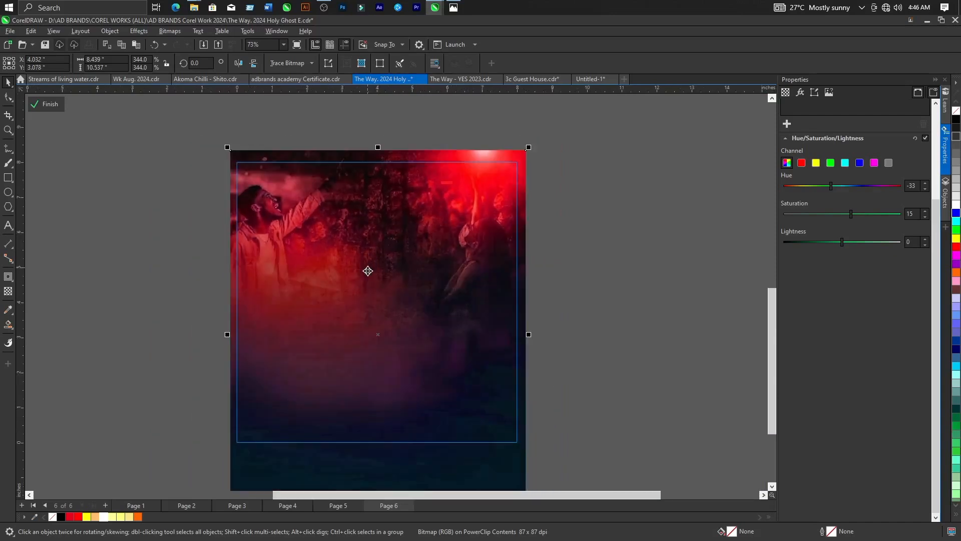
scroll(293, 231, down, 3)
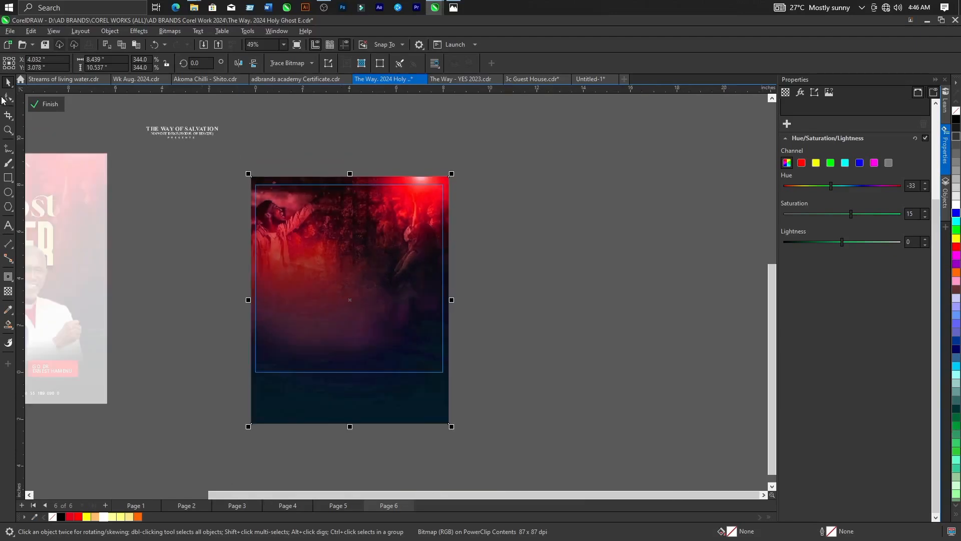
click(47, 104)
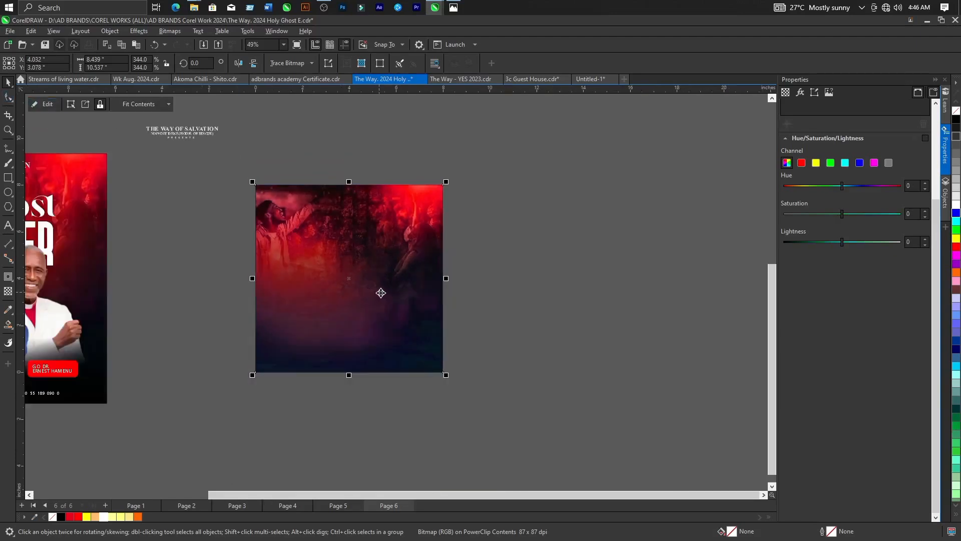
Reopen the PowerClip contents and scale the background image down from its lower-left corner to about 8.31 inches wide.
scroll(411, 300, down, 2)
click(457, 304)
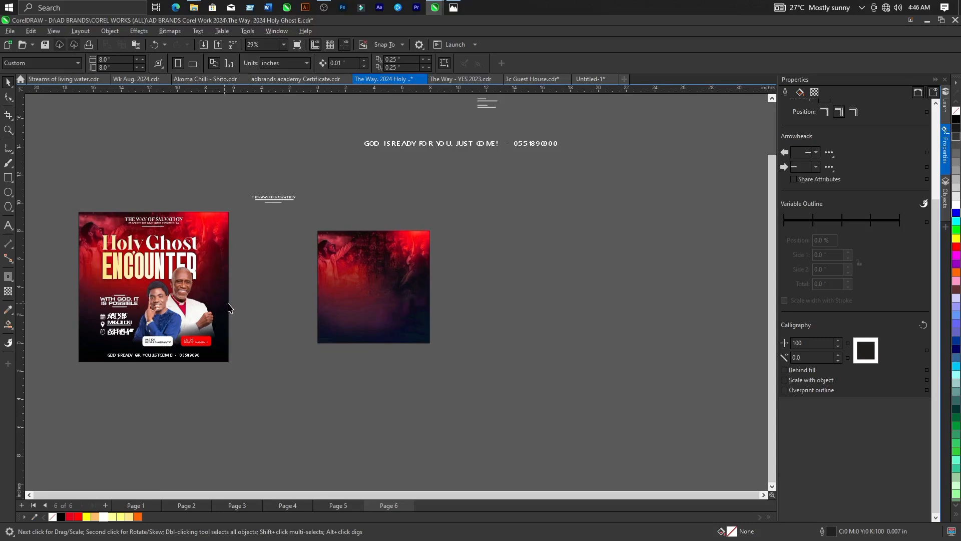
scroll(355, 293, up, 3)
double_click(354, 284)
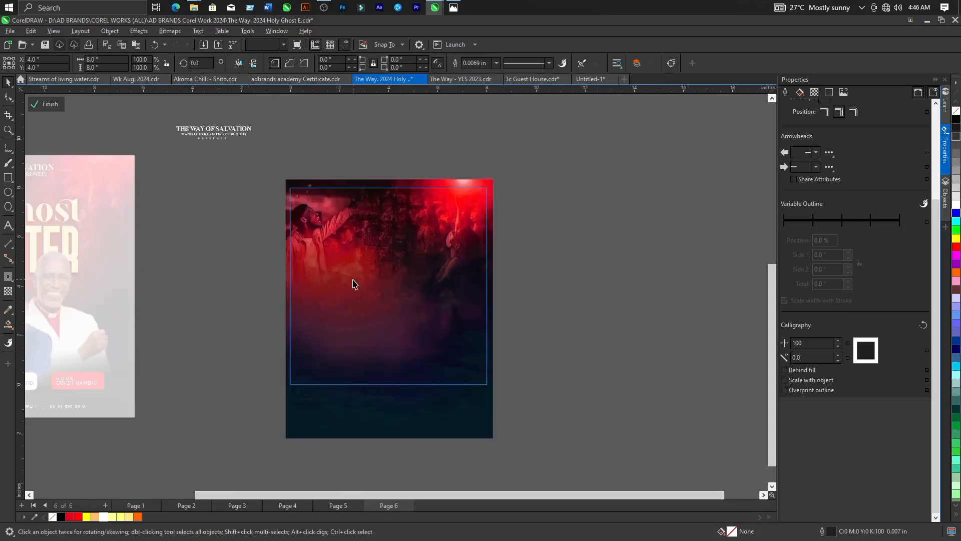
click(353, 283)
scroll(288, 261, up, 3)
scroll(301, 220, down, 3)
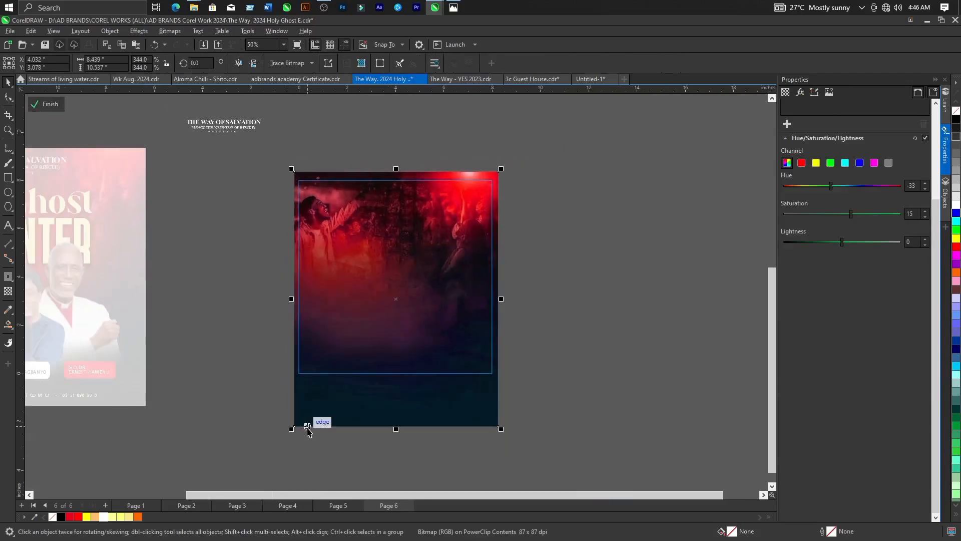
scroll(295, 434, up, 2)
drag(289, 428, 292, 422)
scroll(324, 314, down, 2)
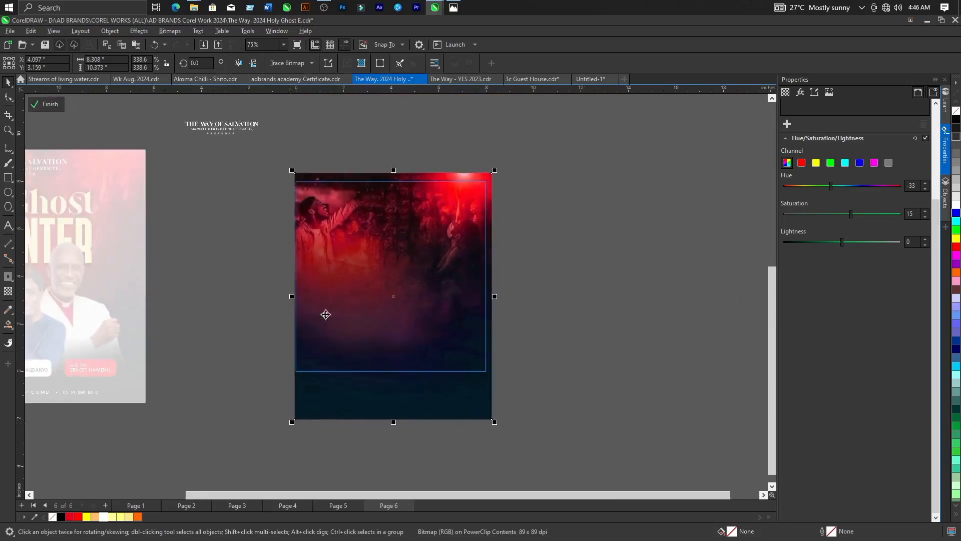
Scale the background image from its lower-right corner to about 8.12 inches wide and finish editing the PowerClip.
scroll(297, 222, up, 5)
scroll(300, 230, down, 4)
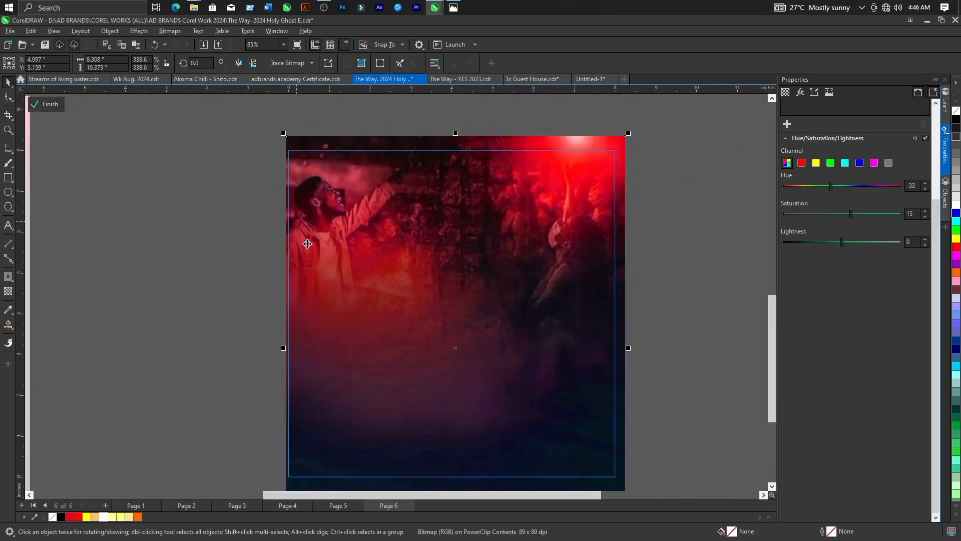
scroll(499, 431, up, 3)
drag(487, 444, 482, 436)
scroll(444, 332, down, 3)
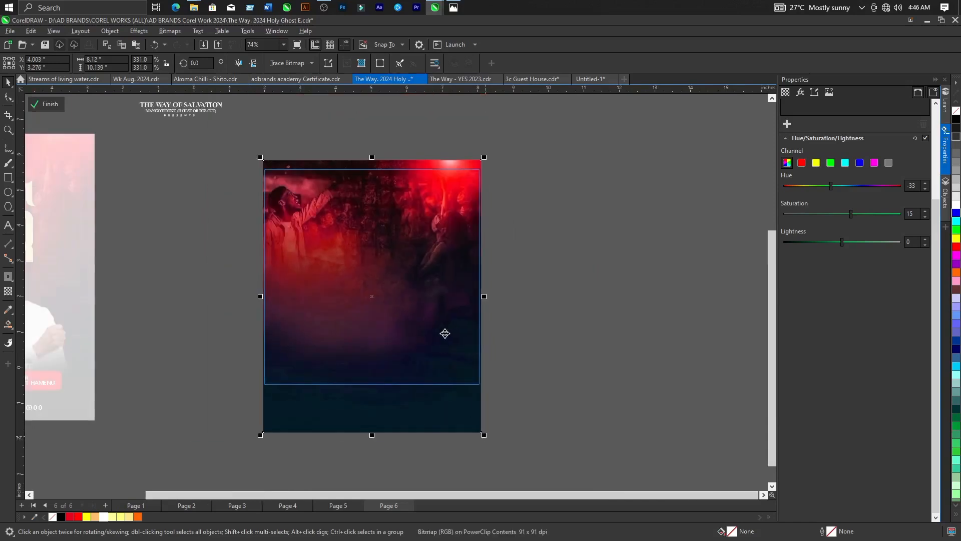
scroll(251, 264, up, 2)
click(55, 113)
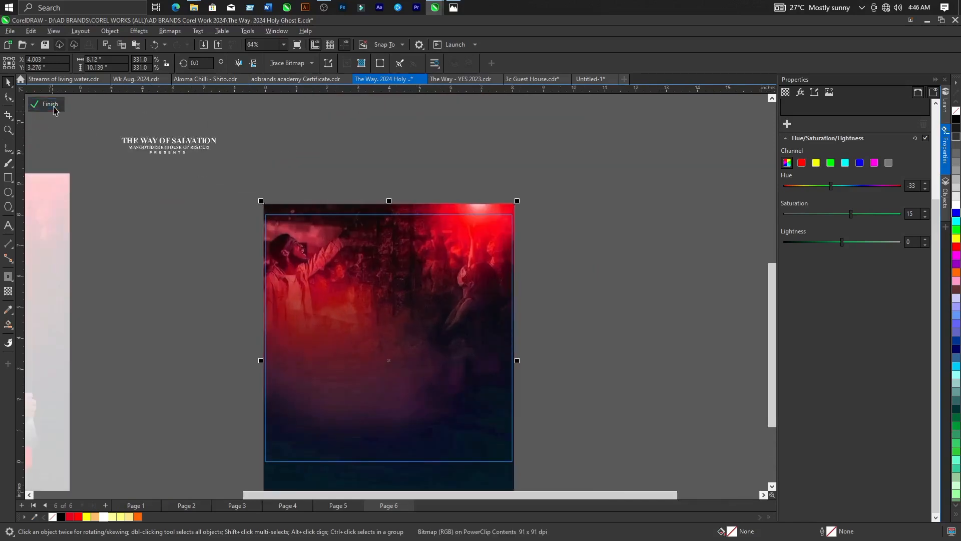
Compare the lower area of the new square background with the bottom part of the finished flyer.
scroll(574, 328, down, 3)
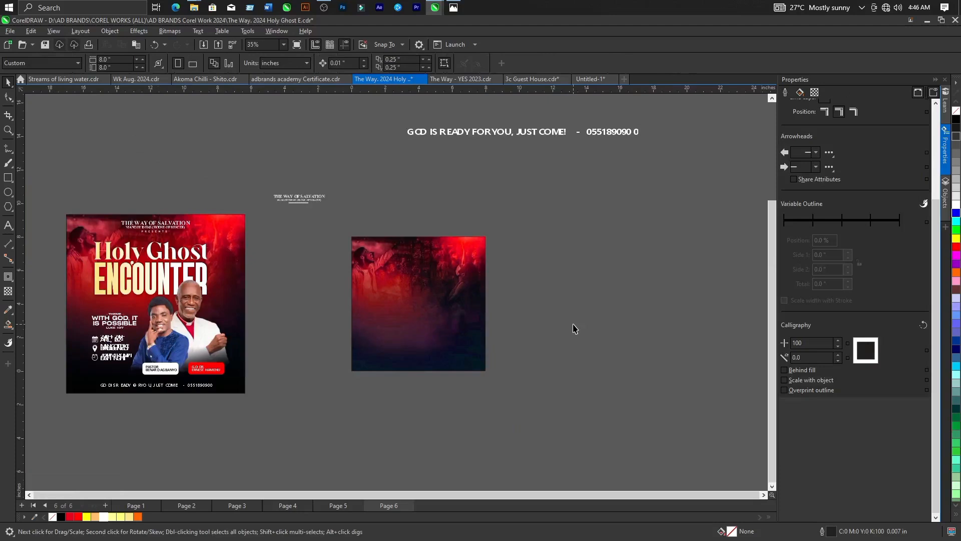
scroll(424, 344, up, 2)
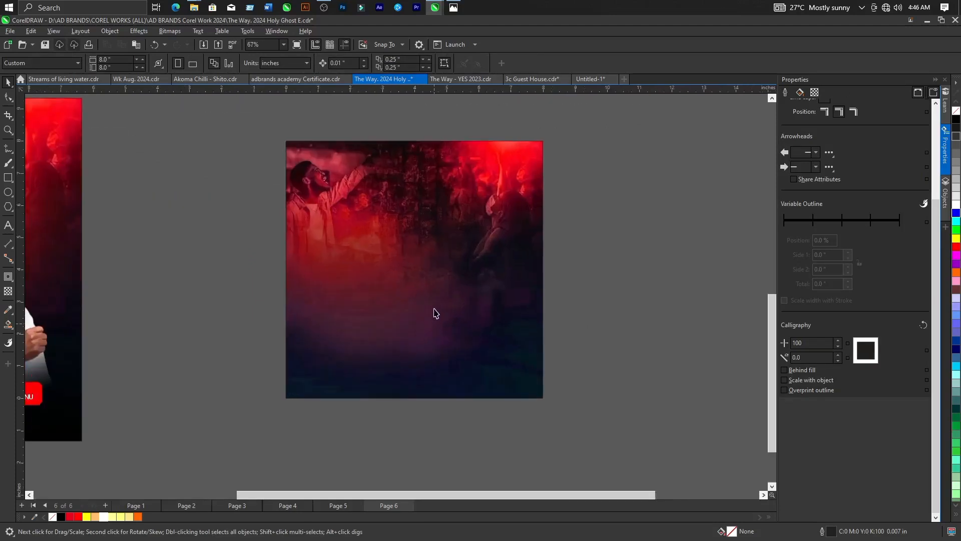
scroll(419, 327, up, 1)
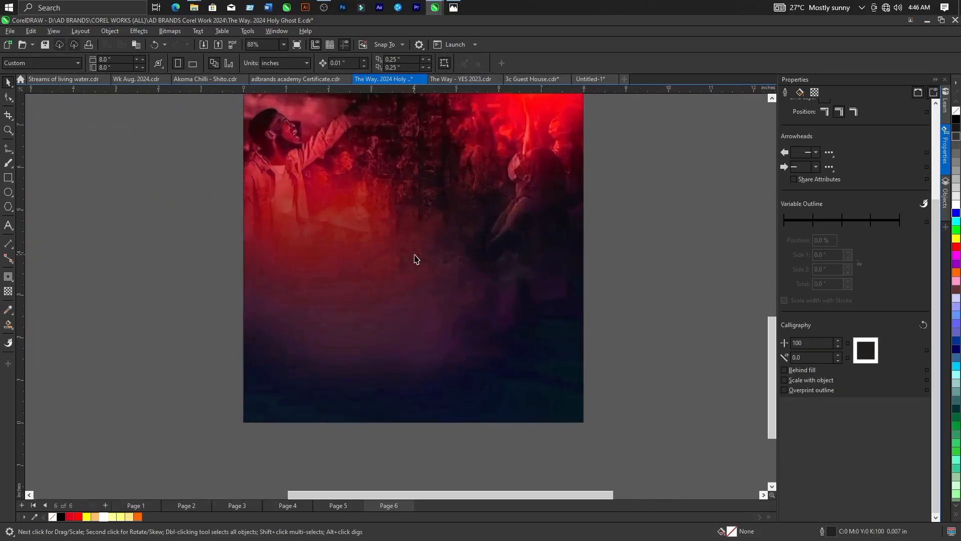
scroll(456, 293, down, 3)
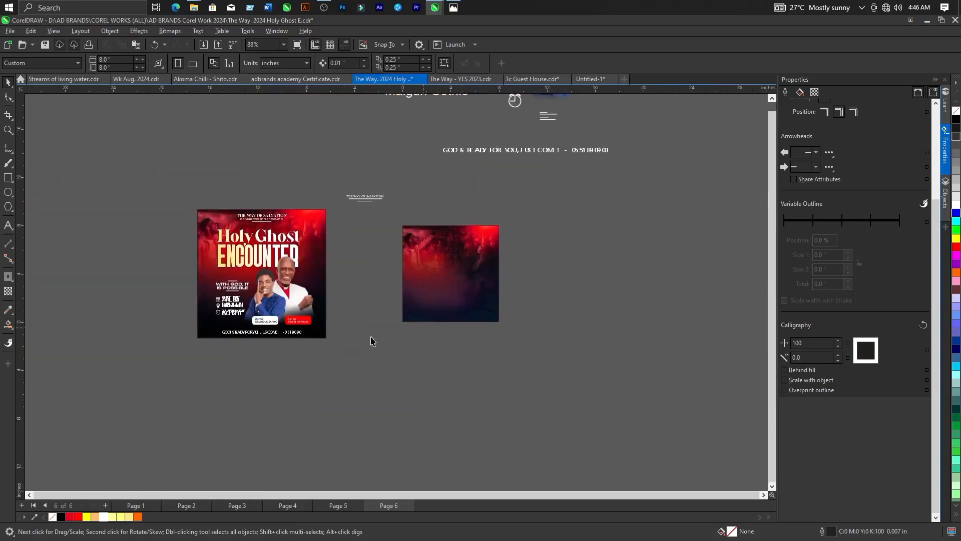
scroll(228, 349, up, 3)
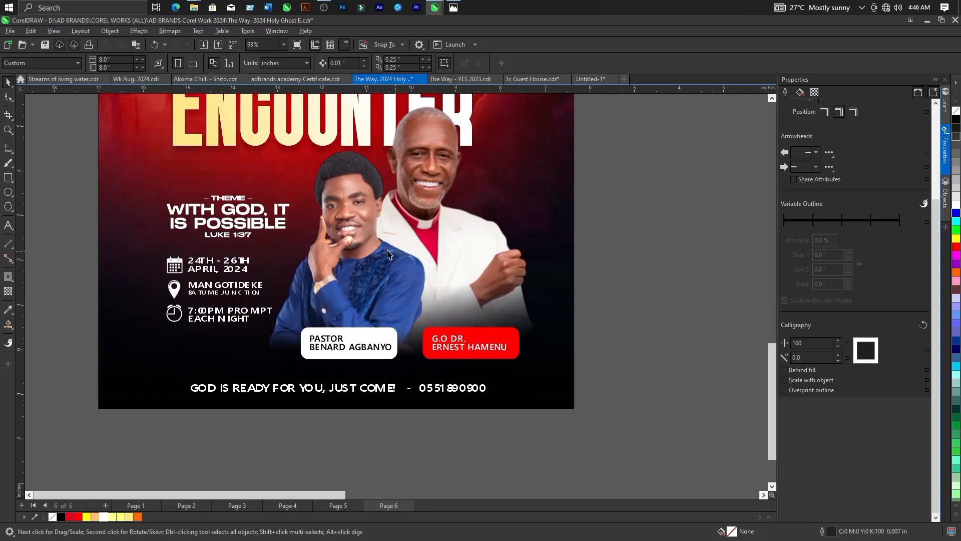
scroll(204, 304, down, 4)
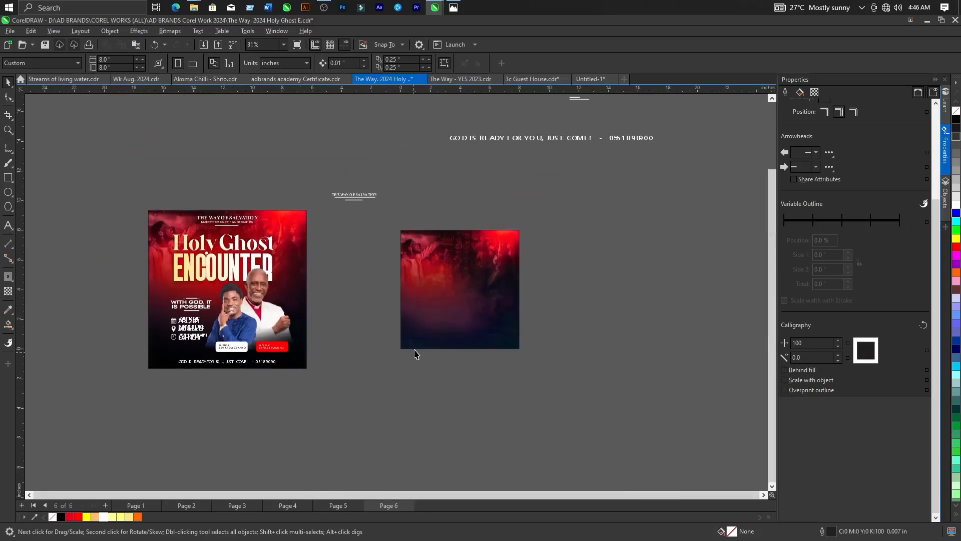
Fade the lower part of the PowerClipped background image with a near-vertical fountain transparency running downward, then finish editing the PowerClip.
scroll(490, 336, up, 3)
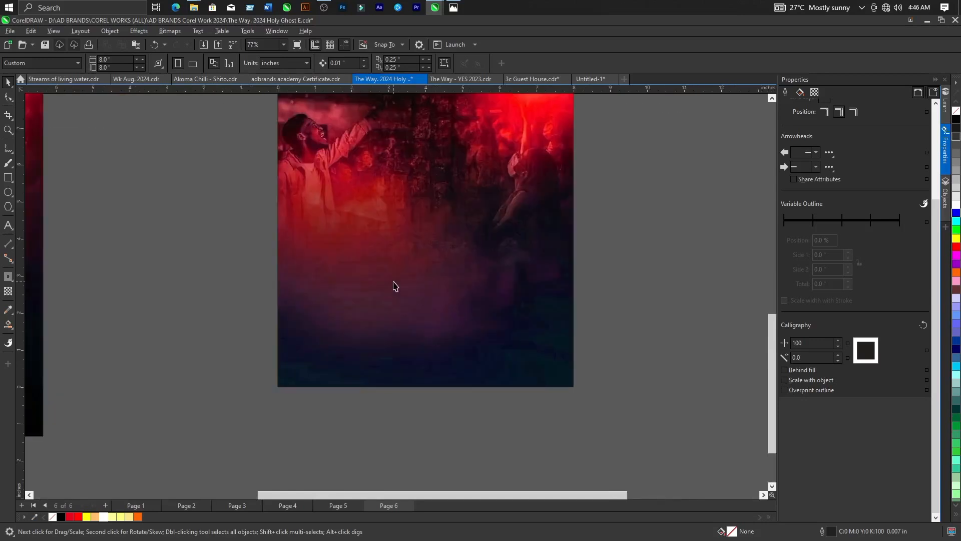
click(395, 286)
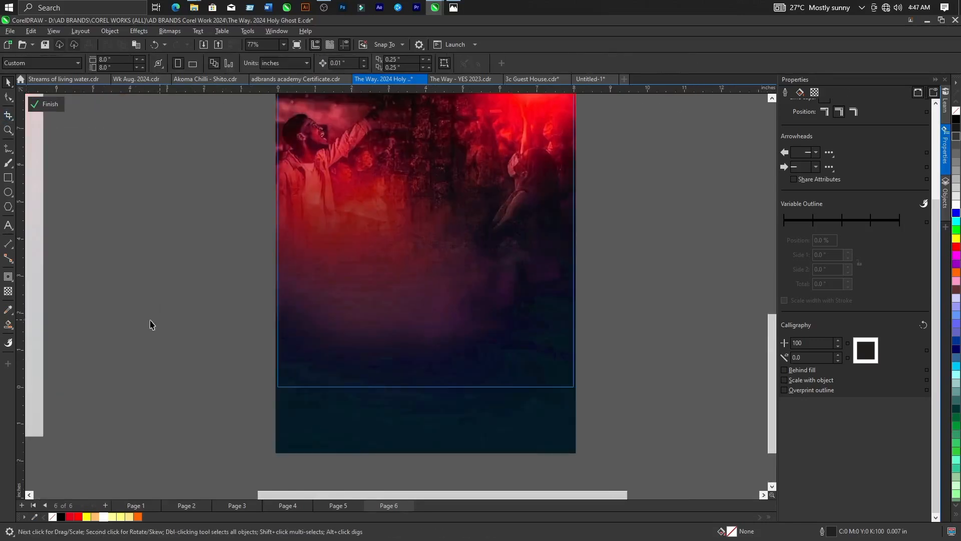
click(367, 313)
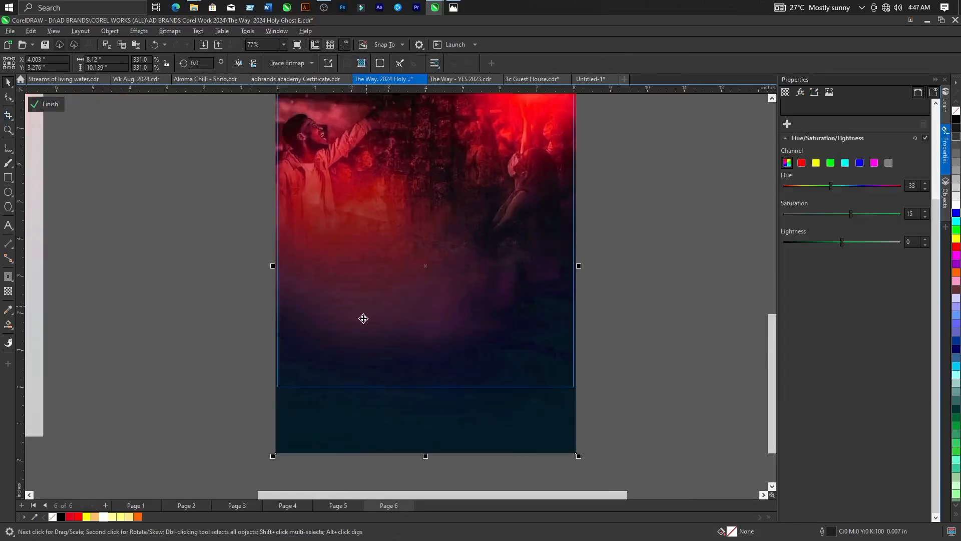
click(7, 292)
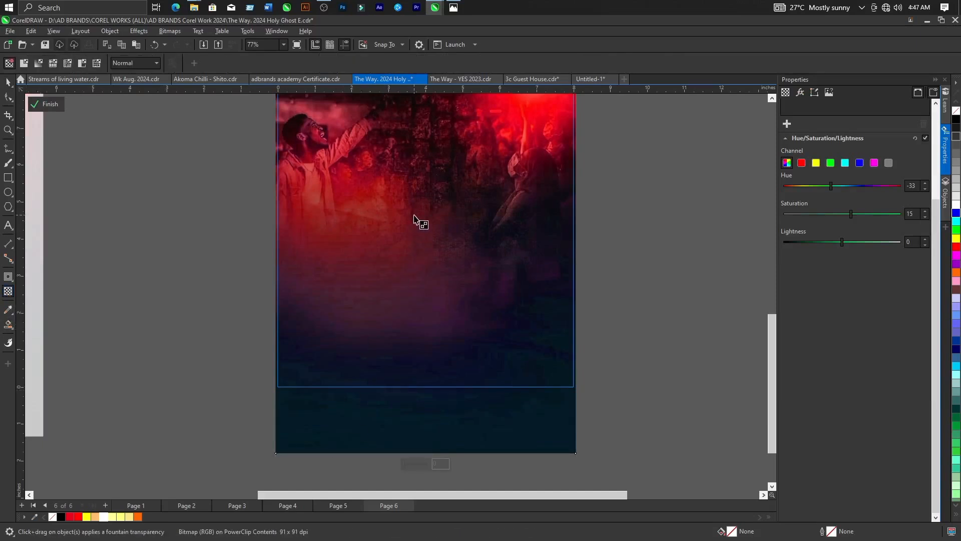
drag(414, 211, 415, 289)
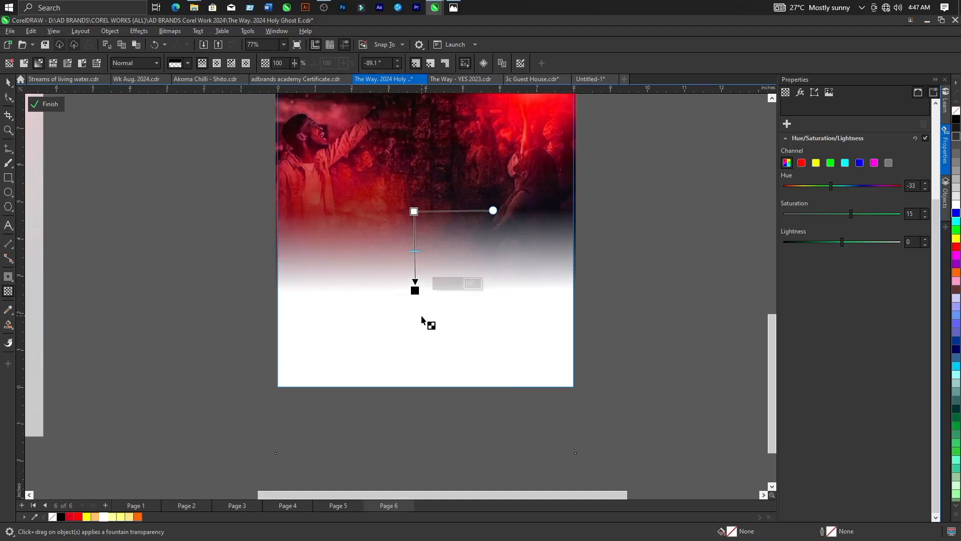
click(40, 105)
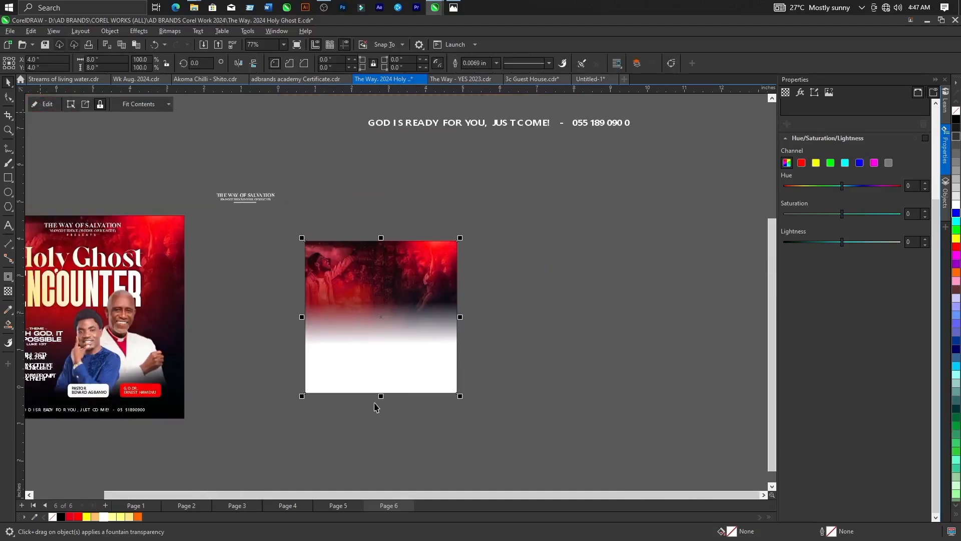
Fill the square PowerClip frame with black behind the faded image and deselect it.
click(955, 121)
scroll(381, 333, up, 2)
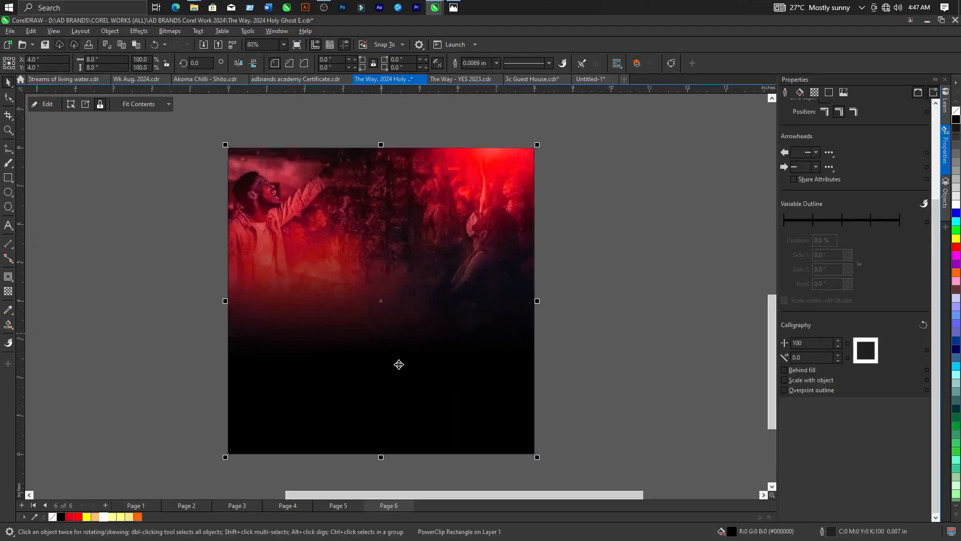
scroll(412, 310, down, 2)
click(581, 318)
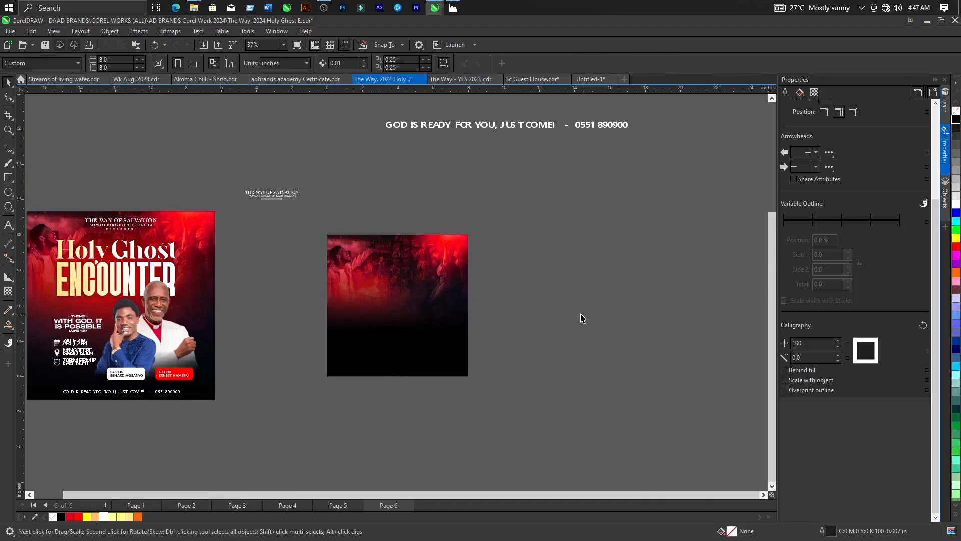
Compare the black-faded square background with the background of the finished flyer.
scroll(577, 321, down, 1)
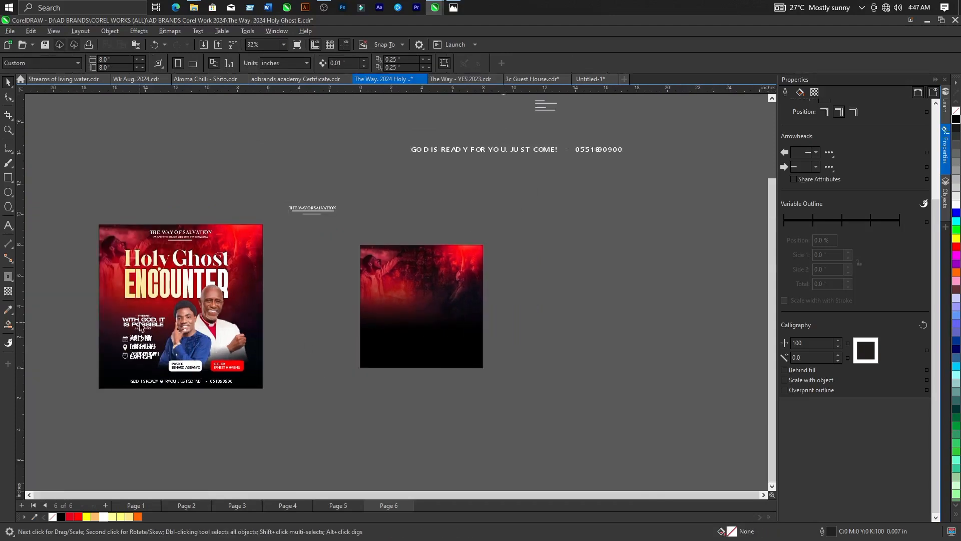
scroll(115, 311, up, 2)
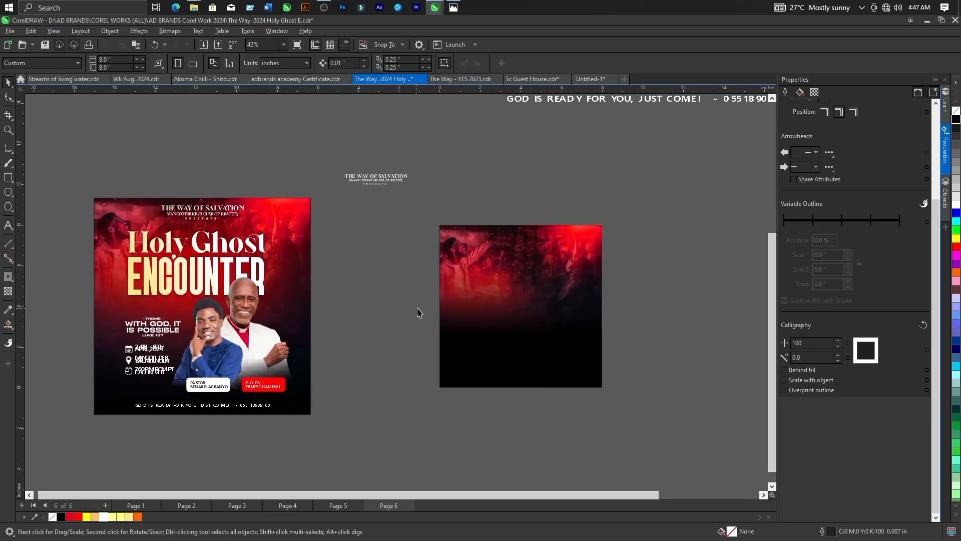
scroll(493, 318, up, 2)
scroll(480, 308, down, 2)
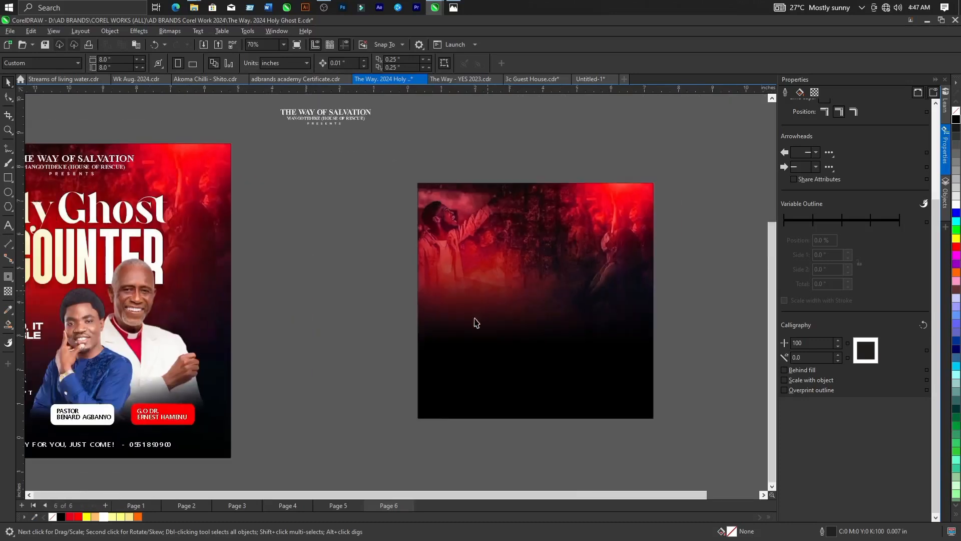
scroll(142, 272, up, 2)
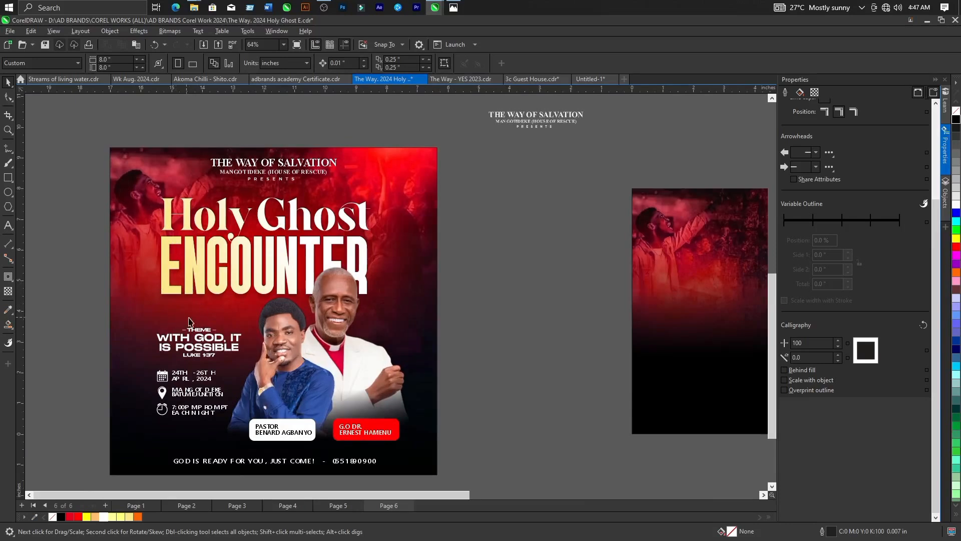
scroll(440, 316, down, 2)
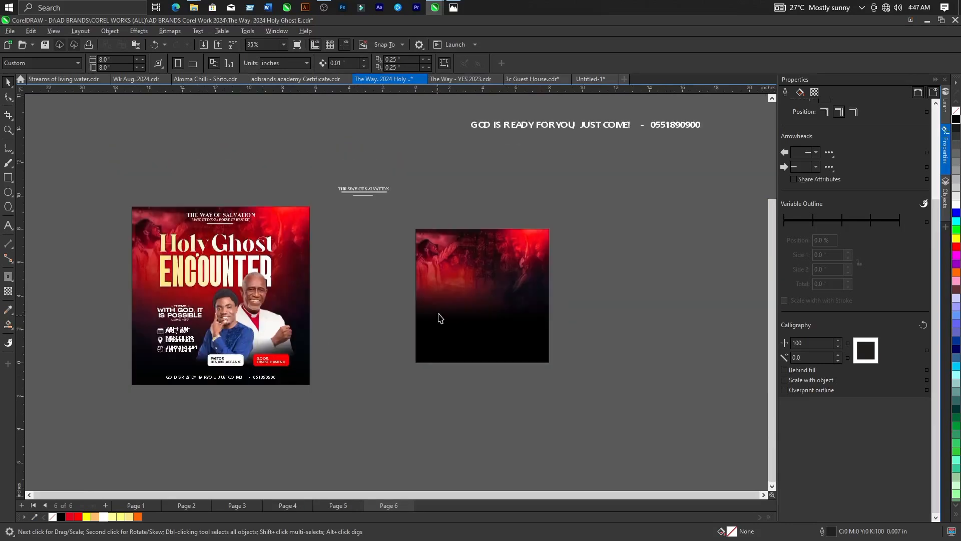
Draw a circle about 0.31 inches wide in the empty space between the two designs and fill it with red #FF0000.
scroll(470, 288, up, 2)
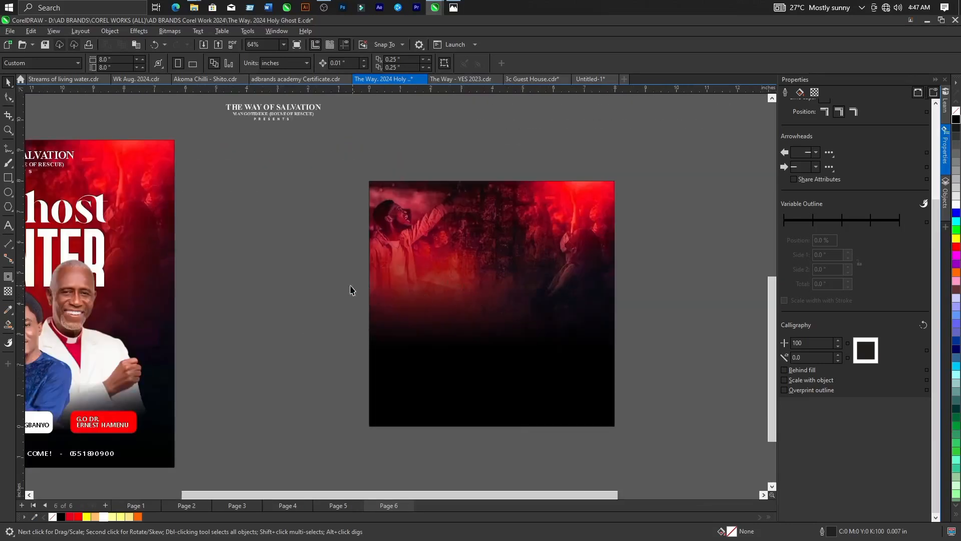
click(9, 193)
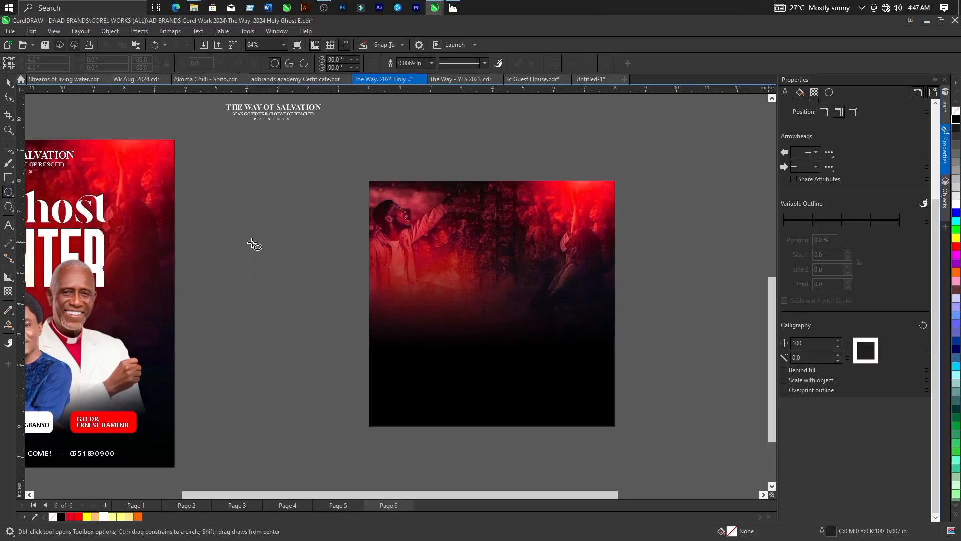
drag(253, 243, 263, 251)
scroll(264, 250, up, 5)
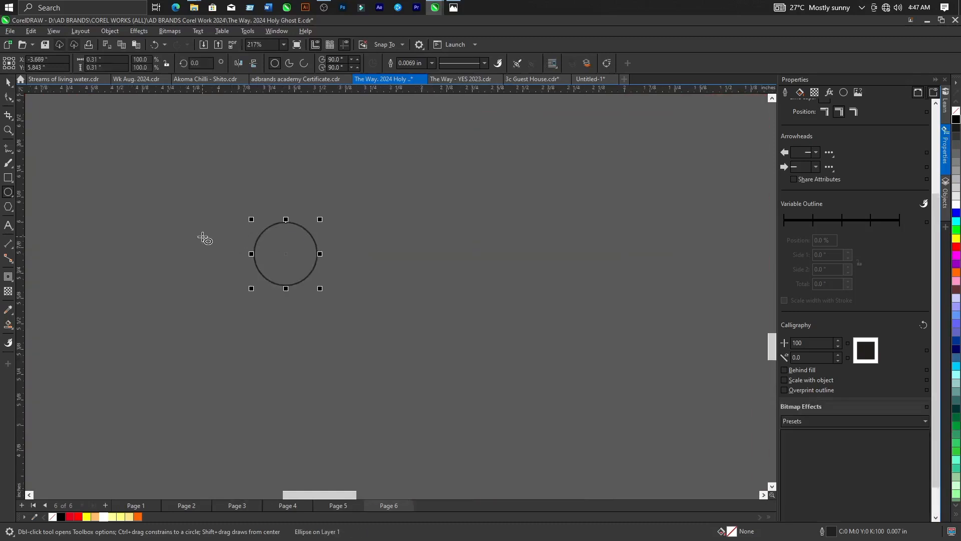
scroll(204, 238, down, 5)
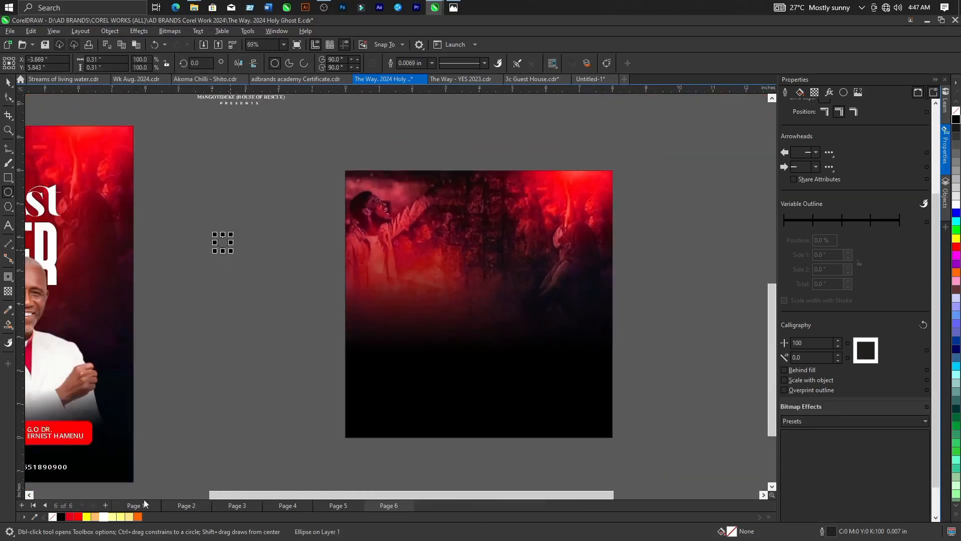
click(79, 516)
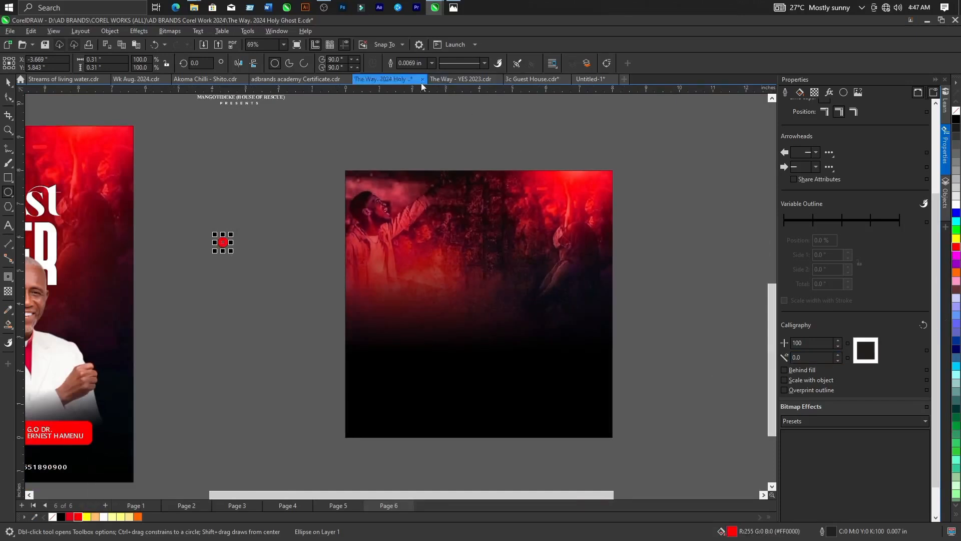
scroll(228, 237, up, 2)
scroll(220, 245, up, 5)
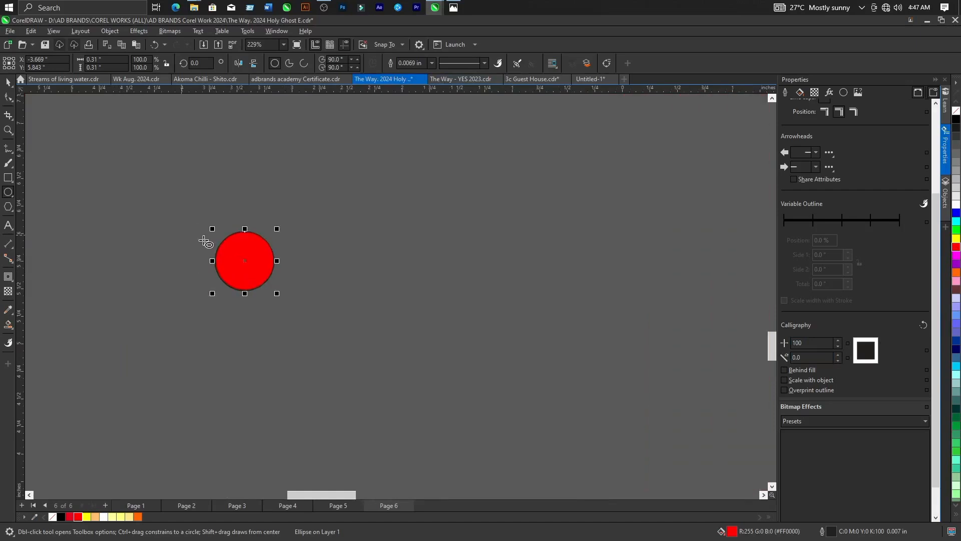
Remove the small red circle's outline by setting its width to None.
click(432, 64)
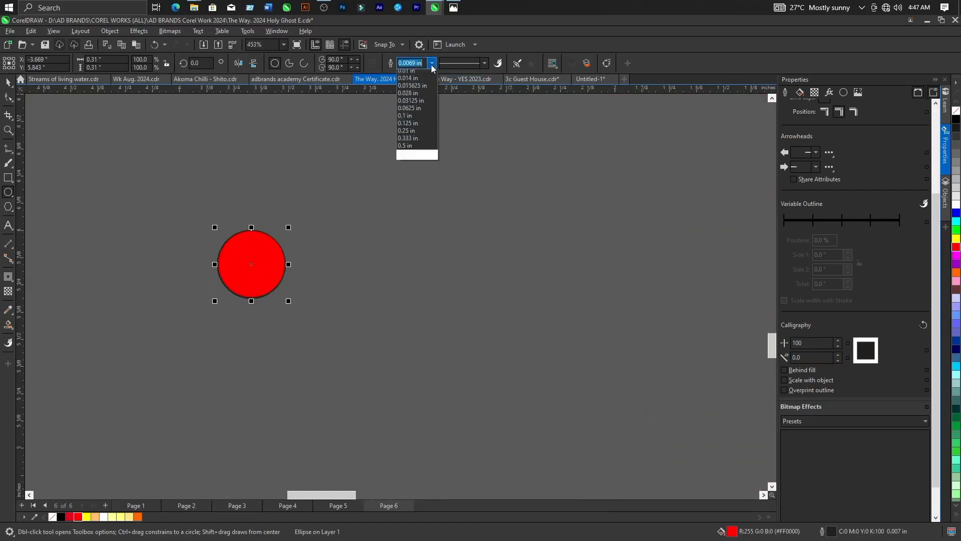
click(413, 74)
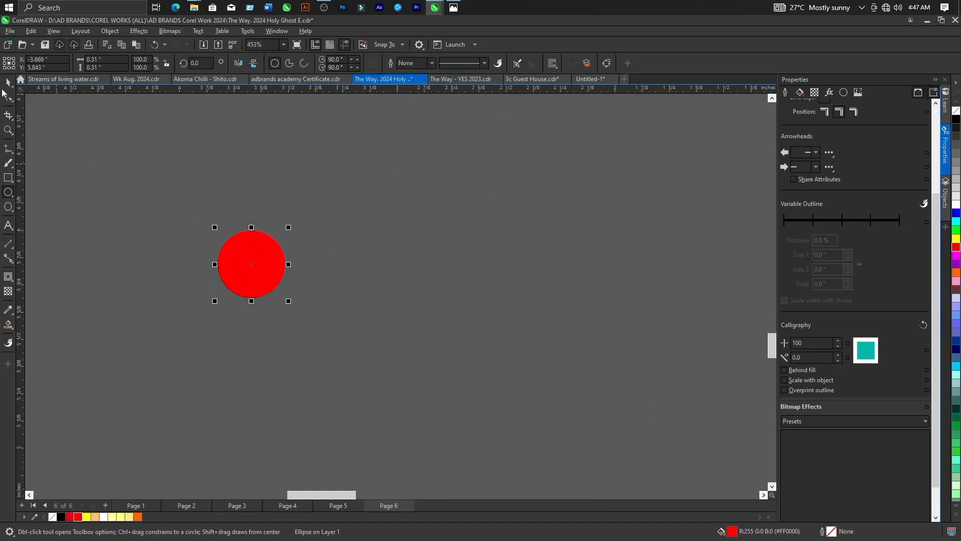
key(space)
Convert the red circle to a 300 dpi RGB bitmap with anti-aliasing and a transparent background.
scroll(241, 253, down, 8)
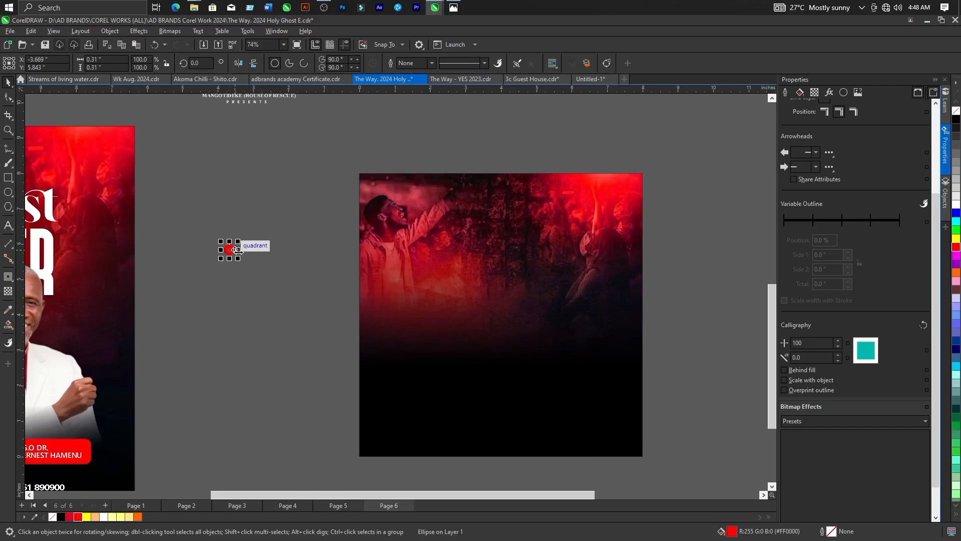
click(246, 265)
click(230, 250)
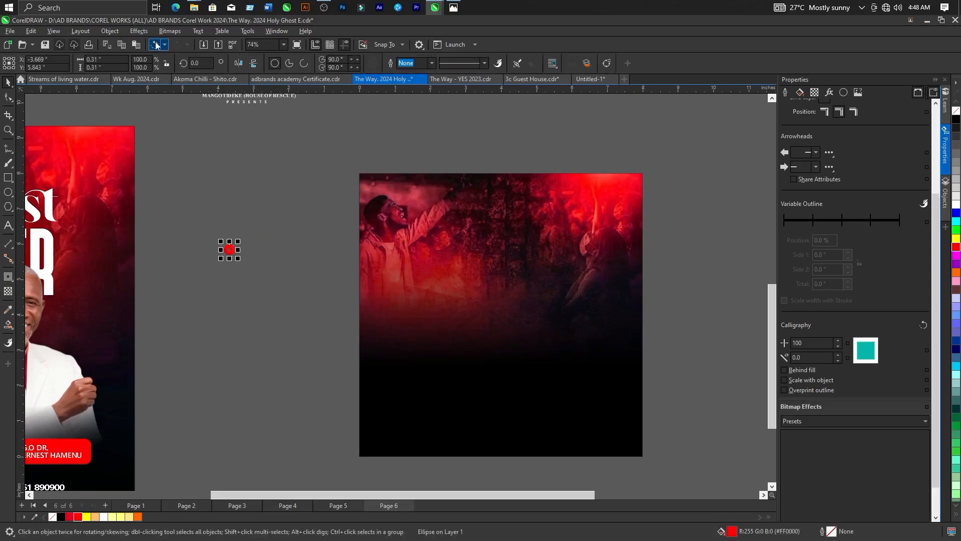
click(165, 31)
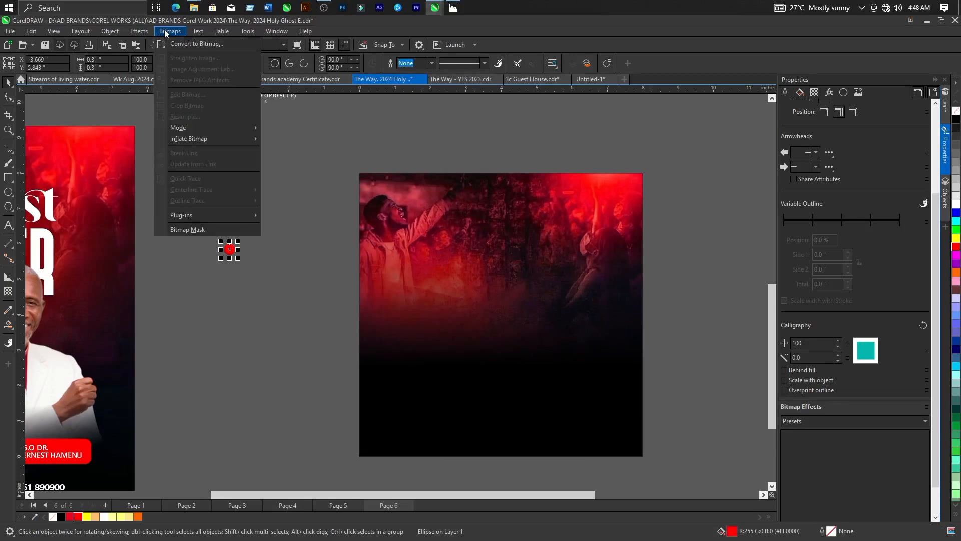
click(207, 44)
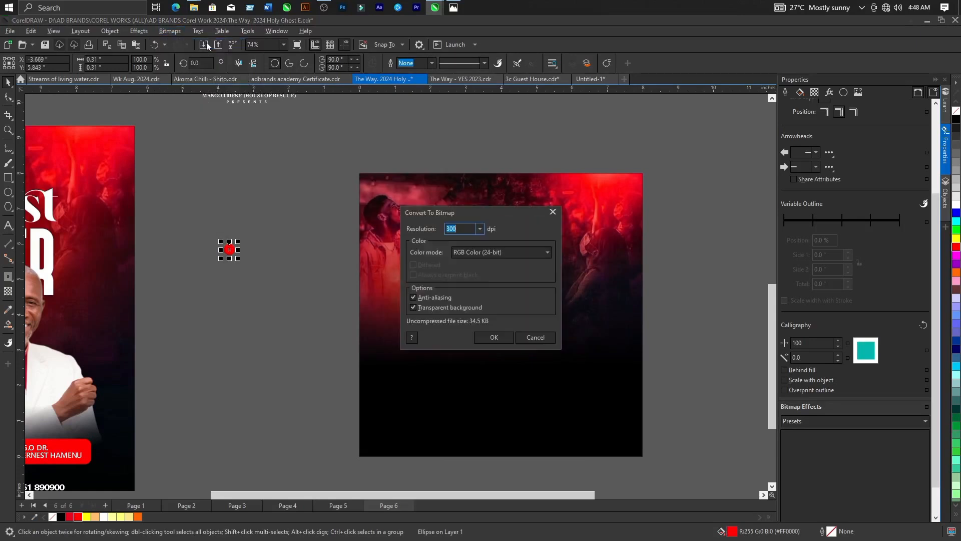
click(493, 338)
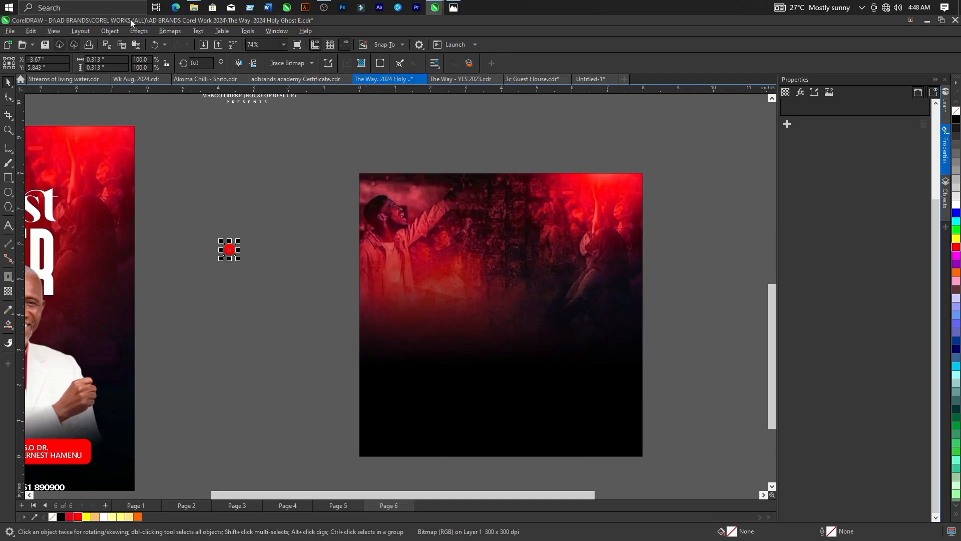
Apply a Gaussian Blur effect to the red circle bitmap.
click(139, 31)
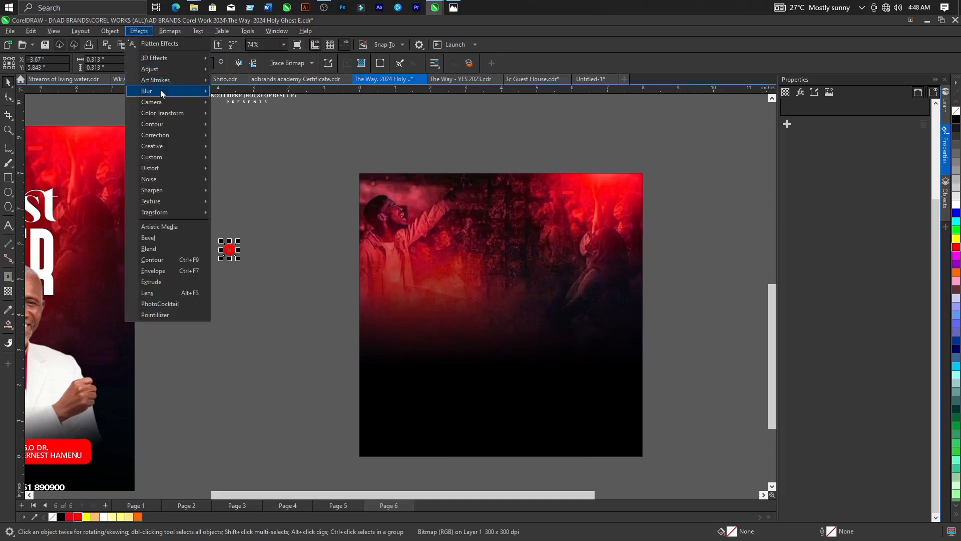
mouse_move(160, 89)
click(245, 131)
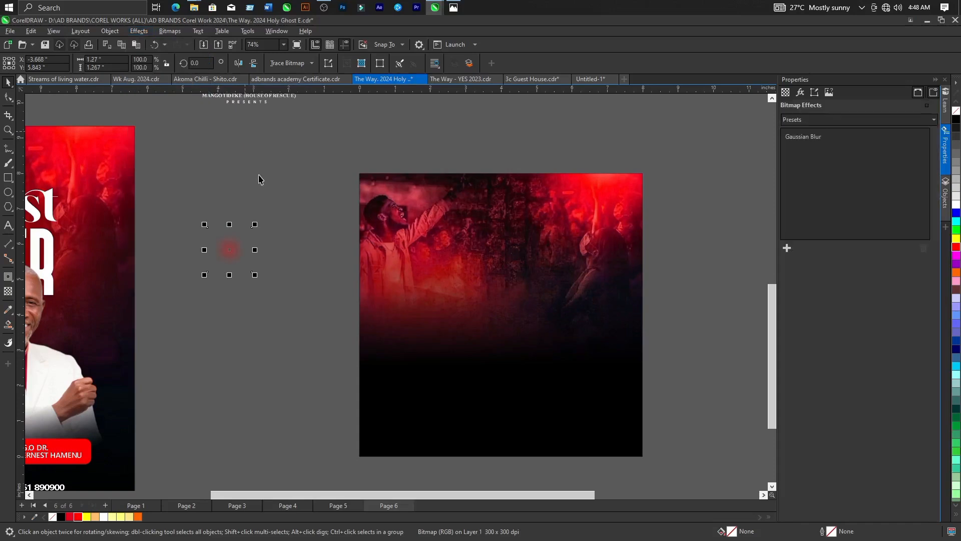
Enlarge the blurred red glow to about 4.84 inches wide and move it up into the space between the flyer and the new background.
drag(253, 275, 381, 401)
drag(327, 330, 288, 282)
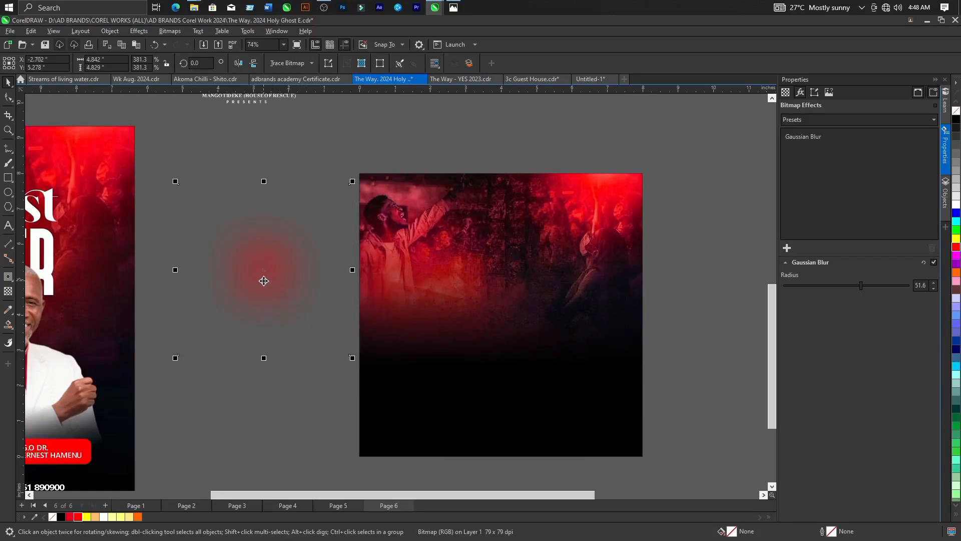
drag(272, 302, 233, 253)
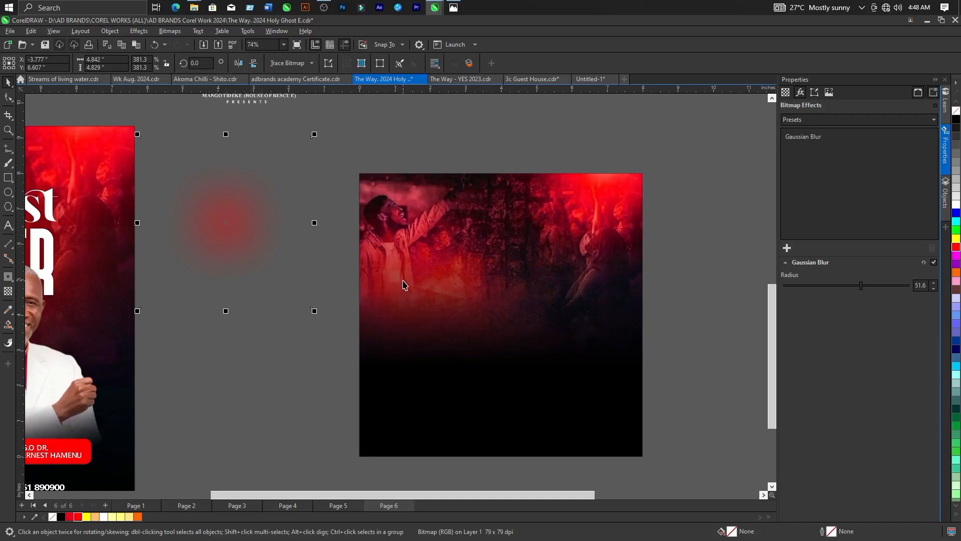
Reduce the red glow's Gaussian Blur radius to about 35.7.
click(842, 286)
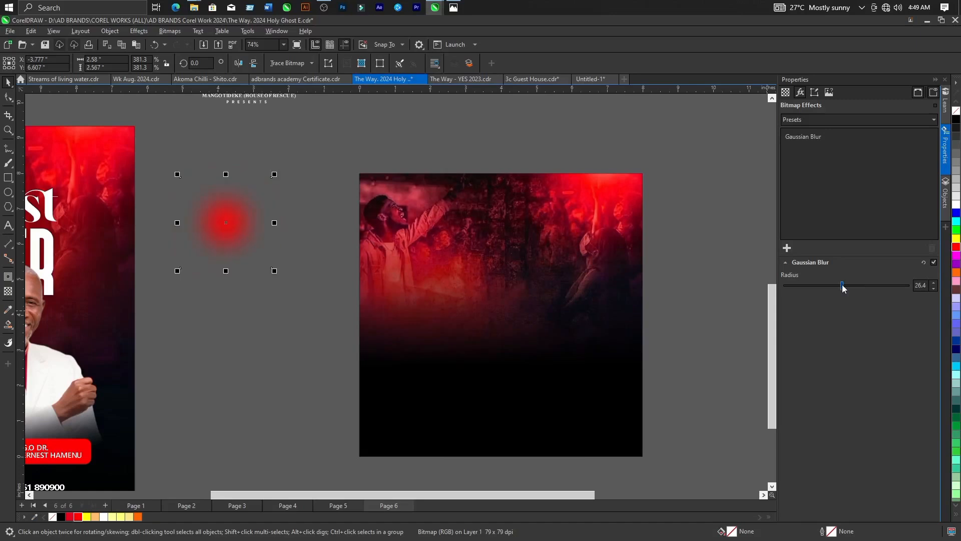
click(851, 286)
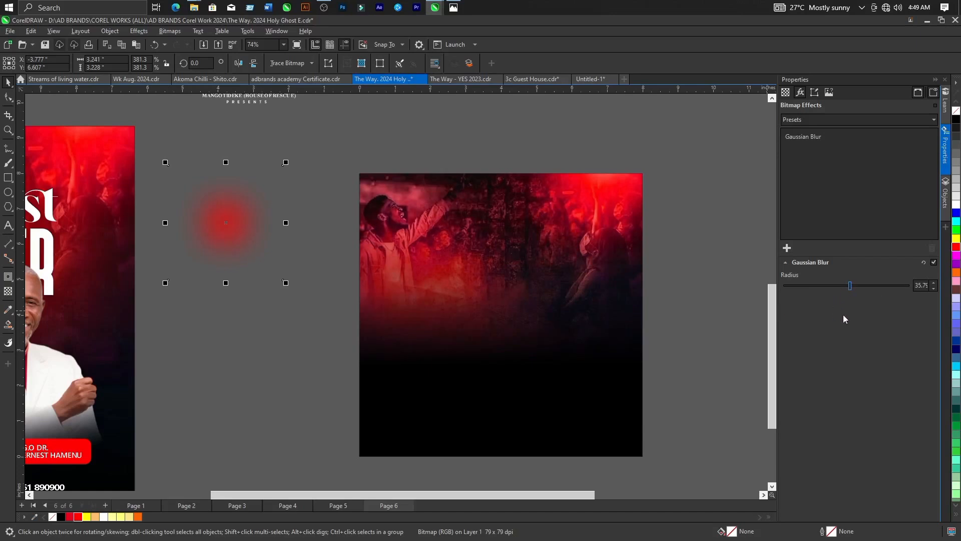
click(299, 249)
click(249, 242)
click(314, 251)
PowerClip the blurred red glow inside the new flyer's background rectangle.
click(237, 234)
click(112, 32)
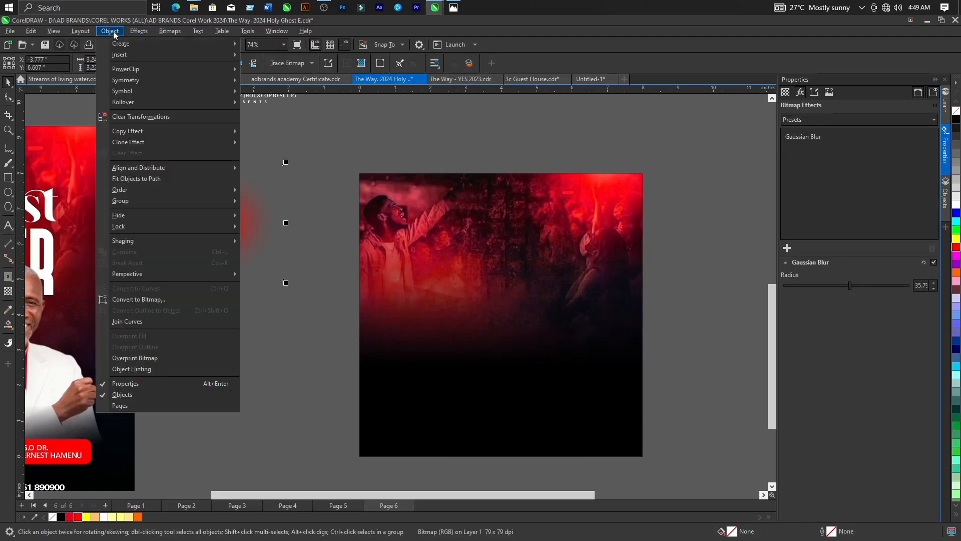
mouse_move(122, 70)
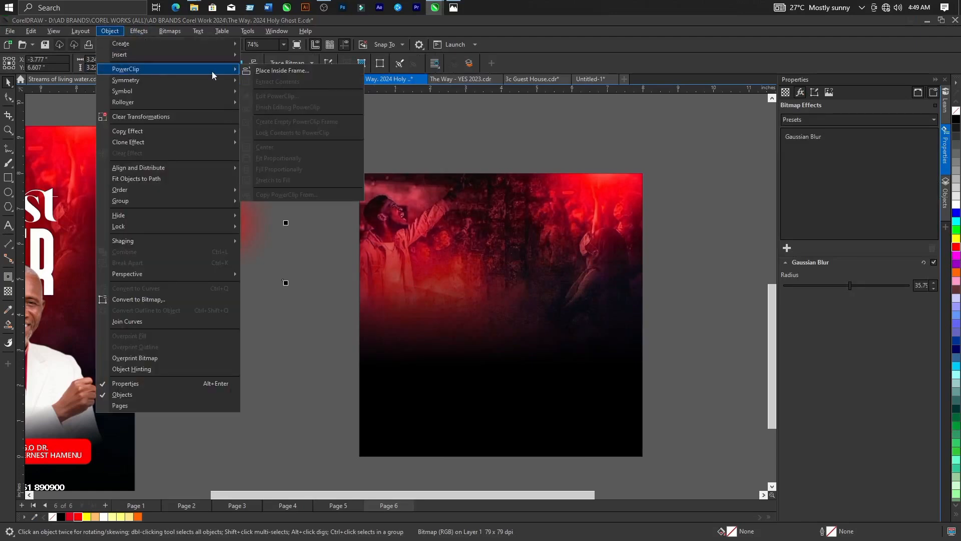
click(265, 71)
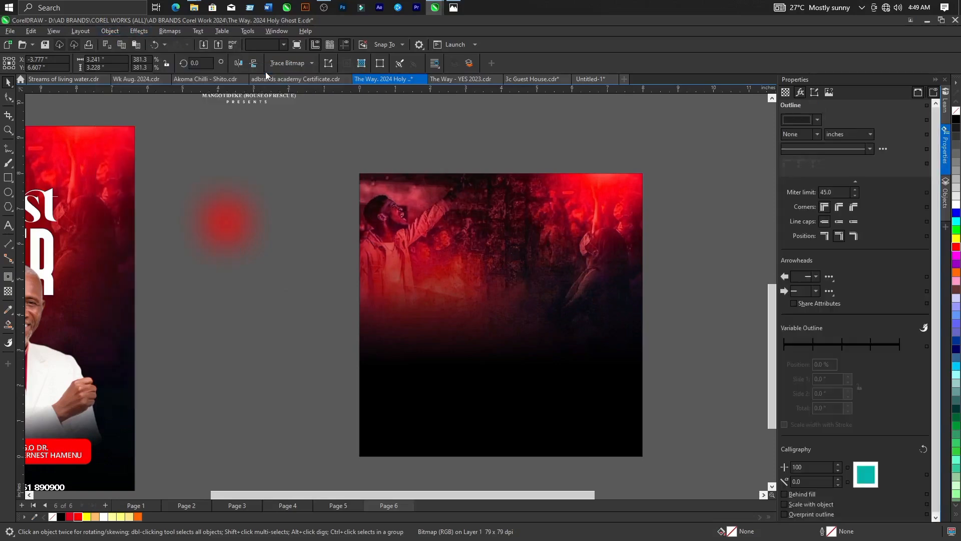
click(448, 303)
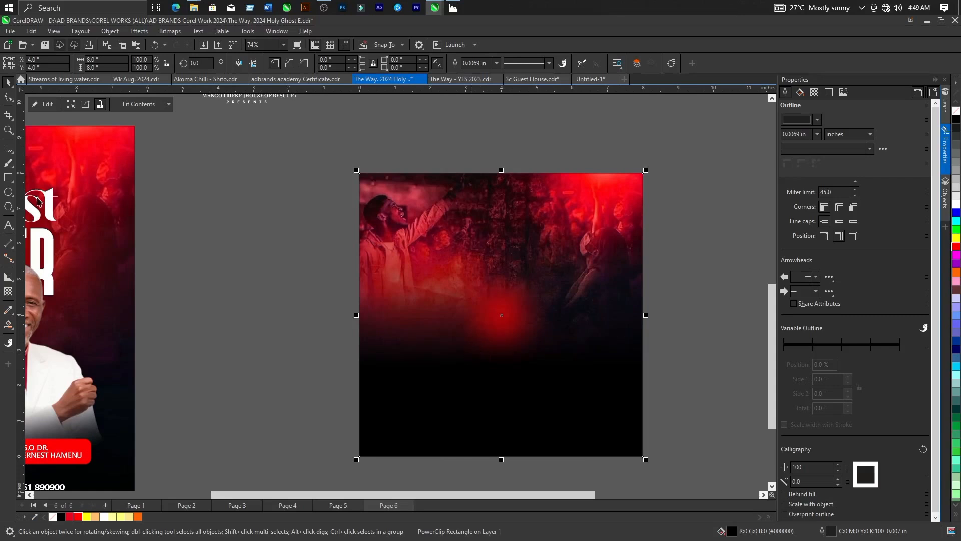
Edit the background's PowerClip contents, stretching the red glow to about 9.4 by 5.1 inches over the fade between photo and black.
click(46, 104)
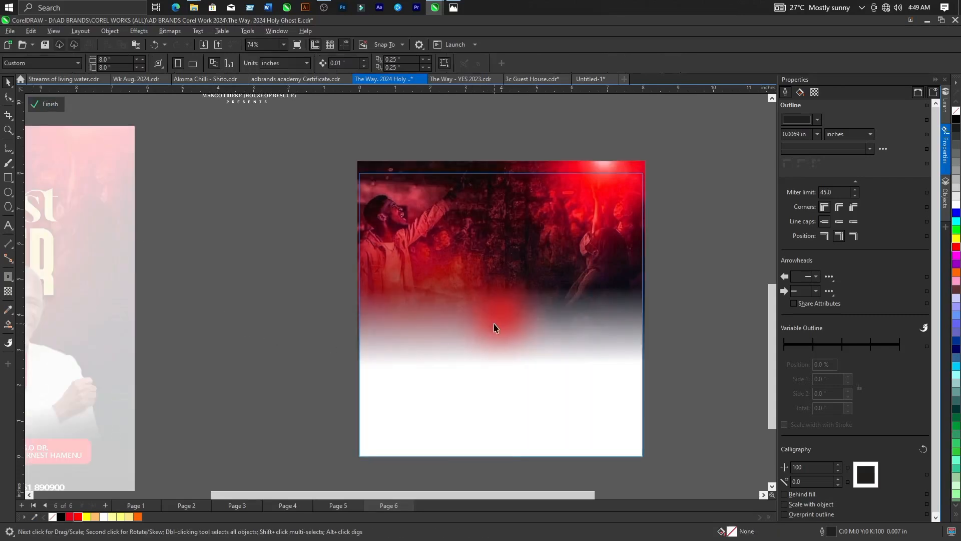
click(506, 317)
drag(505, 317, 435, 284)
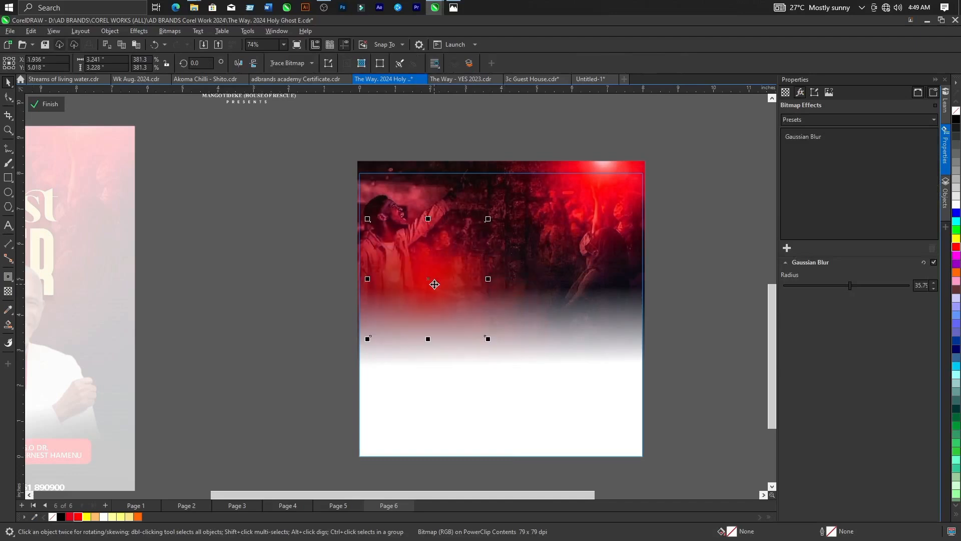
drag(488, 339, 558, 404)
drag(556, 312, 538, 306)
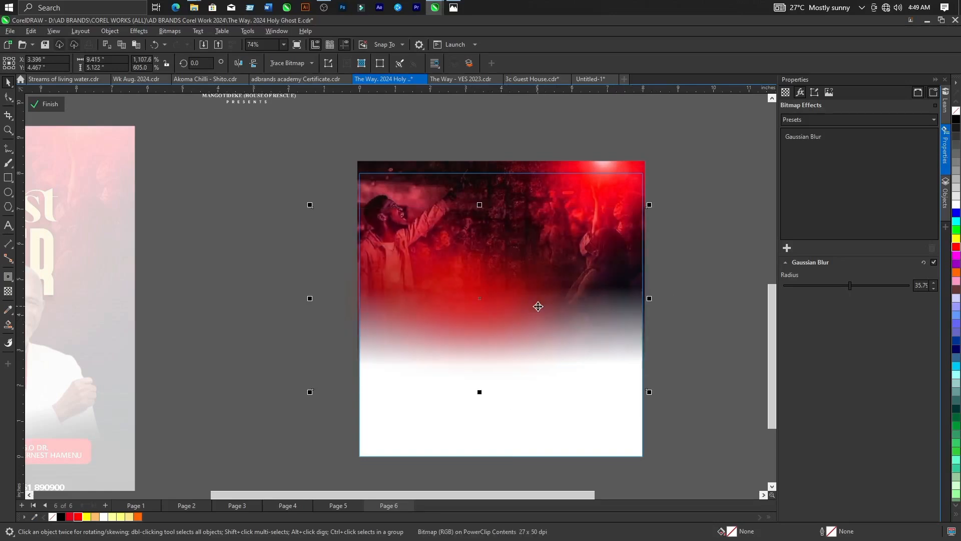
click(48, 104)
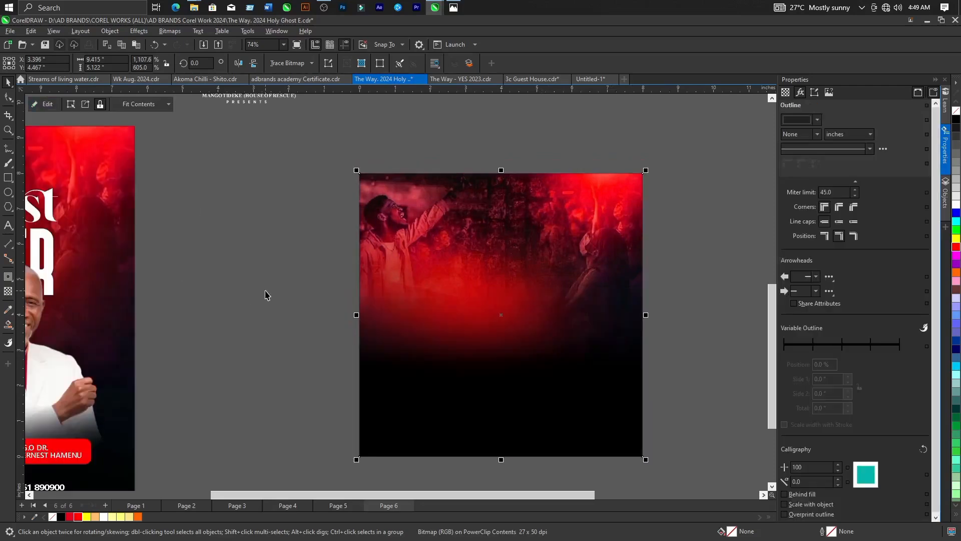
Move the "THE WAY OF SALVATION" header text group onto the upper middle of the new background.
scroll(452, 317, down, 1)
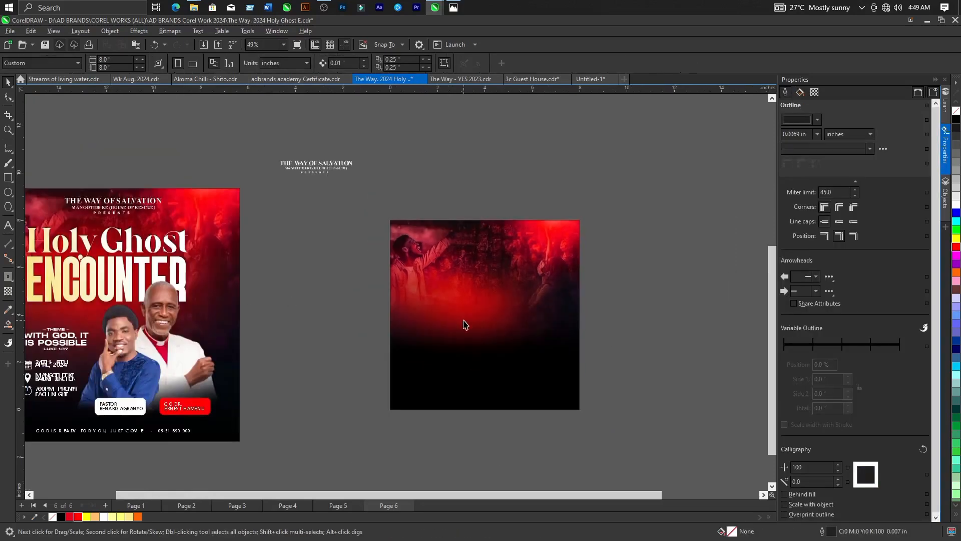
scroll(464, 322, down, 1)
scroll(454, 304, up, 1)
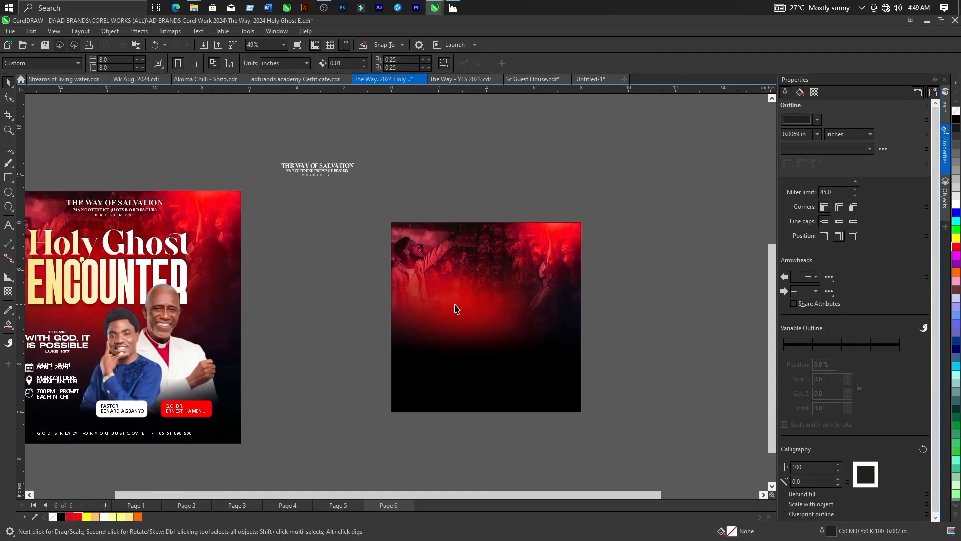
scroll(458, 320, down, 1)
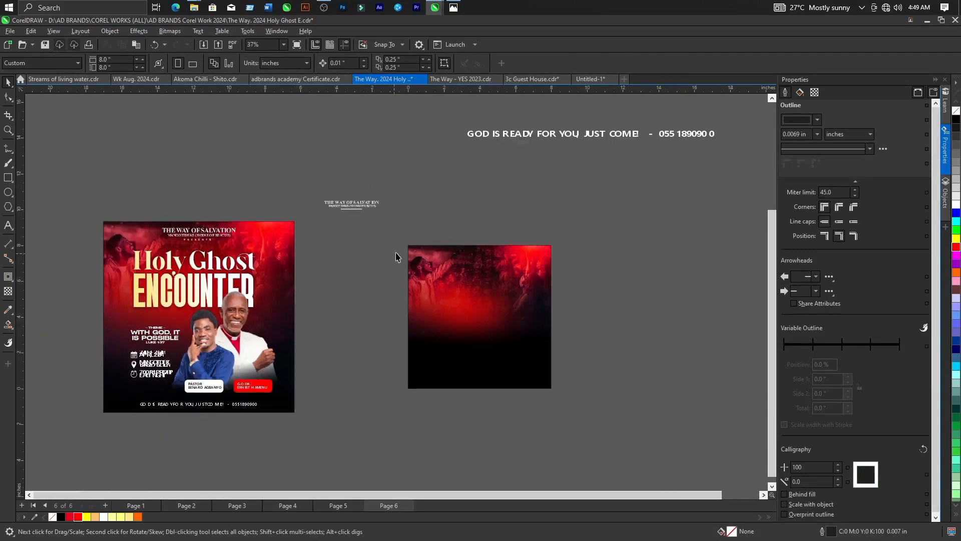
scroll(511, 254, up, 1)
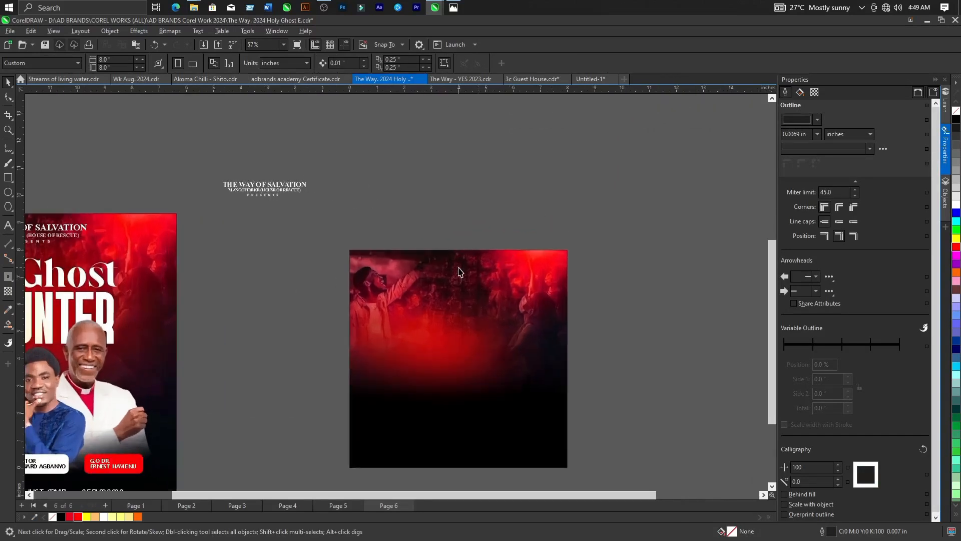
drag(155, 155, 343, 245)
drag(274, 191, 467, 270)
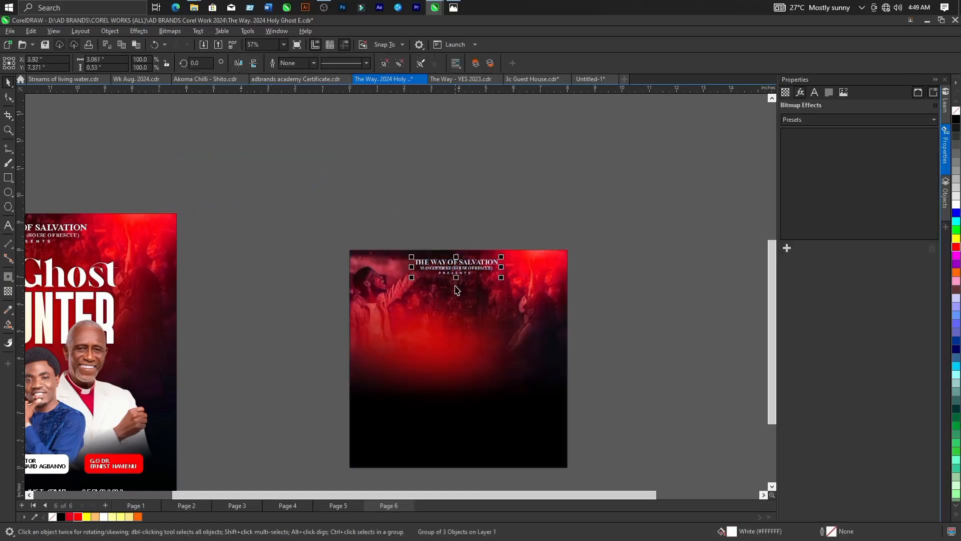
Nudge the header text group closer to the background's top edge, centring it at about X 3.965, Y 7.479 inches.
scroll(485, 290, up, 4)
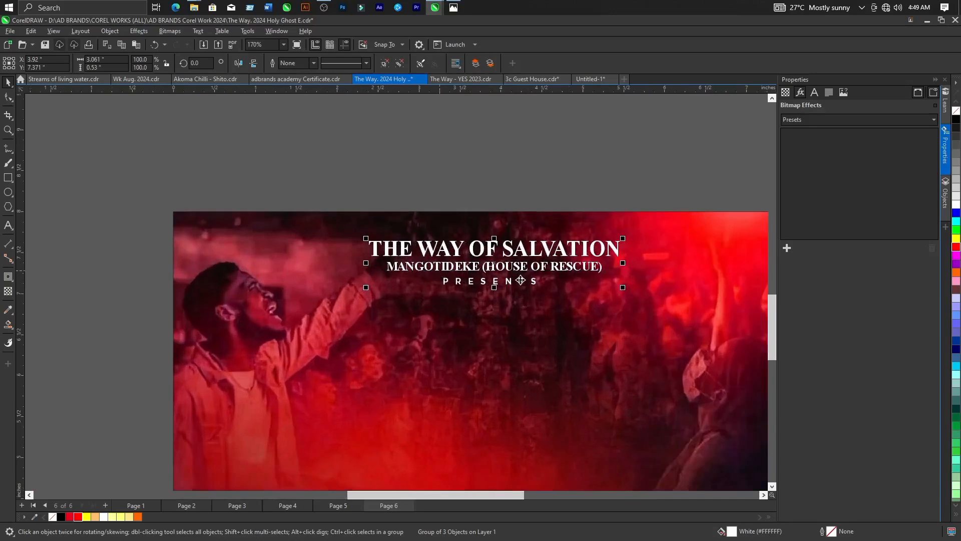
scroll(521, 281, down, 3)
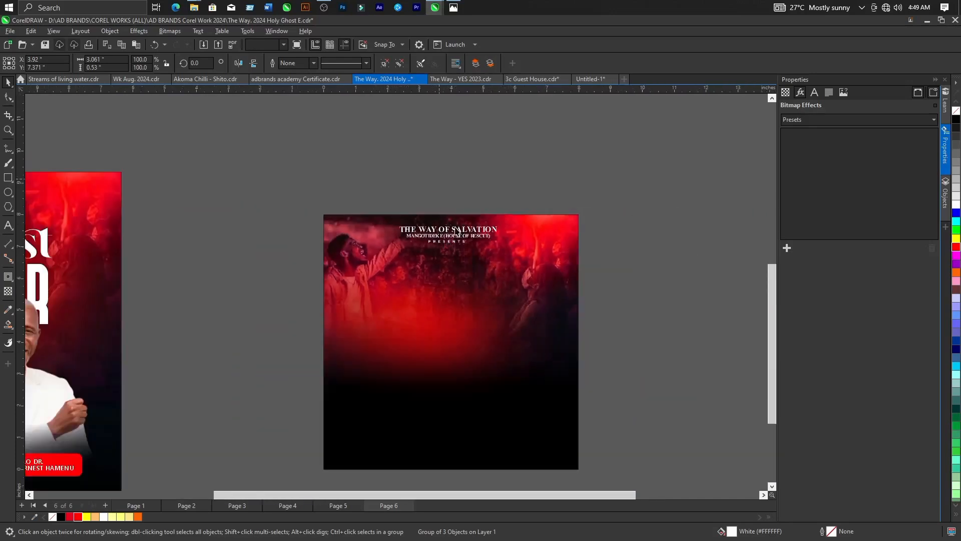
scroll(456, 231, up, 1)
drag(353, 172, 489, 279)
scroll(489, 279, up, 1)
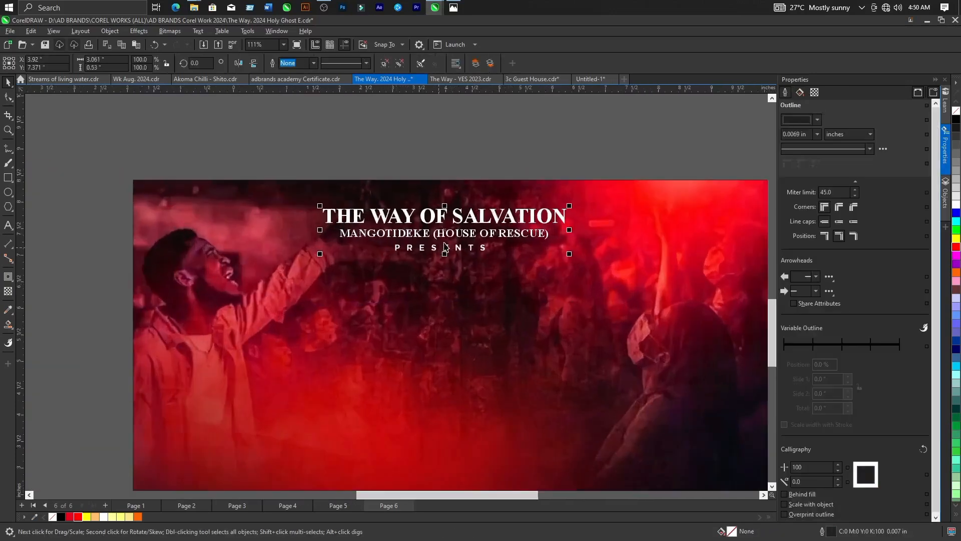
drag(454, 244, 457, 235)
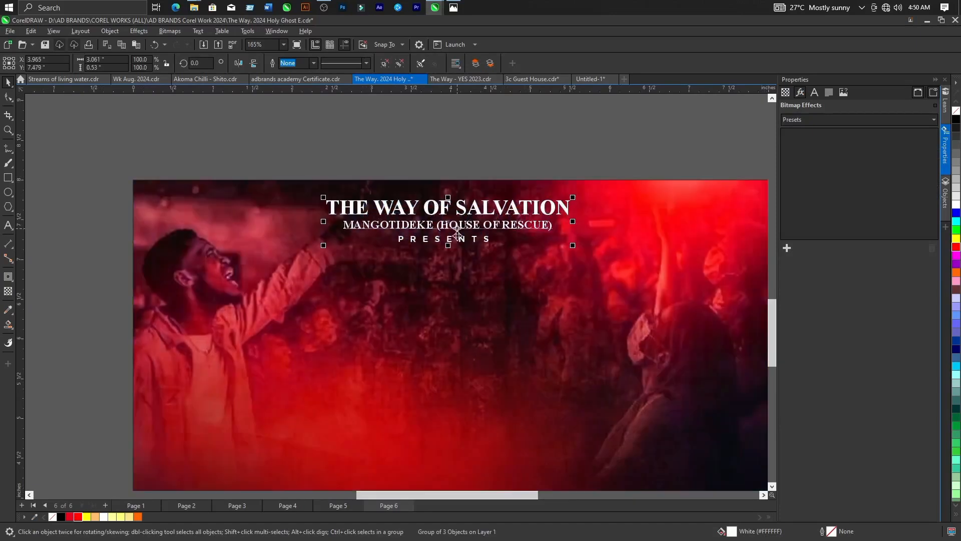
Add the artistic text "Holy Ghost" below the header on the new background and fill it white.
scroll(457, 231, down, 3)
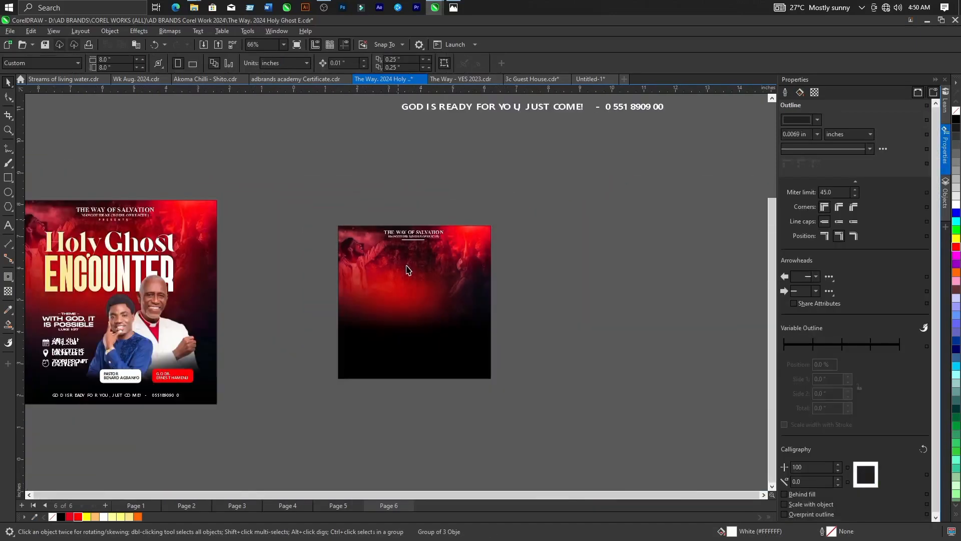
scroll(408, 270, down, 1)
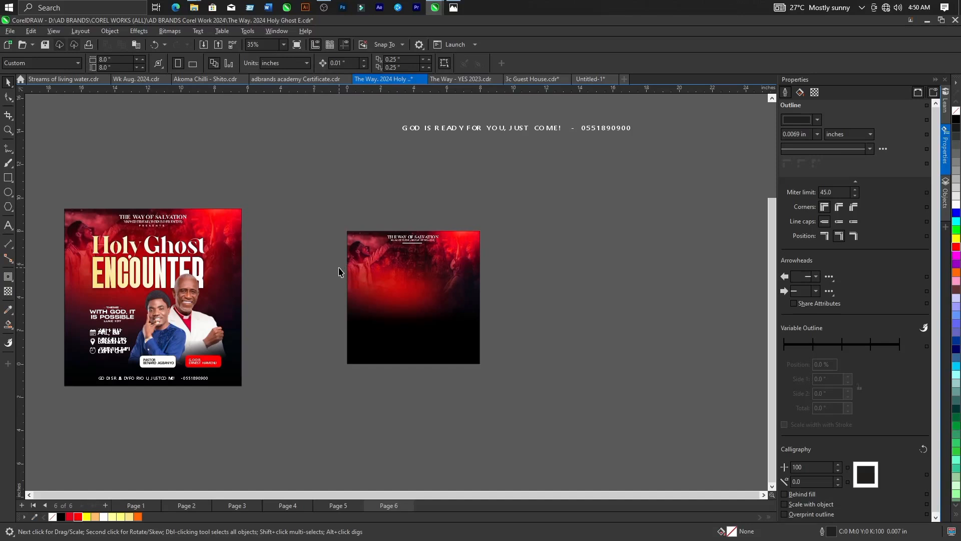
scroll(329, 355, down, 2)
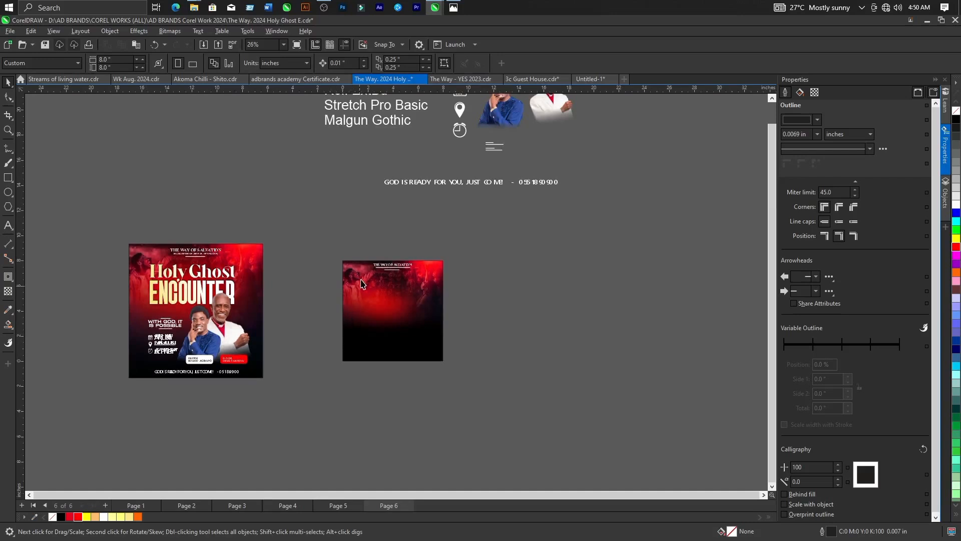
scroll(361, 276, up, 2)
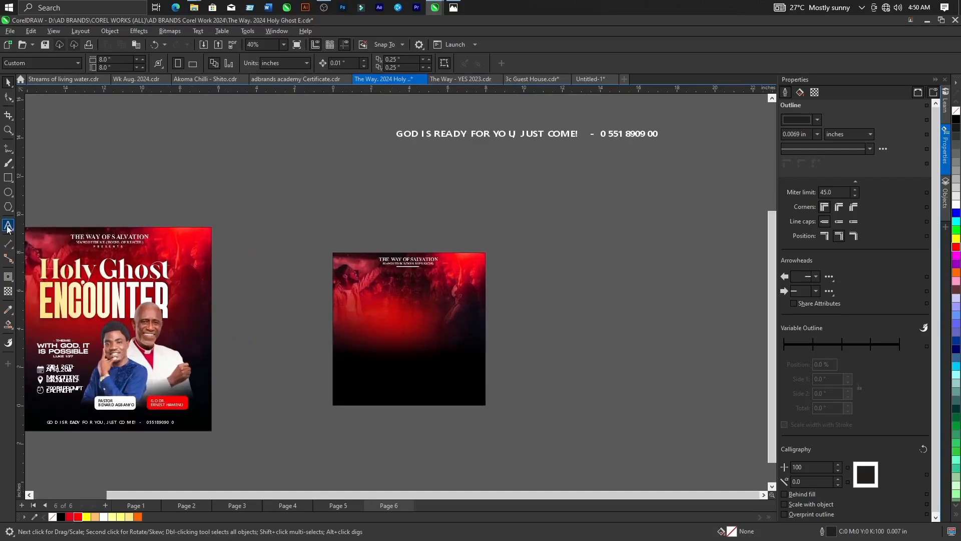
click(8, 226)
click(393, 299)
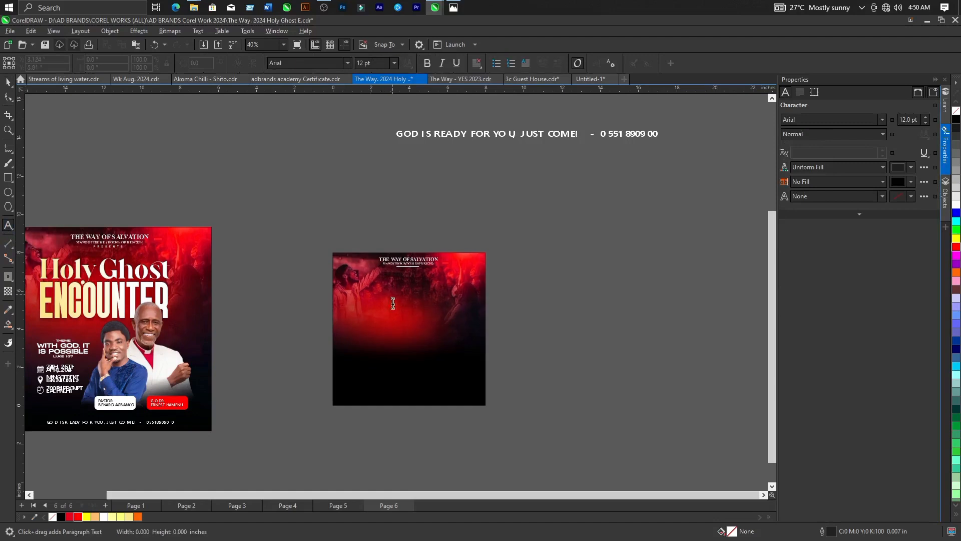
text(H)
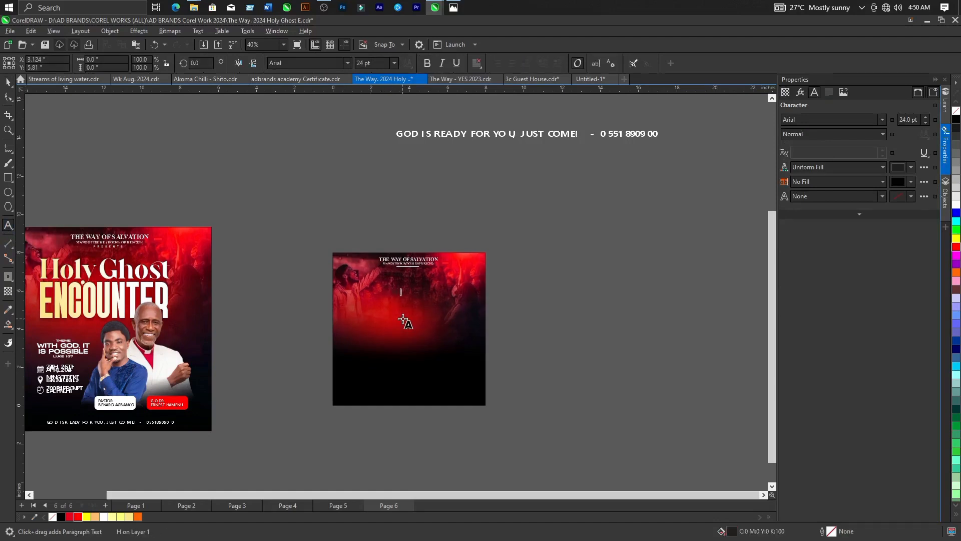
text(oly Ghost)
click(8, 82)
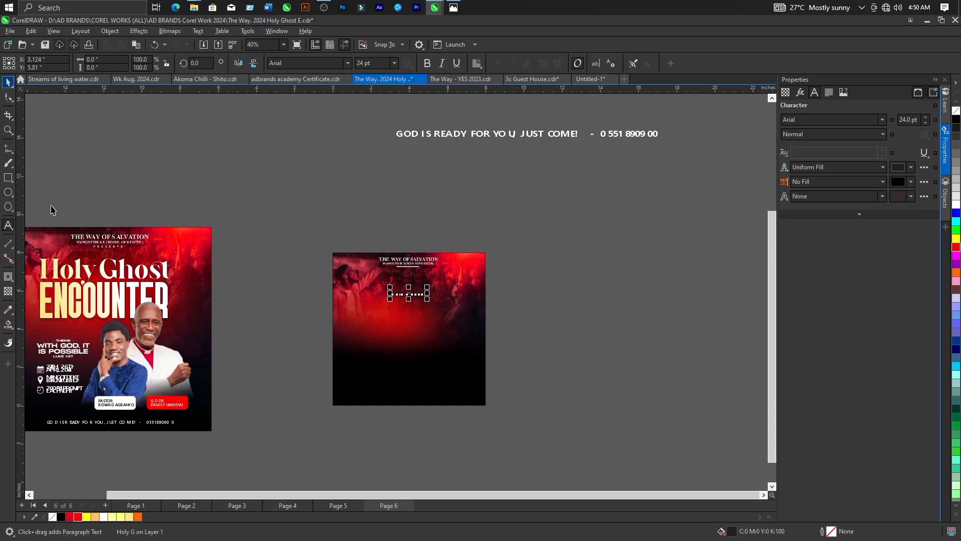
click(103, 516)
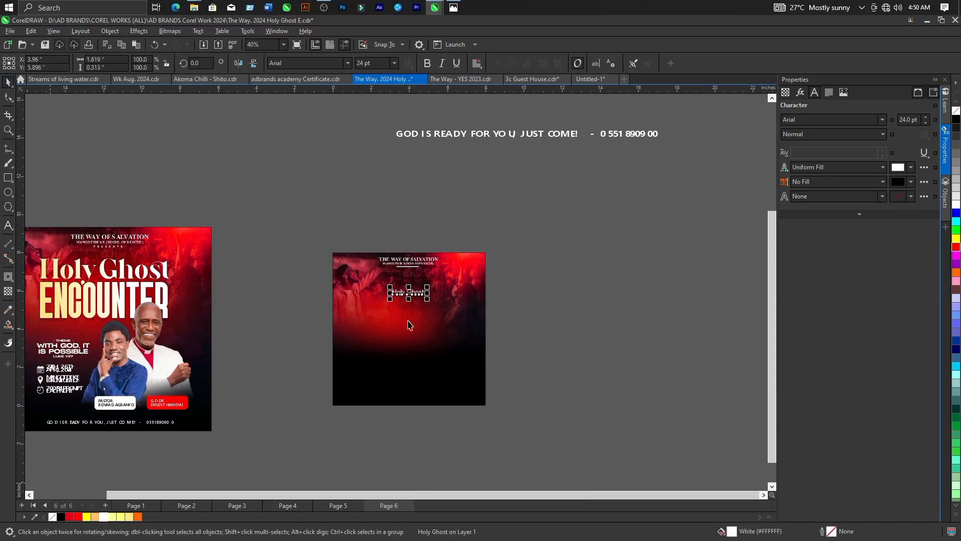
Enlarge the "Holy Ghost" text to about 4.15 inches wide and place it just below the header.
scroll(448, 354, up, 2)
drag(424, 294, 515, 345)
drag(454, 284, 414, 262)
Check the font names listed above the artwork and set the "Holy Ghost" text's font to Galins.
scroll(415, 263, down, 4)
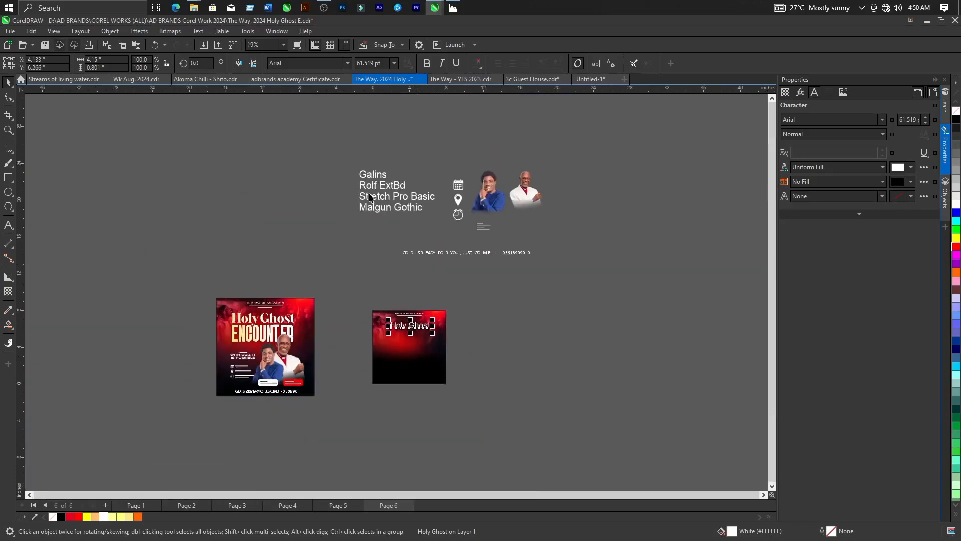
scroll(382, 173, up, 3)
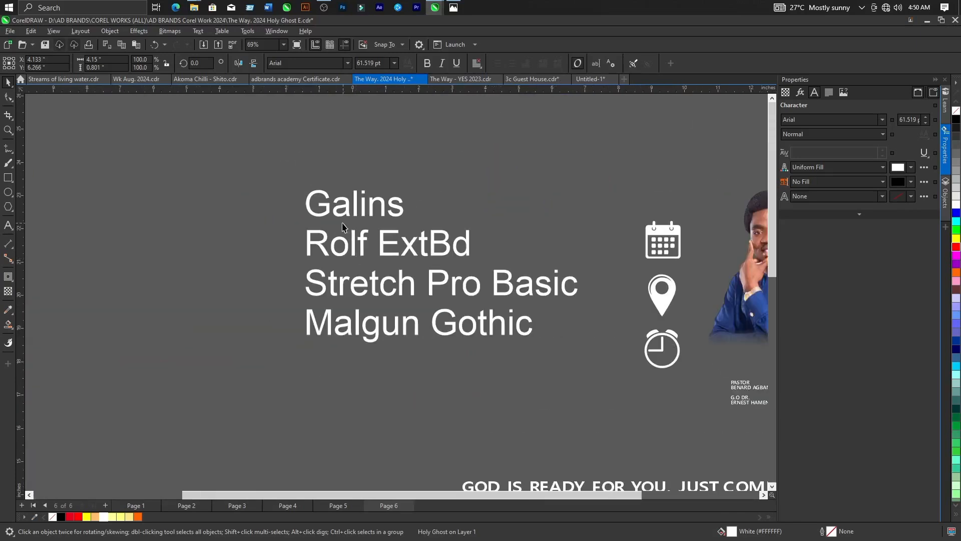
scroll(295, 228, down, 1)
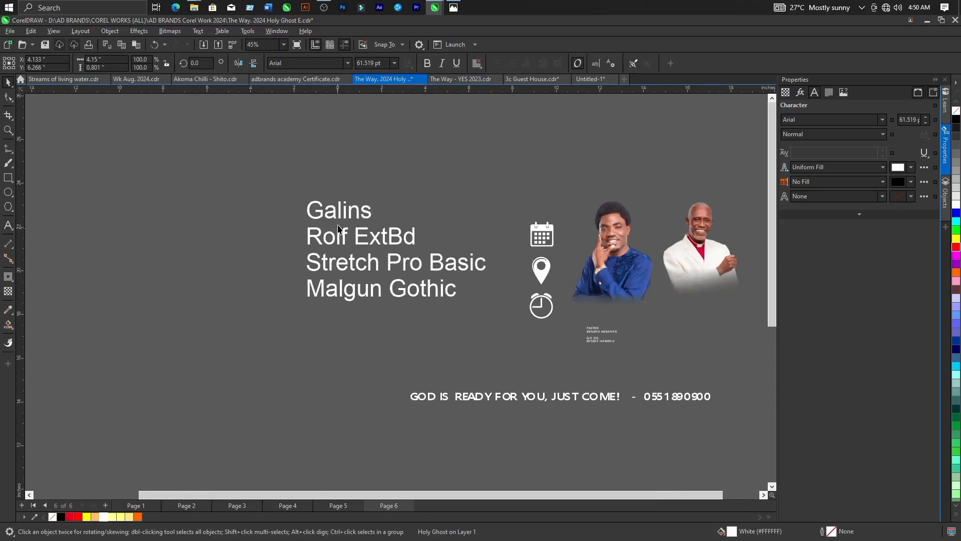
scroll(343, 214, up, 1)
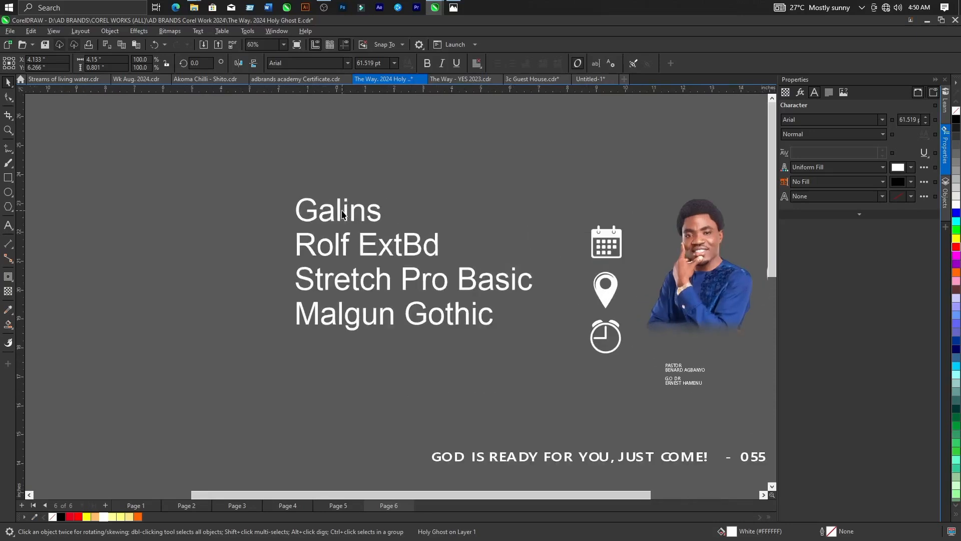
scroll(327, 215, up, 1)
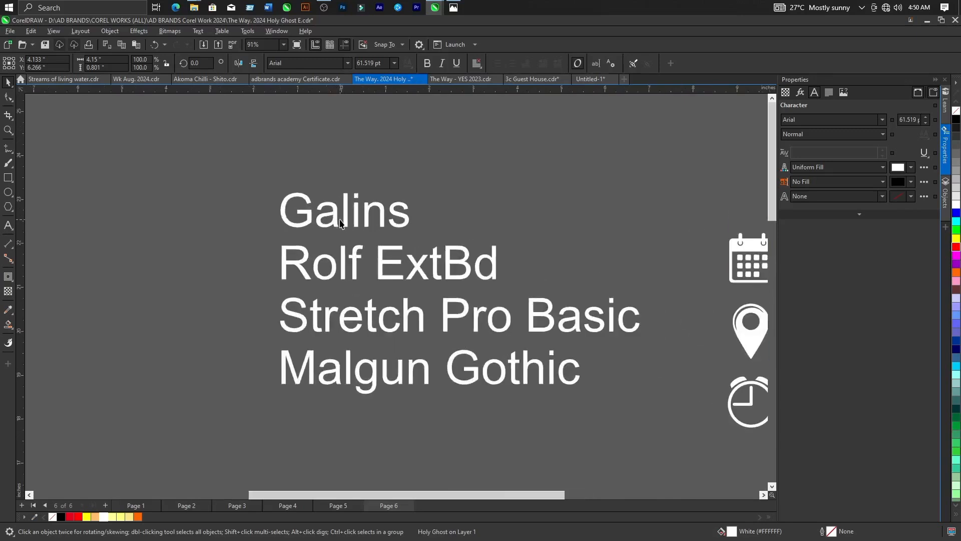
scroll(289, 225, down, 4)
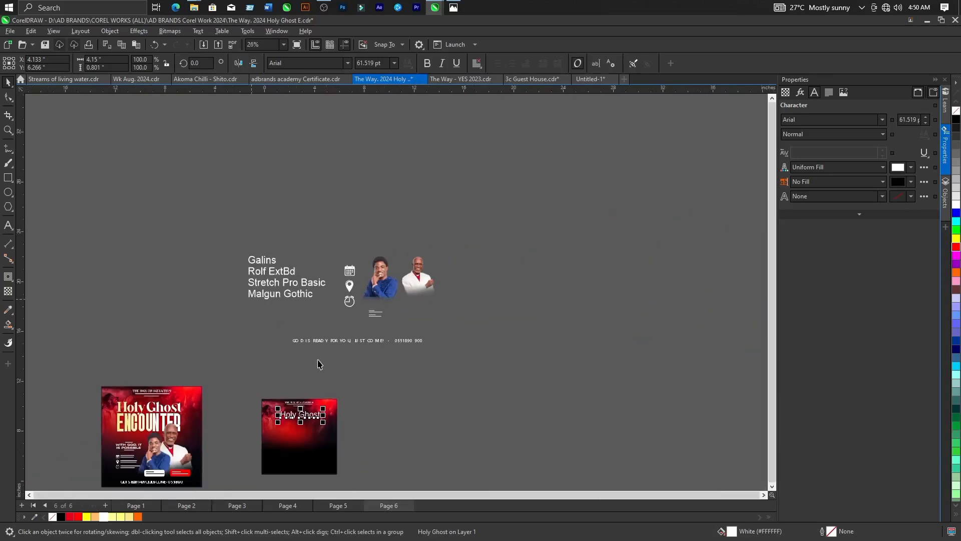
scroll(300, 428, up, 1)
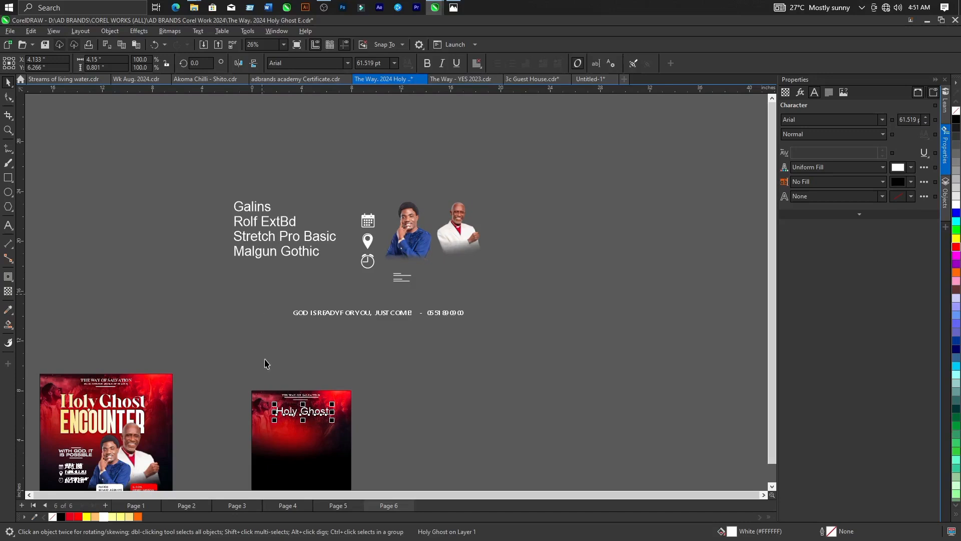
scroll(266, 370, up, 1)
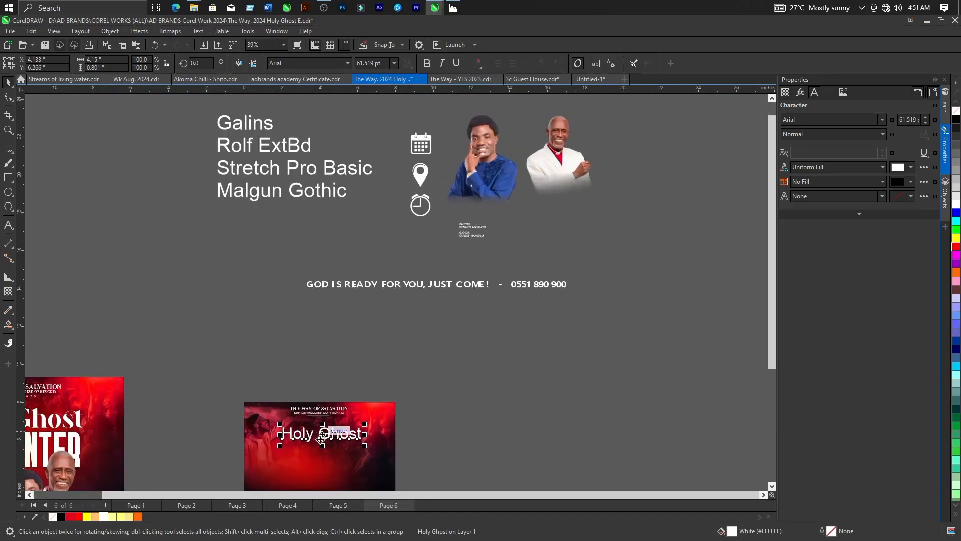
scroll(325, 438, up, 1)
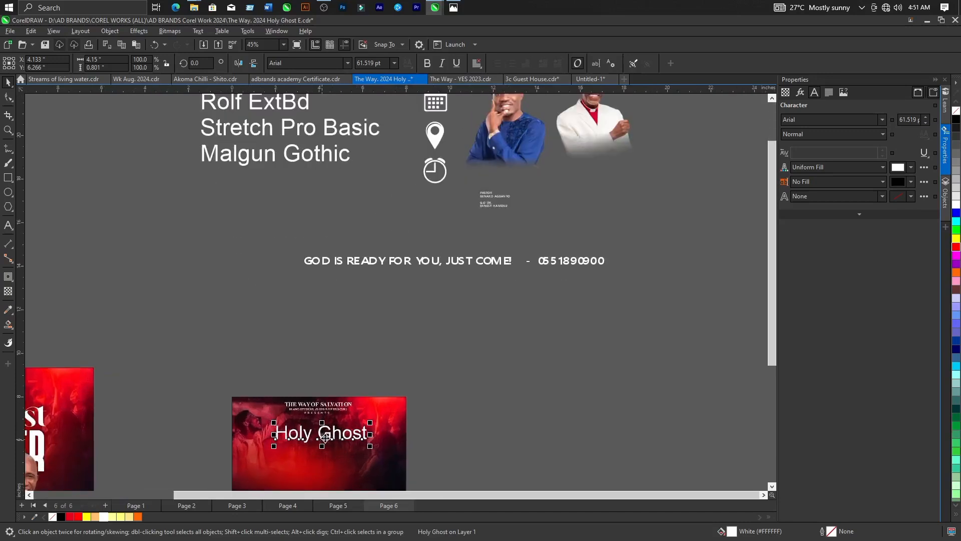
click(331, 65)
text(Galins)
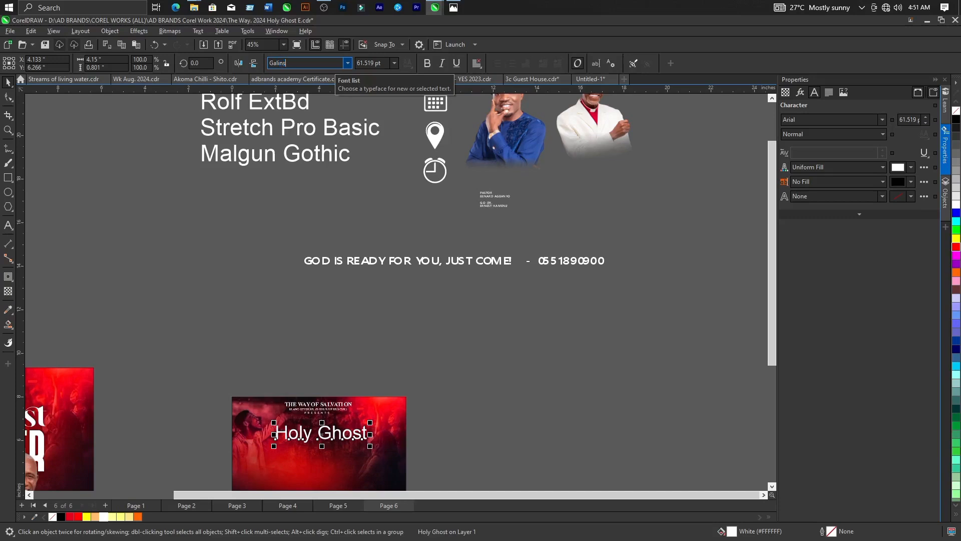
click(346, 64)
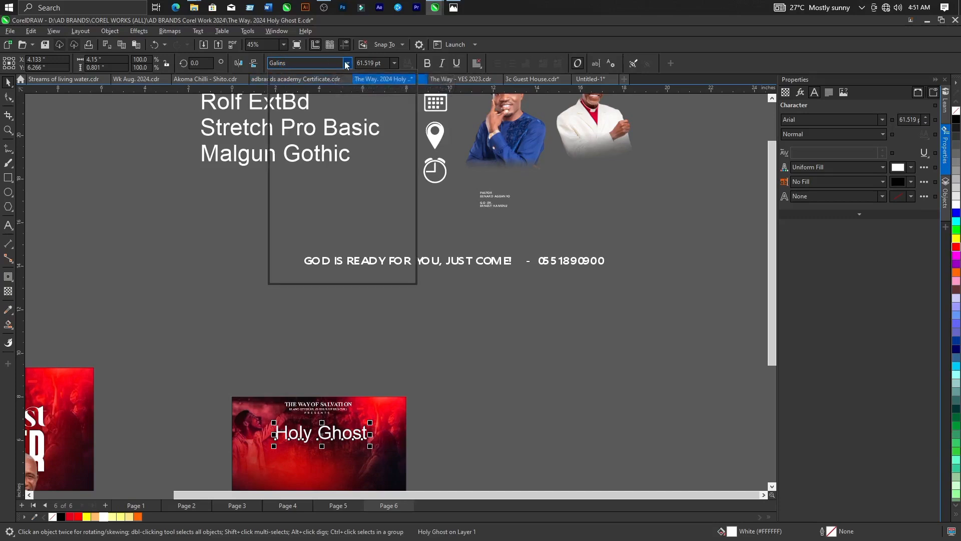
click(307, 159)
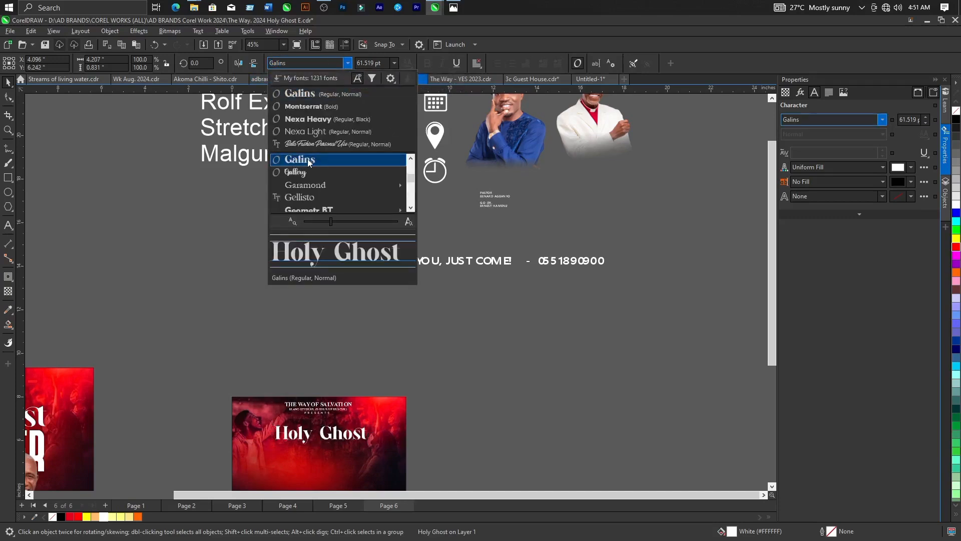
Enlarge the "Holy Ghost" text to about 4.42 inches wide and centre it at about X 3.967, Y 6.174 inches.
scroll(403, 253, down, 2)
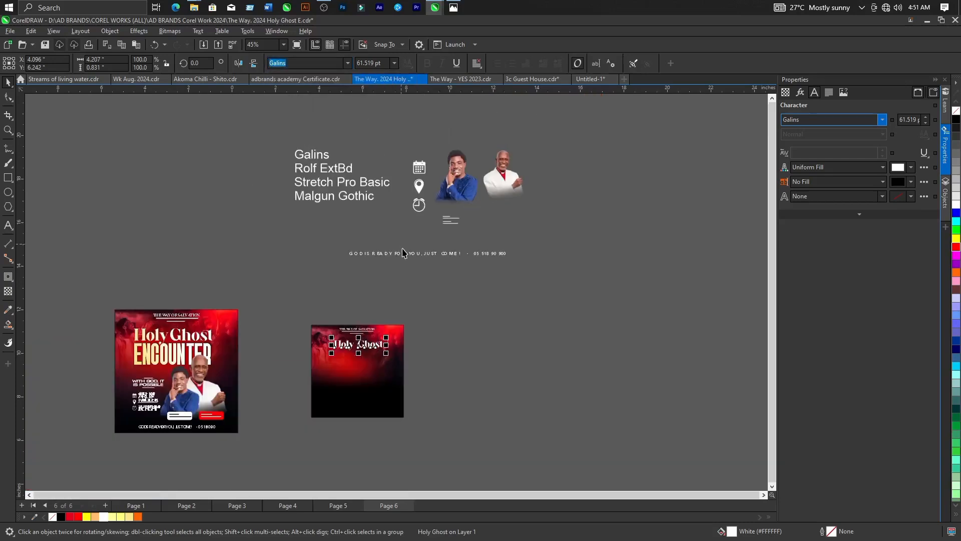
scroll(377, 347, up, 3)
drag(386, 352, 332, 335)
scroll(361, 357, down, 1)
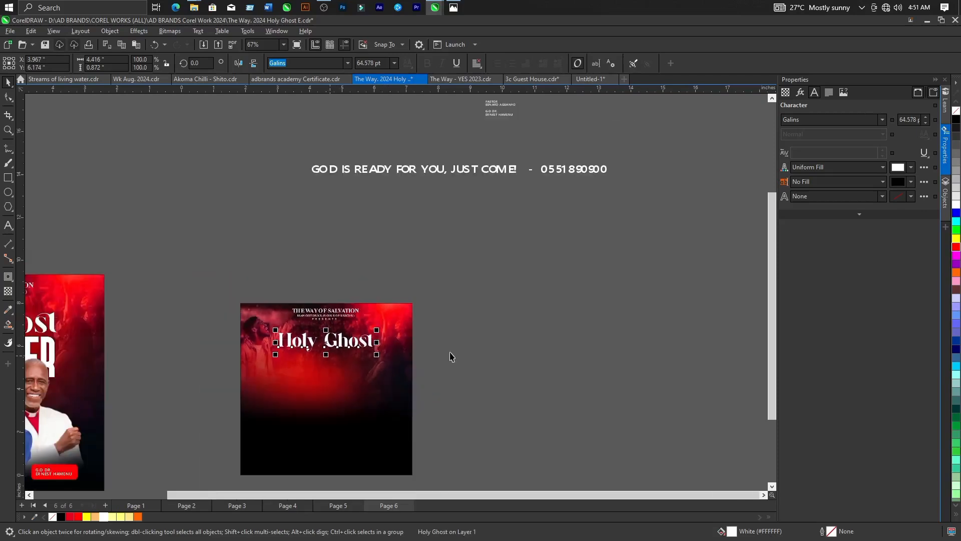
click(464, 352)
Add the artistic text "ENCOUNTER" below "Holy Ghost", enlarge it to about 4.75 inches wide and fill it white.
scroll(464, 353, down, 1)
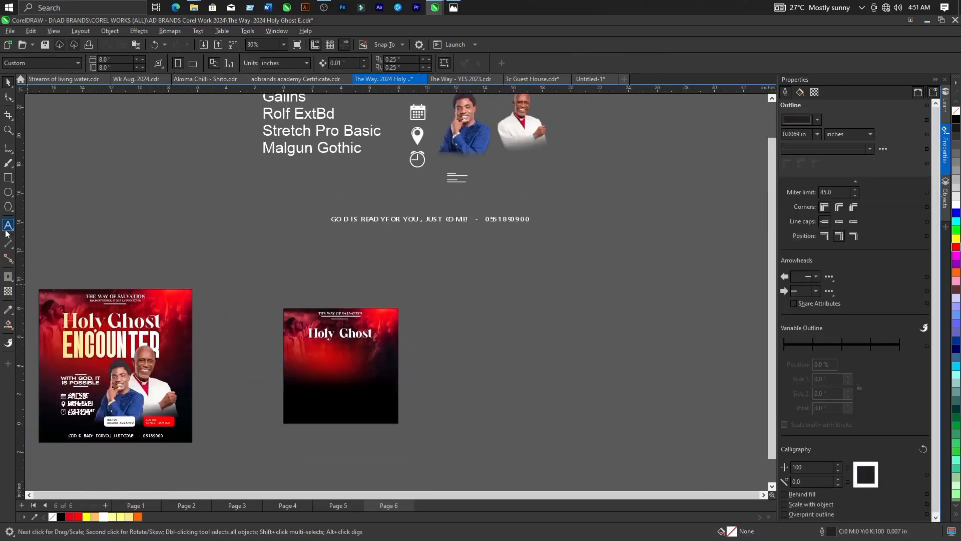
key(F8)
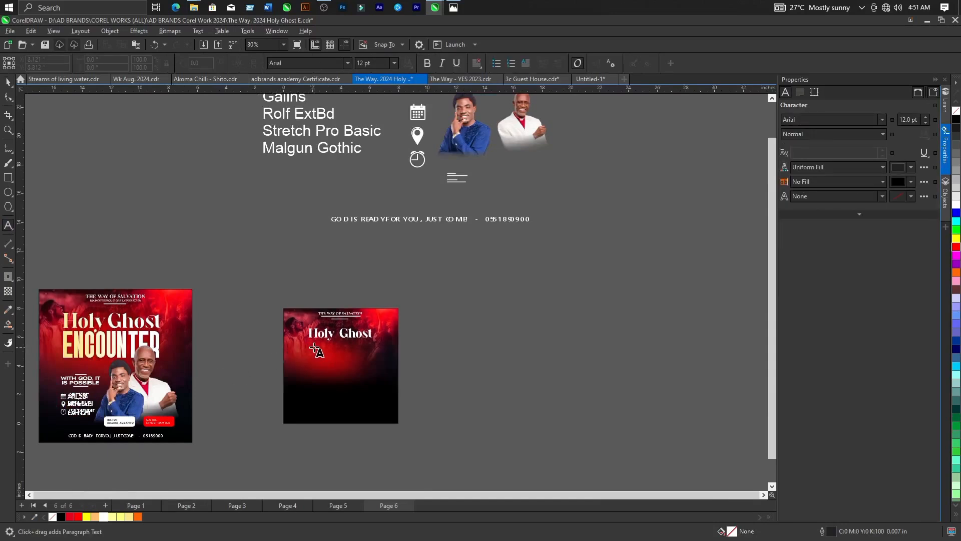
click(314, 346)
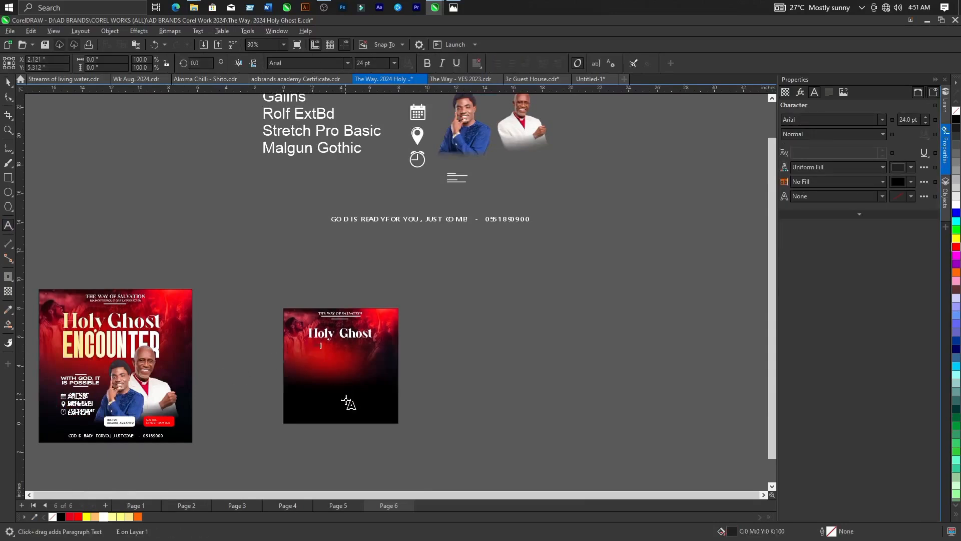
text(ENCOUNTER)
click(8, 83)
drag(371, 358, 386, 378)
click(103, 516)
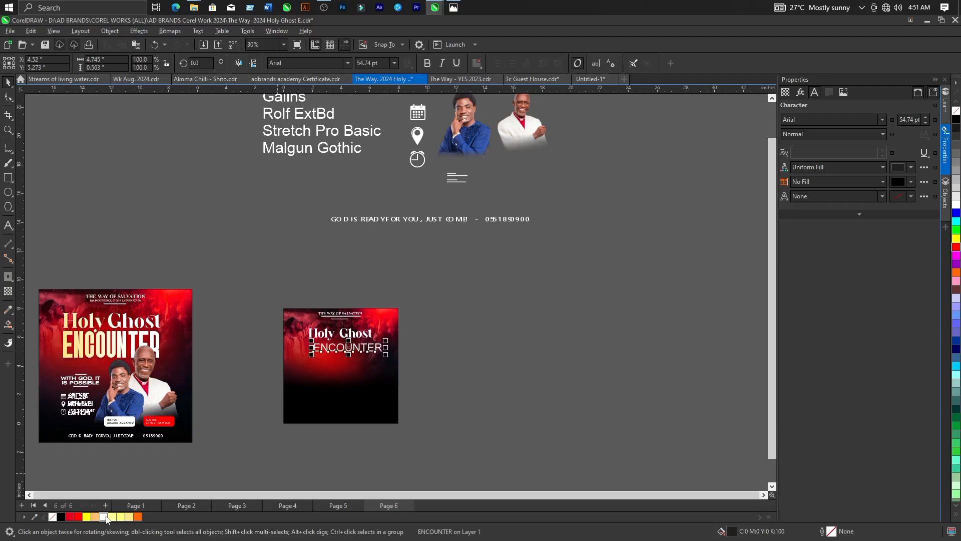
Set the "ENCOUNTER" text's font to Rolf ExtBd, as named in the font list above the artwork.
scroll(287, 391, down, 2)
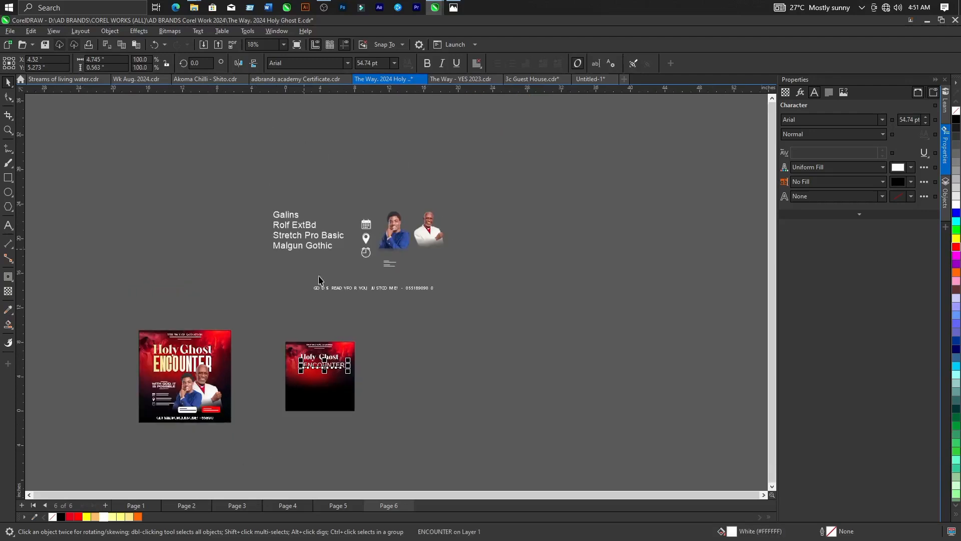
scroll(328, 358, up, 2)
scroll(273, 138, up, 4)
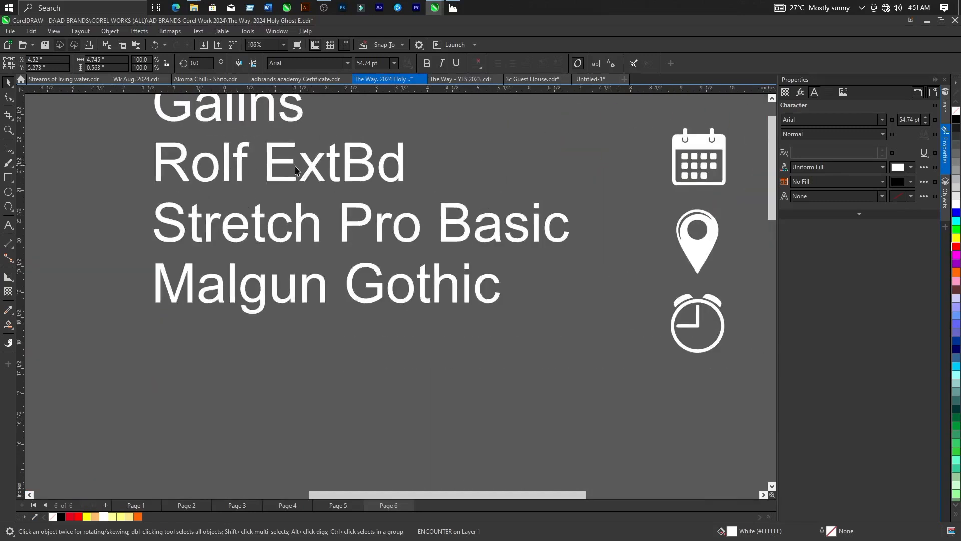
scroll(295, 170, down, 4)
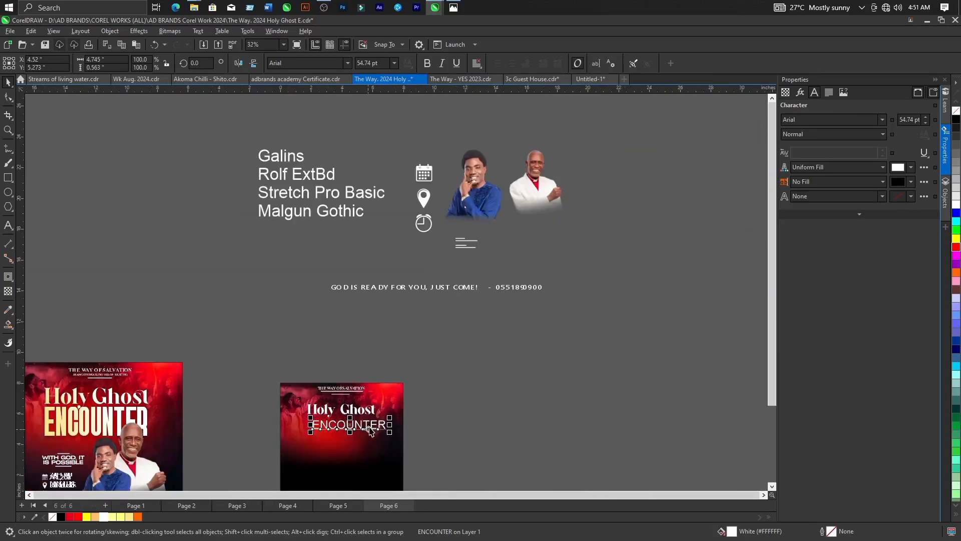
scroll(370, 430, up, 1)
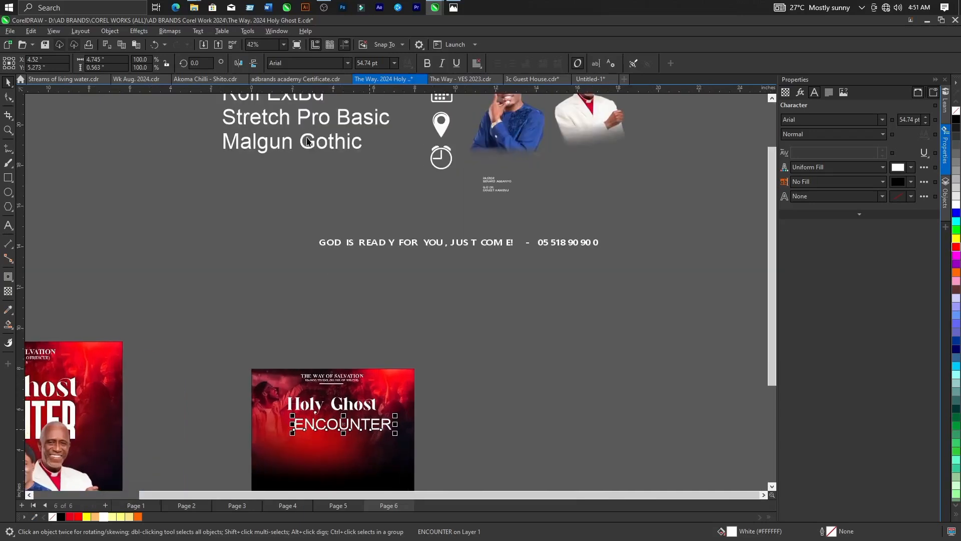
click(296, 62)
text(rolf)
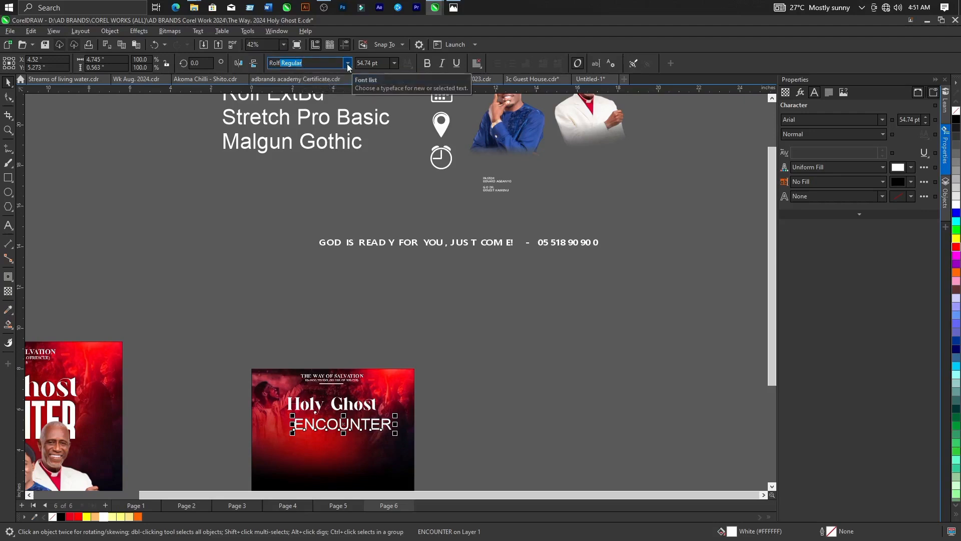
click(347, 63)
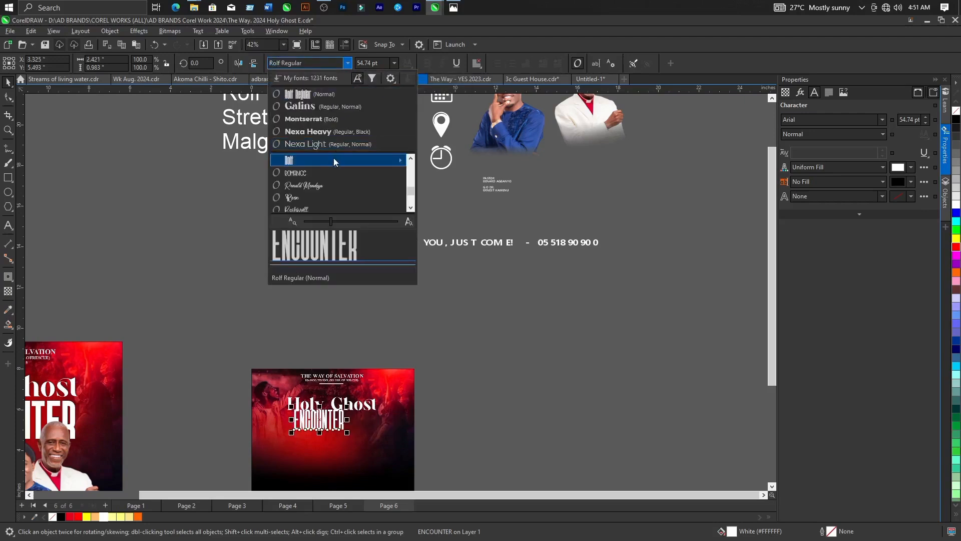
mouse_move(332, 158)
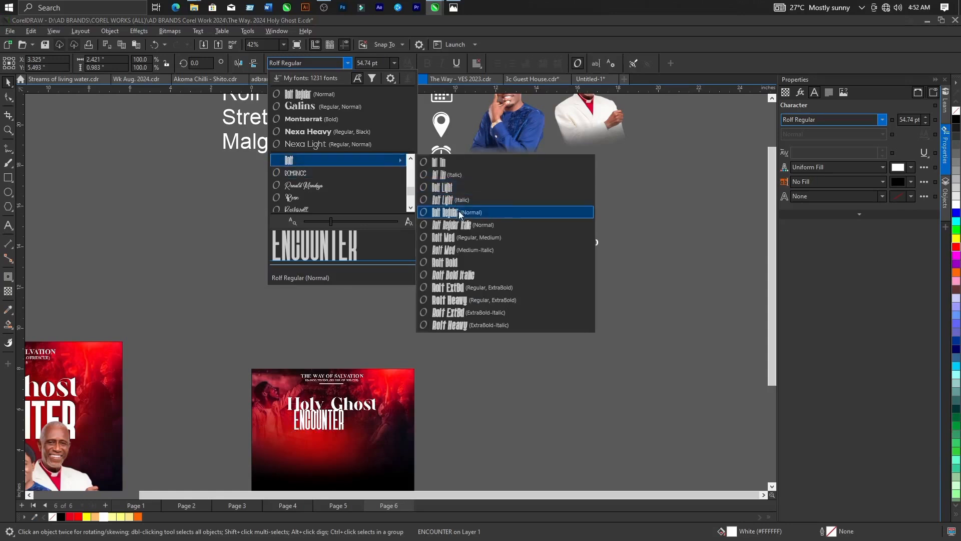
click(453, 288)
Move "ENCOUNTER" directly beneath "Holy Ghost" and enlarge it until both lines are about equally wide.
scroll(361, 457, up, 2)
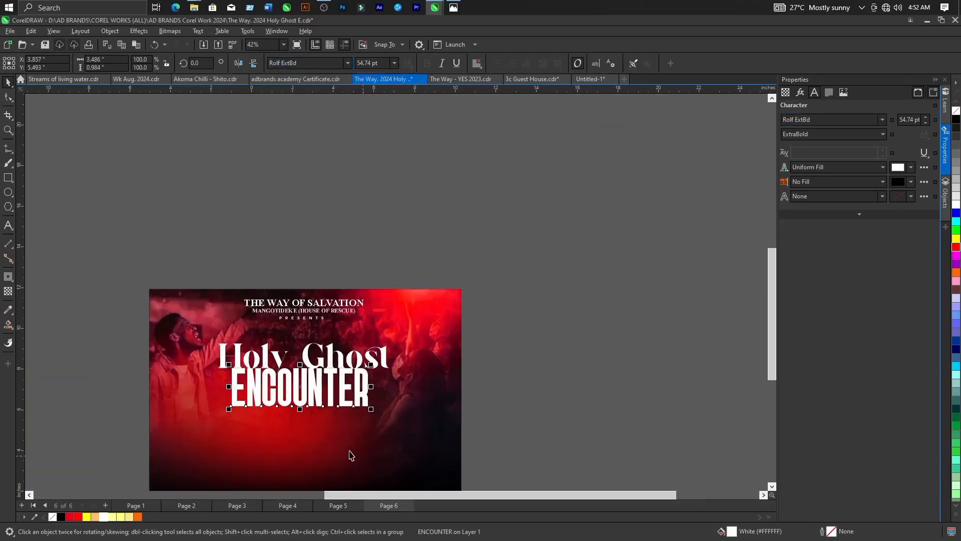
drag(312, 383, 301, 395)
drag(358, 419, 391, 440)
Move "Holy Ghost" slightly down towards "ENCOUNTER", centring it at about Y 6.124 inches.
click(307, 362)
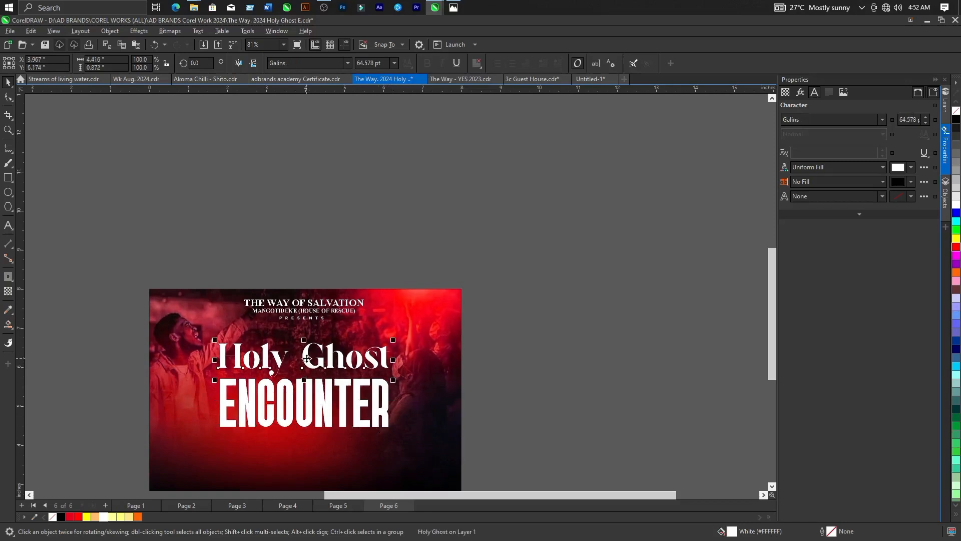
scroll(307, 362, up, 2)
drag(307, 364, 307, 366)
scroll(287, 373, up, 2)
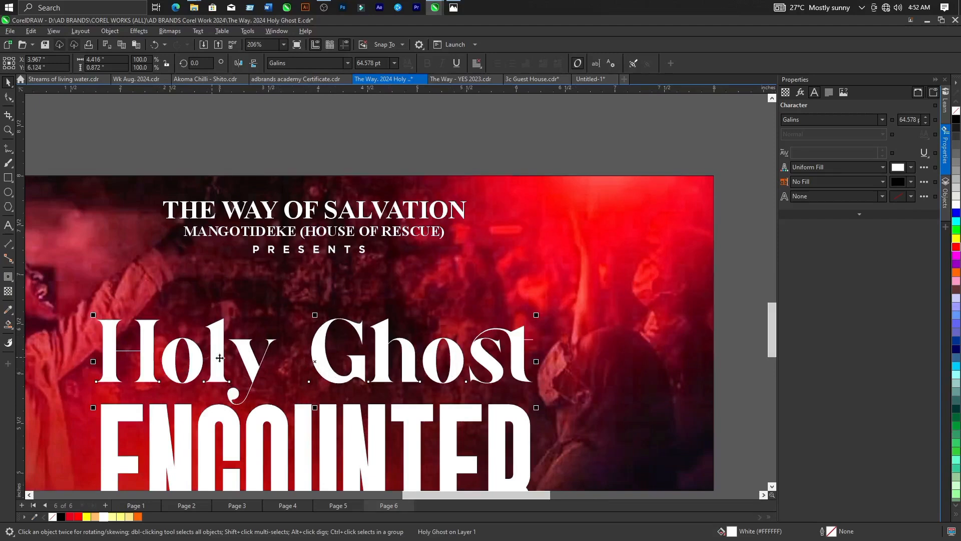
Break the "Holy Ghost" text apart into two separate words.
scroll(288, 356, up, 1)
scroll(288, 357, up, 1)
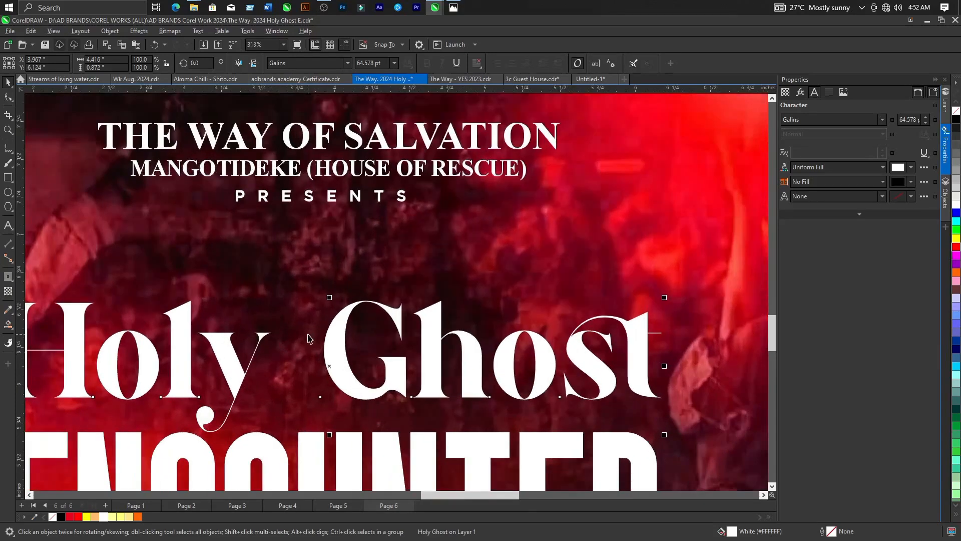
scroll(311, 338, down, 2)
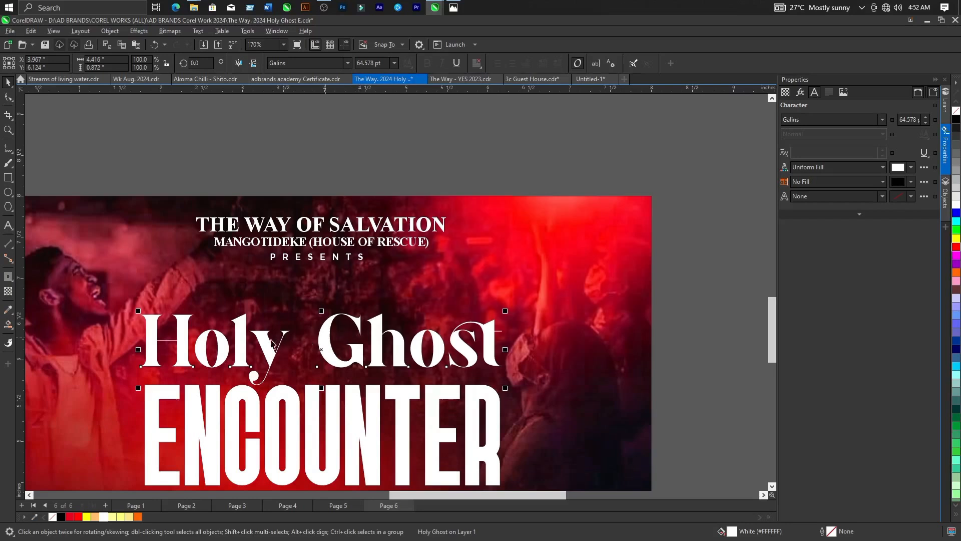
scroll(326, 349, up, 1)
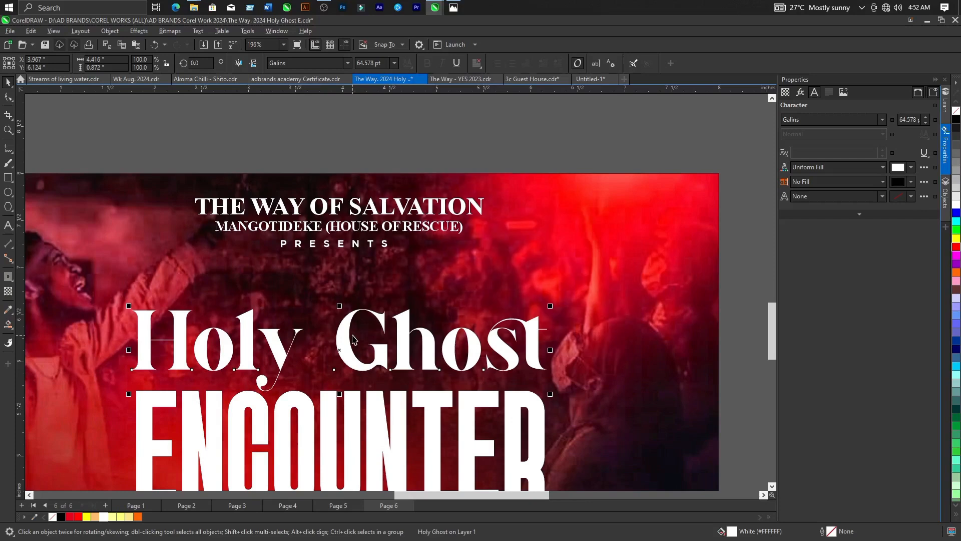
key(ctrl+k)
Nudge the word "Ghost" about 0.2 inches left, to X 4.853 inches, to narrow the gap after "Holy".
click(347, 359)
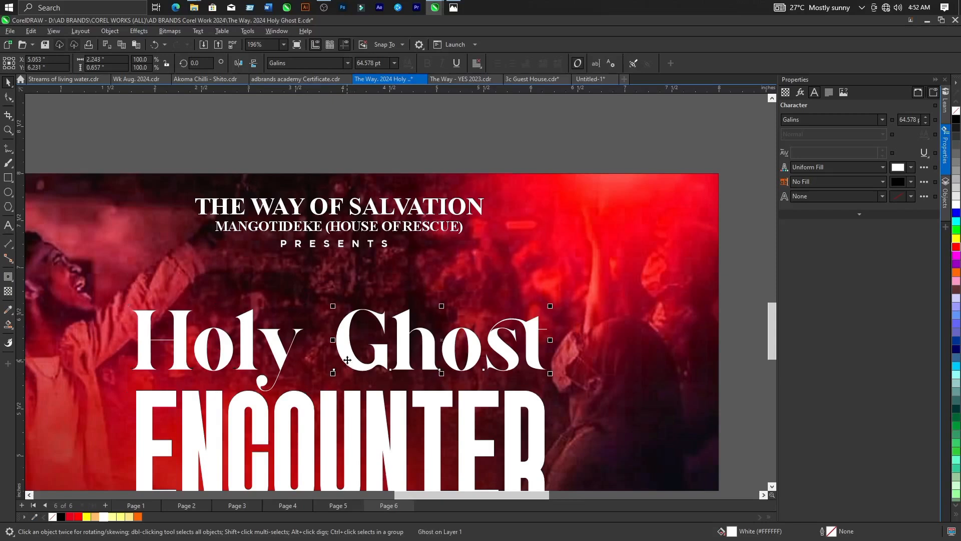
key(Left)
key(Left)
key(Left)
key(Left)
key(Left)
key(Left)
key(Left)
key(Left)
key(Left)
key(Left)
key(Left)
key(Left)
key(Left)
key(Left)
key(Left)
key(Left)
key(Left)
key(Left)
key(Left)
key(Left)
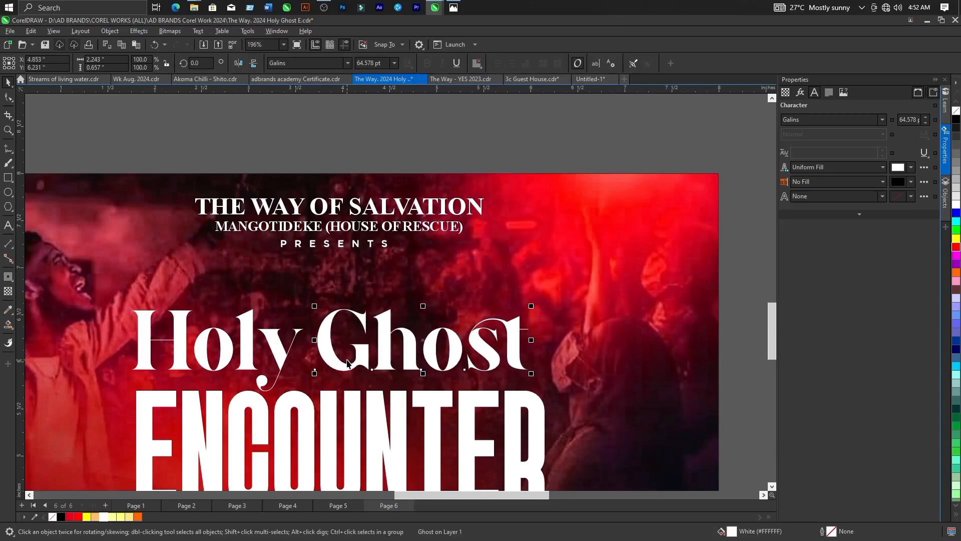
Enlarge the words "Holy" and "Ghost" together to about 4.396 inches wide, matching "ENCOUNTER", and group them.
click(729, 281)
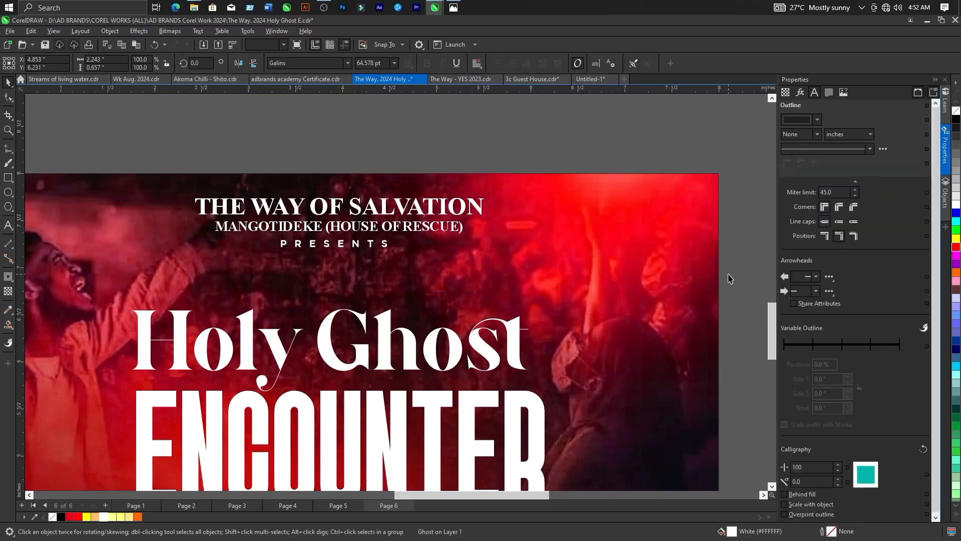
drag(686, 315, 92, 406)
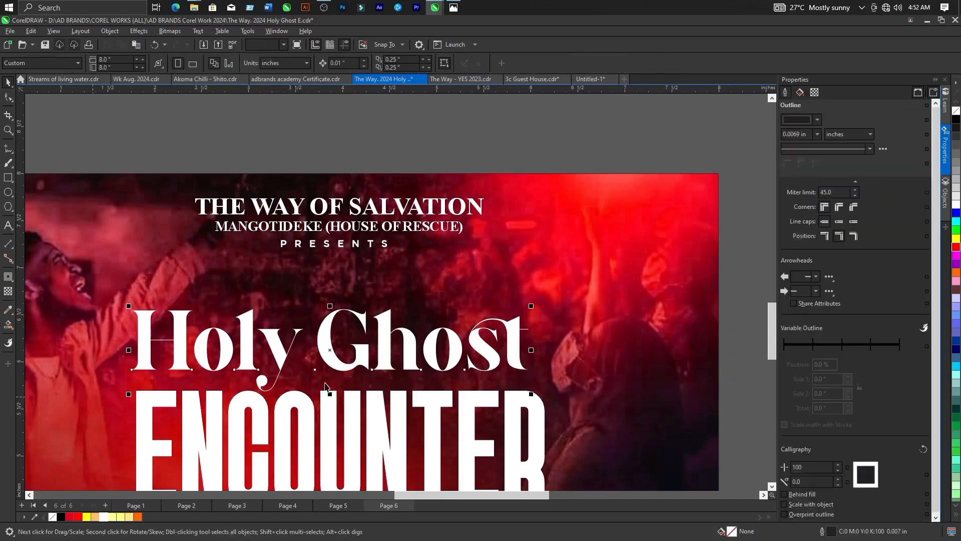
drag(531, 306, 551, 303)
scroll(553, 308, down, 3)
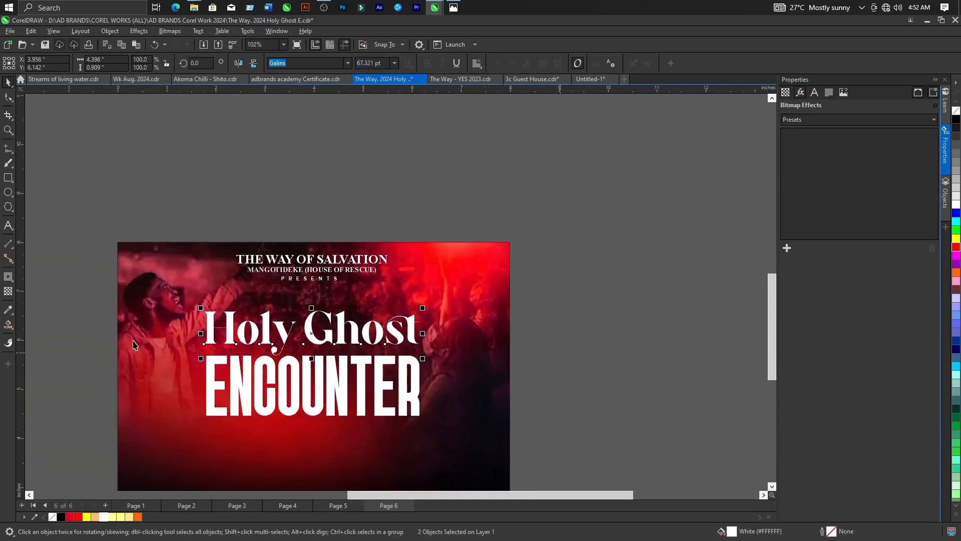
scroll(133, 344, up, 2)
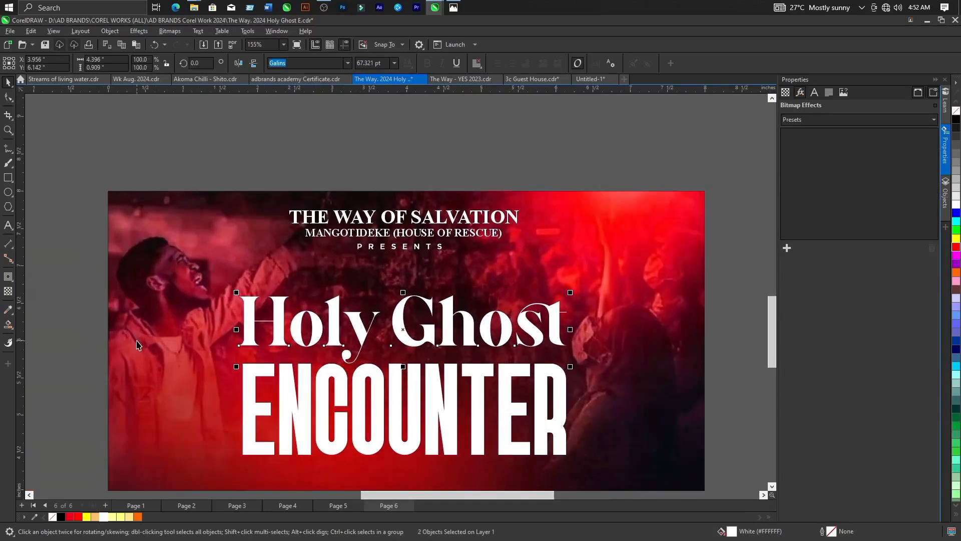
key(ctrl+g)
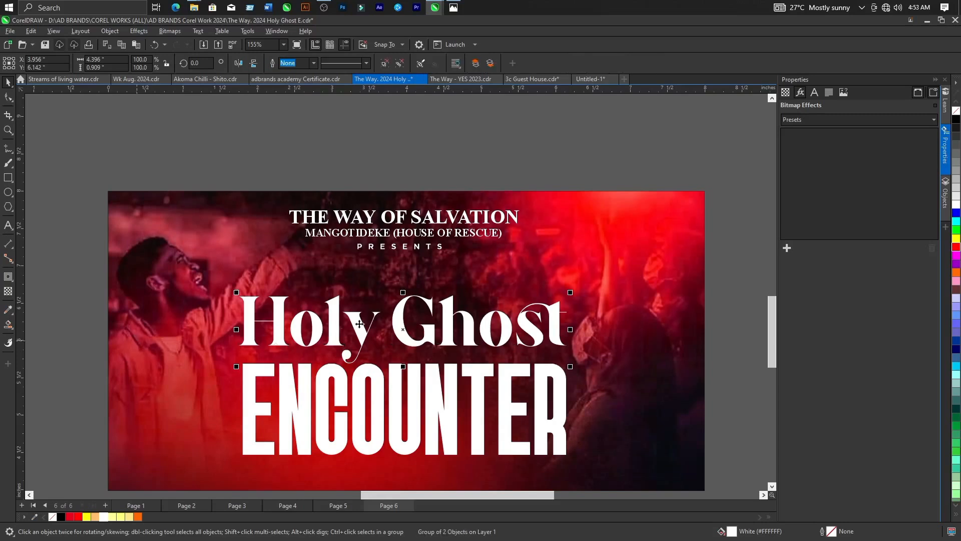
Nudge "ENCOUNTER" up to Y 5.208 inches so it sits tight beneath "Holy Ghost".
scroll(360, 321, down, 1)
scroll(364, 394, down, 1)
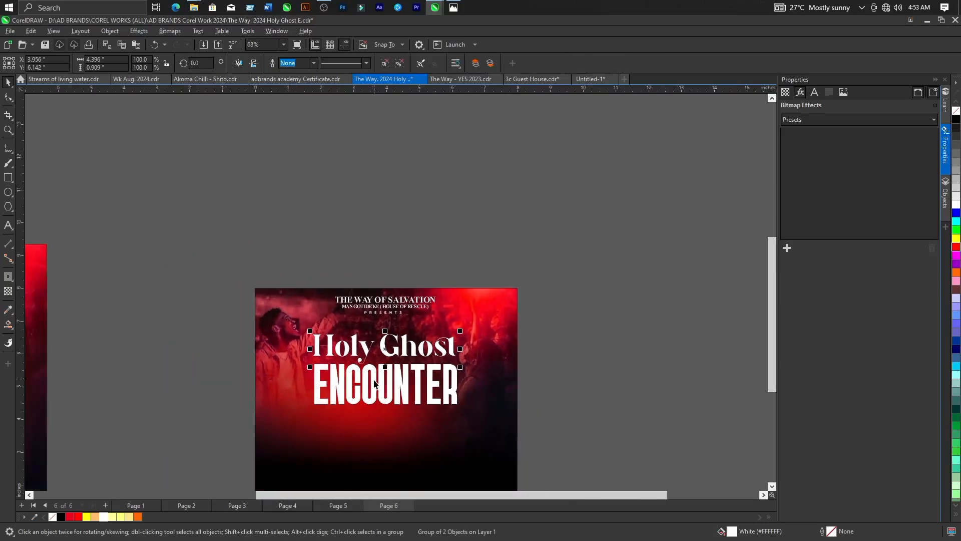
scroll(374, 383, down, 3)
scroll(367, 380, up, 2)
ctrl+click(367, 380)
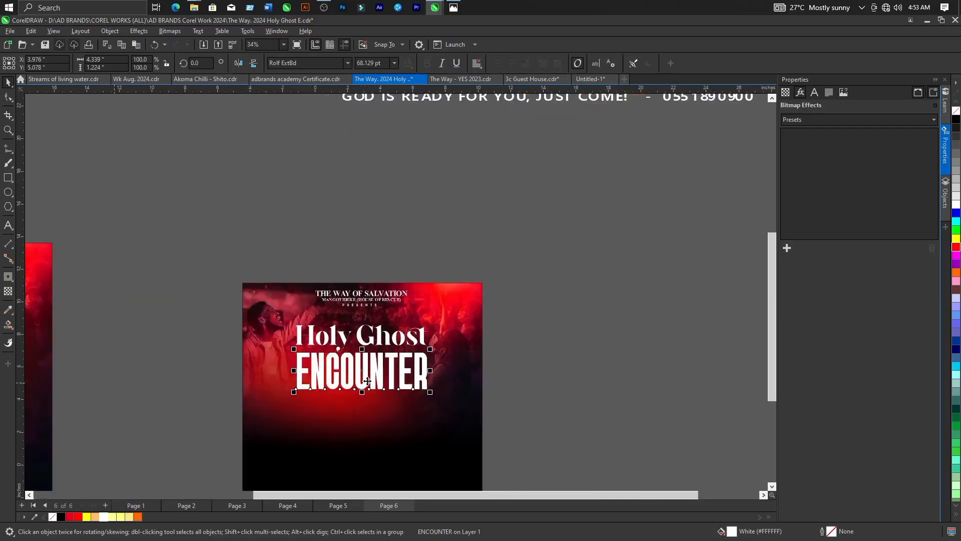
scroll(367, 381, up, 2)
click(601, 375)
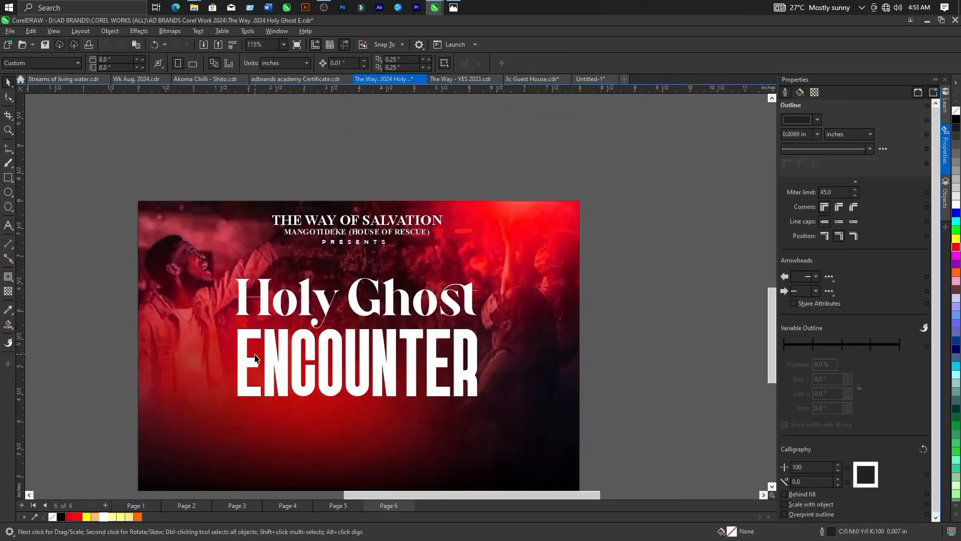
scroll(332, 348, up, 2)
click(336, 342)
key(Up)
key(Up)
key(Up)
key(Up)
key(Up)
key(Up)
key(Up)
key(Up)
key(Up)
key(Up)
key(Up)
key(Up)
key(Up)
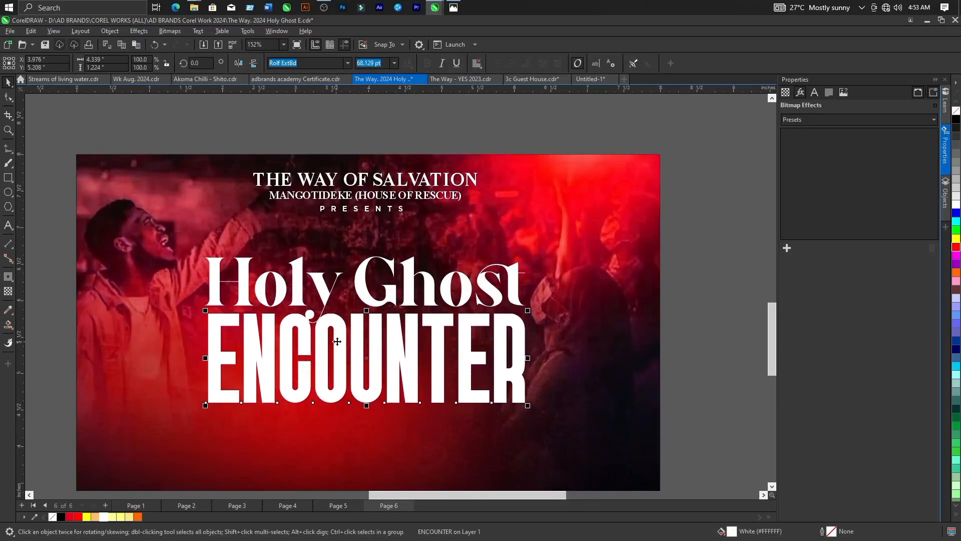
scroll(335, 293, down, 2)
click(582, 287)
Duplicate both title lines in place over the white originals and fill the copy with pale gold #FEE686.
scroll(582, 284, down, 2)
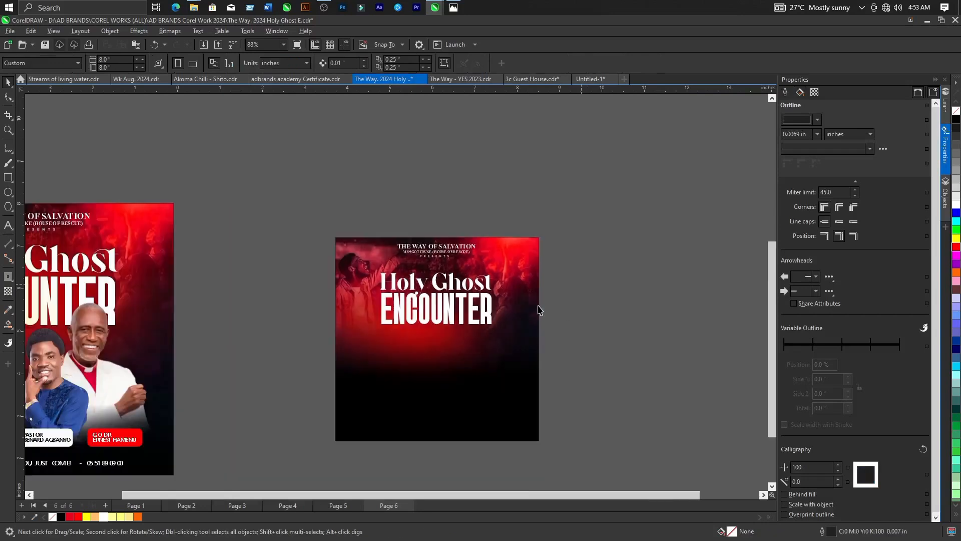
scroll(516, 326, up, 2)
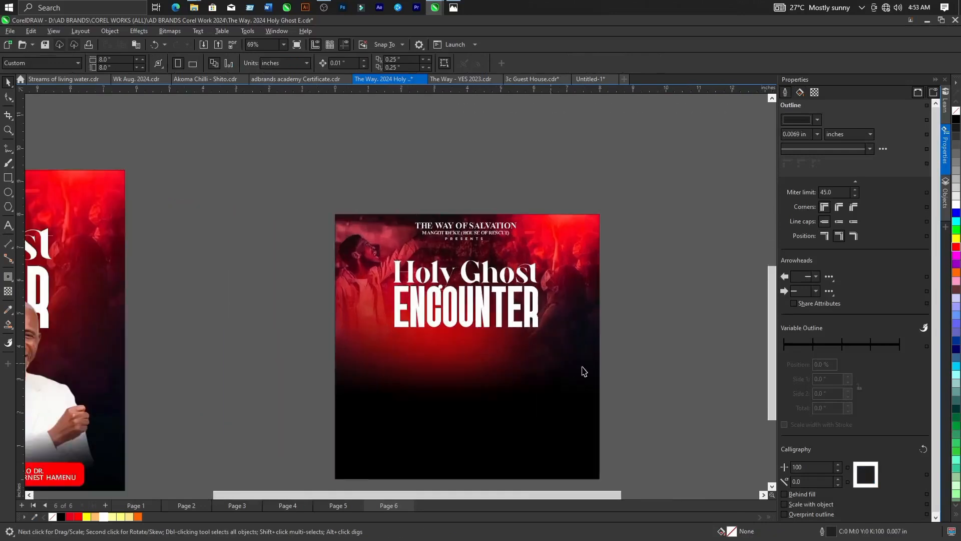
drag(644, 370, 360, 245)
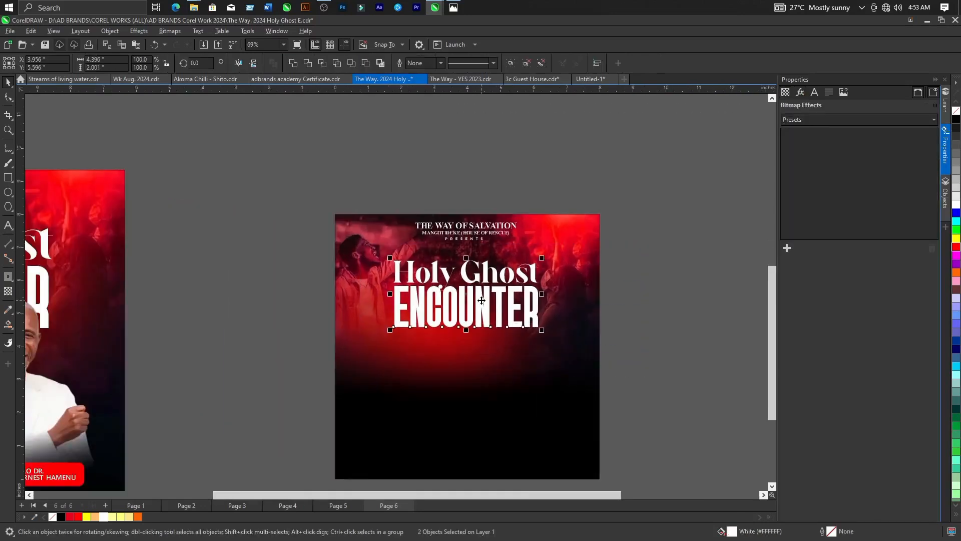
scroll(482, 300, up, 1)
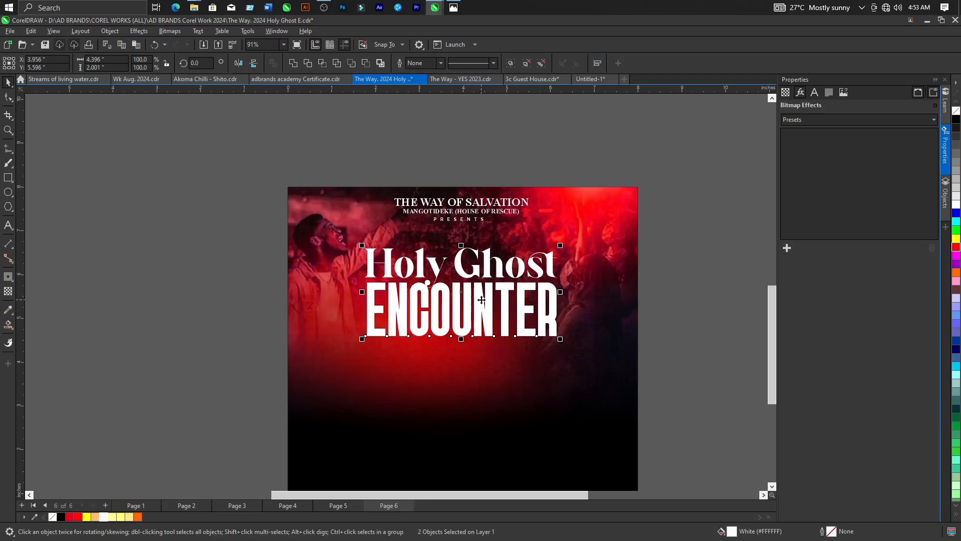
click(130, 517)
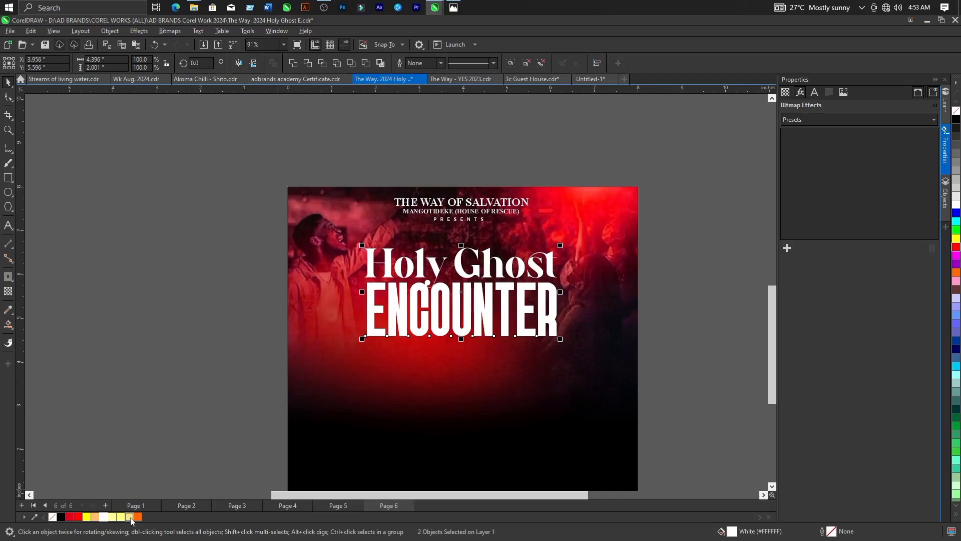
Apply a linear fountain transparency across the gold title copy, from the first "E" of "ENCOUNTER" to about its "T", fading gold into white.
click(8, 291)
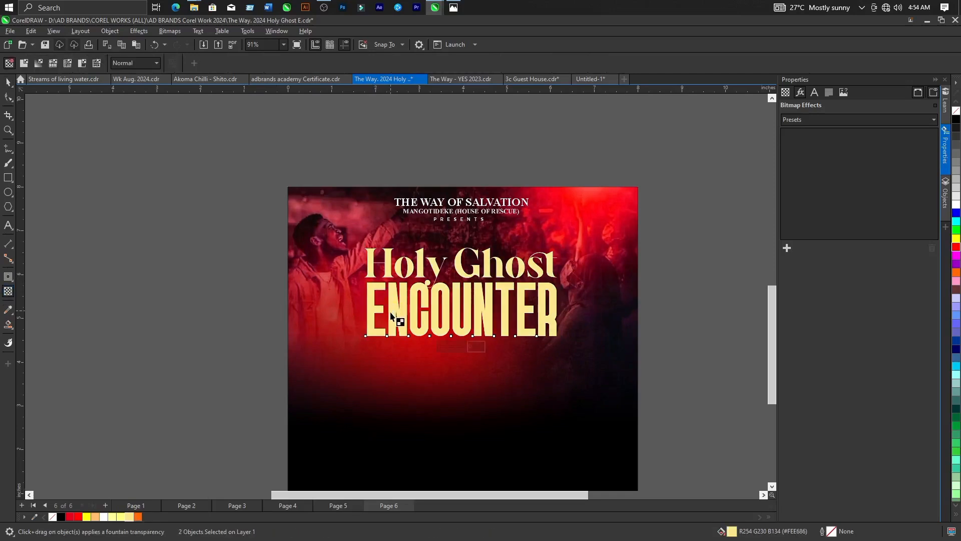
drag(384, 313, 529, 284)
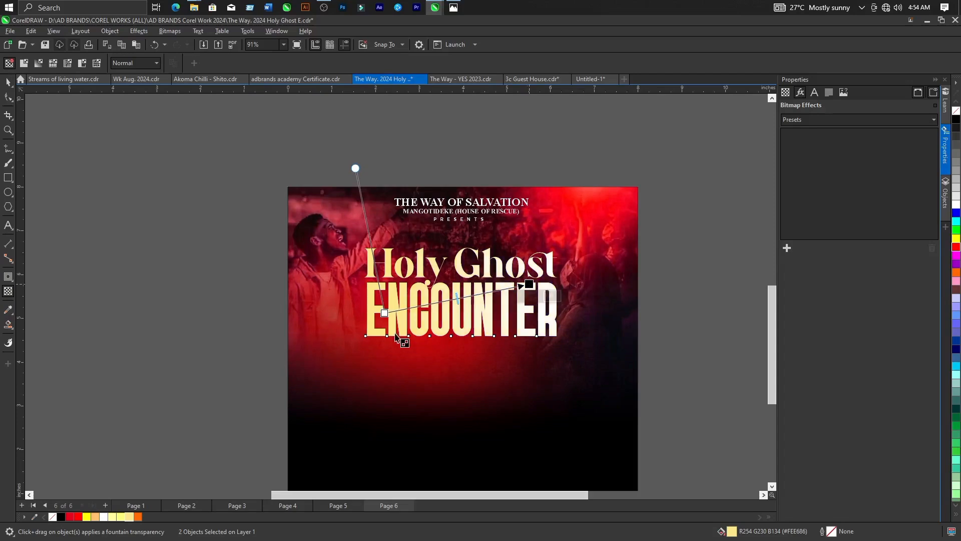
drag(384, 313, 375, 306)
drag(525, 288, 492, 290)
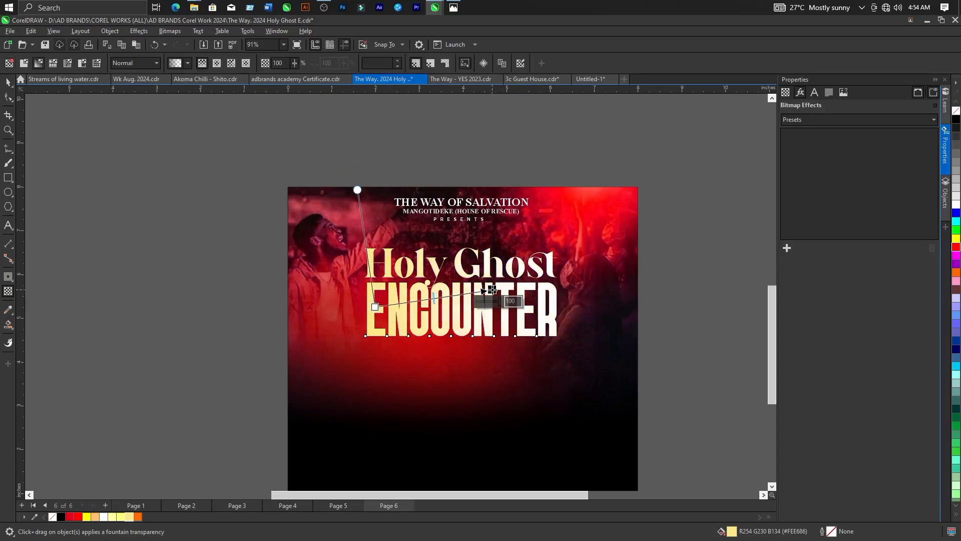
click(8, 81)
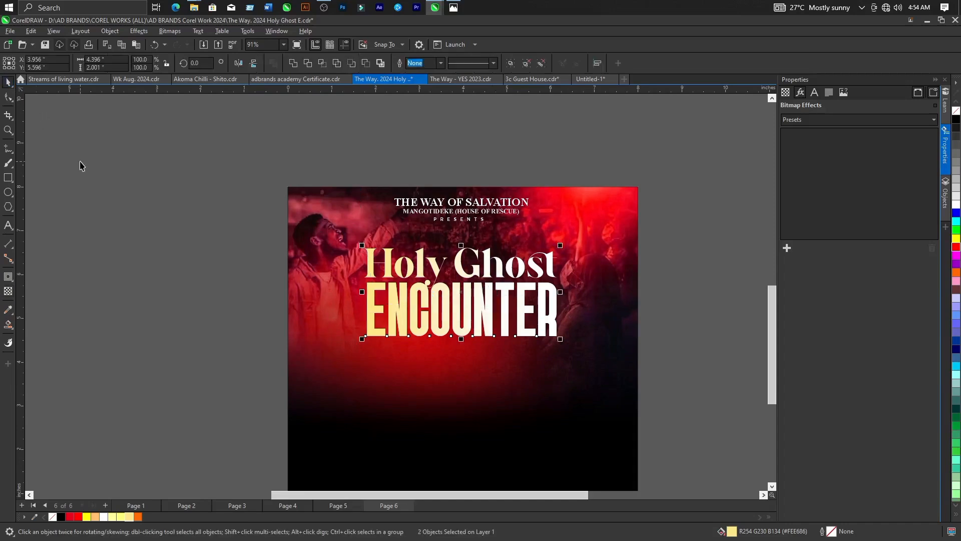
click(142, 189)
Place the two pastor cut-outs on the flyer's lower right, the blue-shirted man about 3.887 inches wide and the white-jacketed man about 3.58 inches.
scroll(280, 238, down, 5)
scroll(484, 343, down, 2)
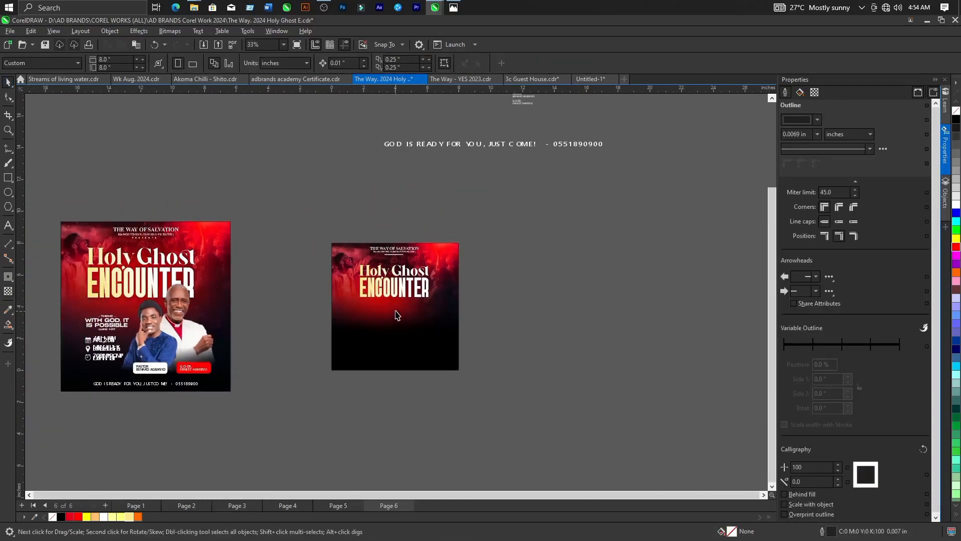
scroll(395, 313, up, 2)
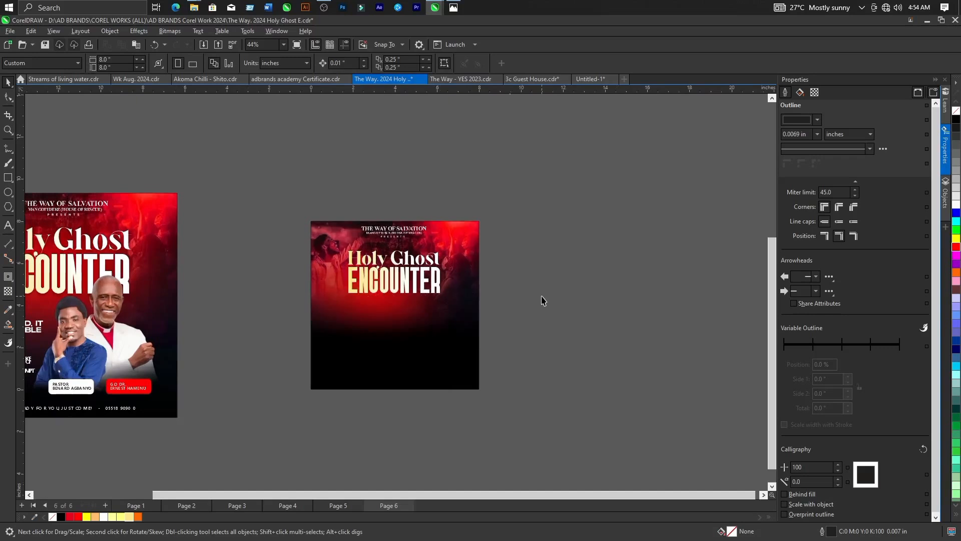
scroll(302, 318, down, 3)
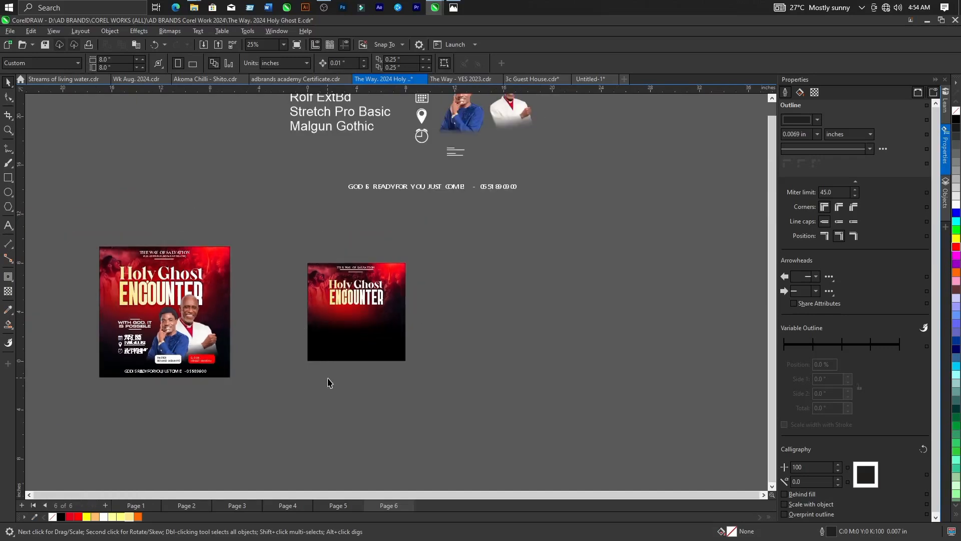
scroll(328, 383, down, 1)
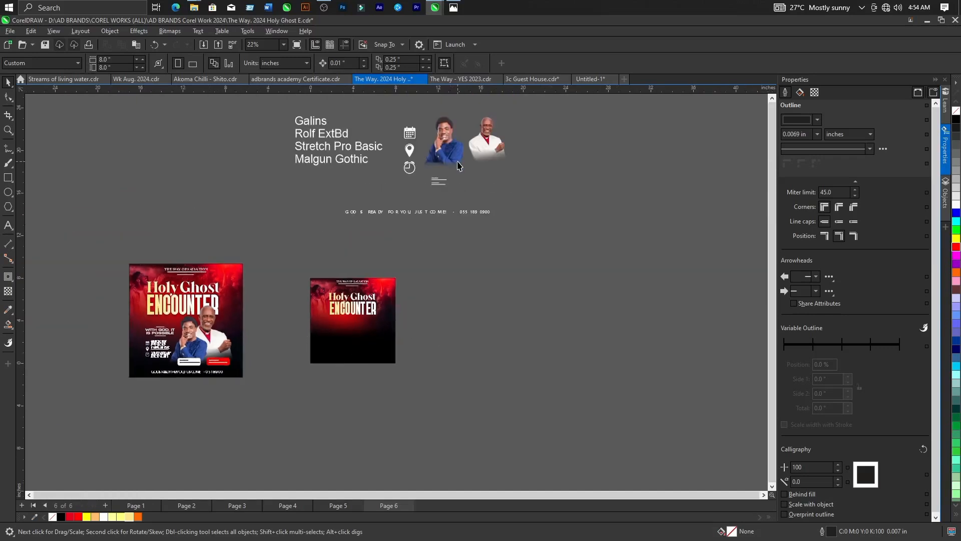
scroll(358, 181, up, 2)
click(528, 142)
drag(528, 141, 382, 398)
drag(479, 135, 357, 396)
scroll(359, 400, up, 5)
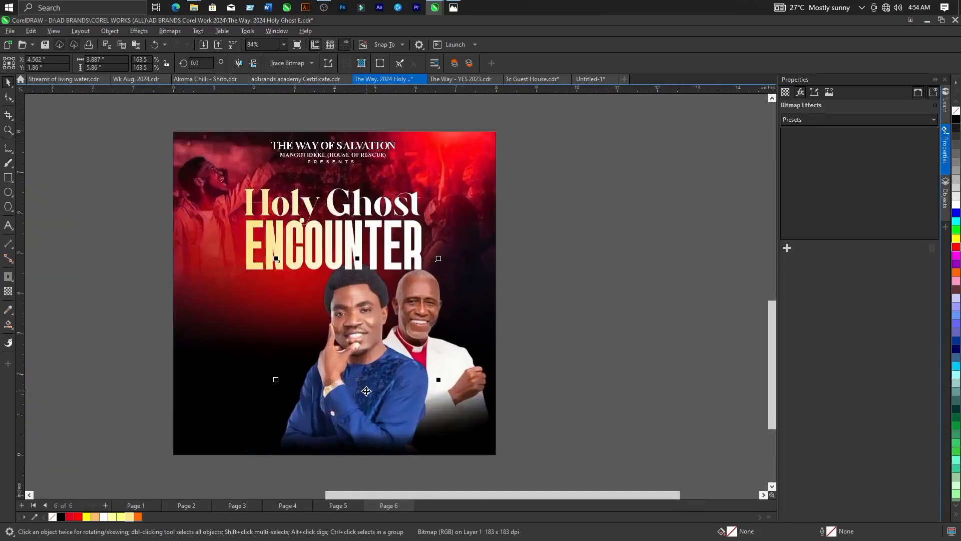
click(474, 392)
drag(474, 392, 473, 376)
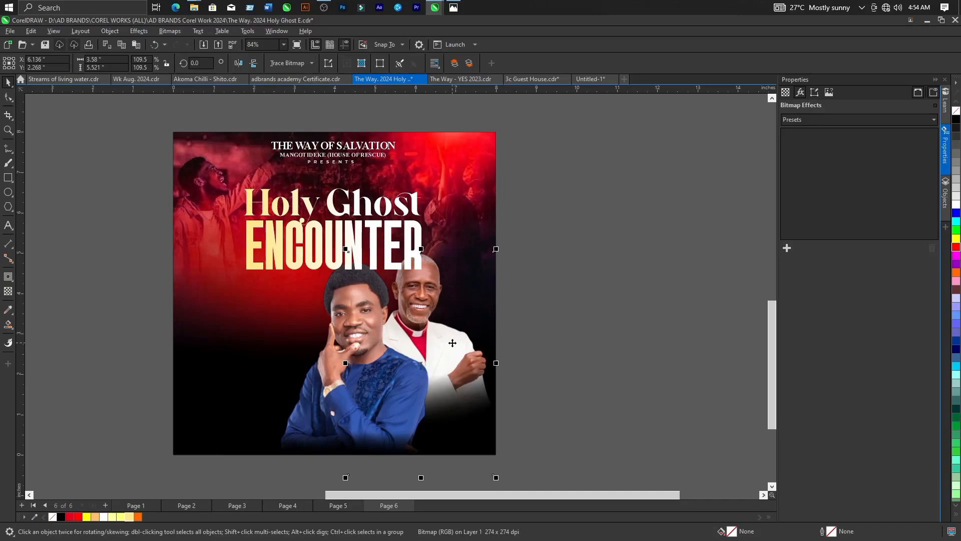
Bring the white-jacketed man's photo to the front of the page, over the title, and place the blue-shirted man's photo in front of it.
click(110, 31)
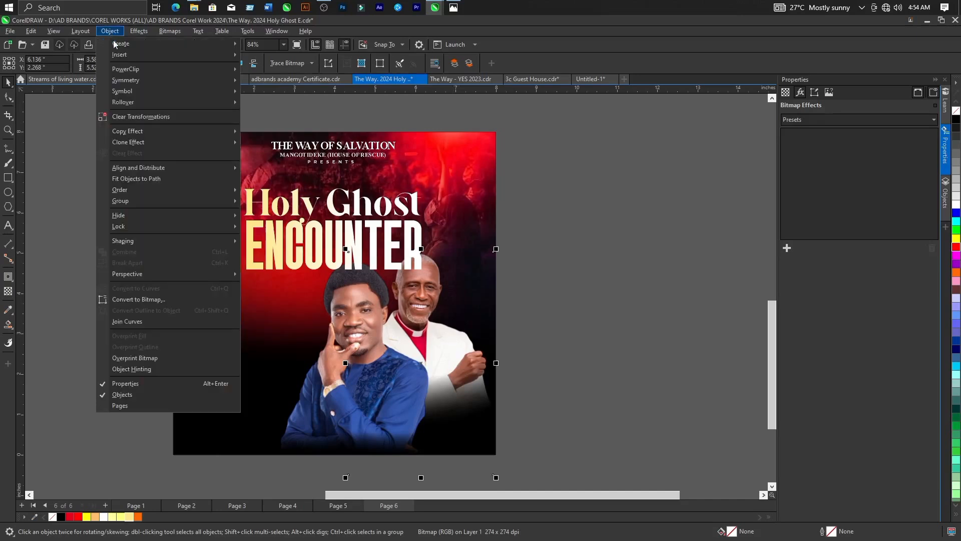
mouse_move(134, 192)
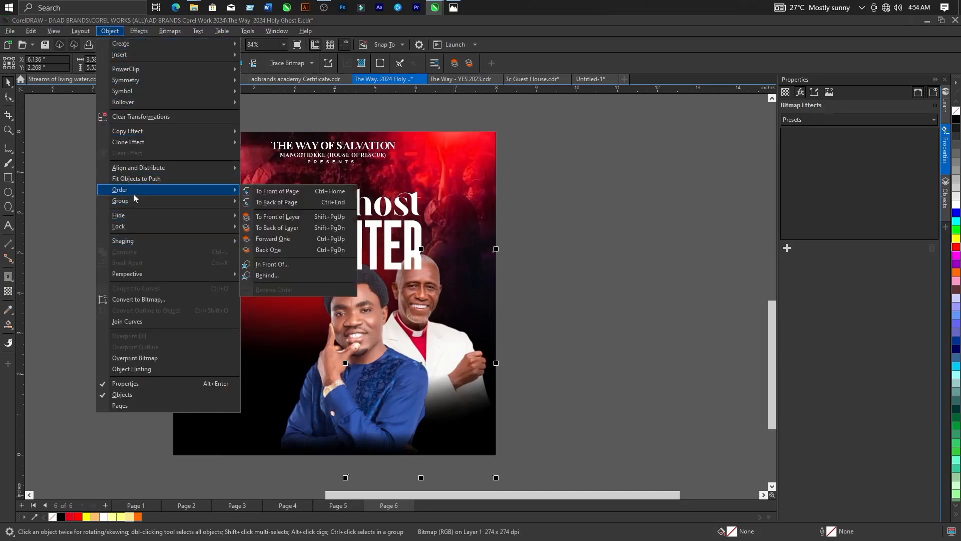
click(274, 192)
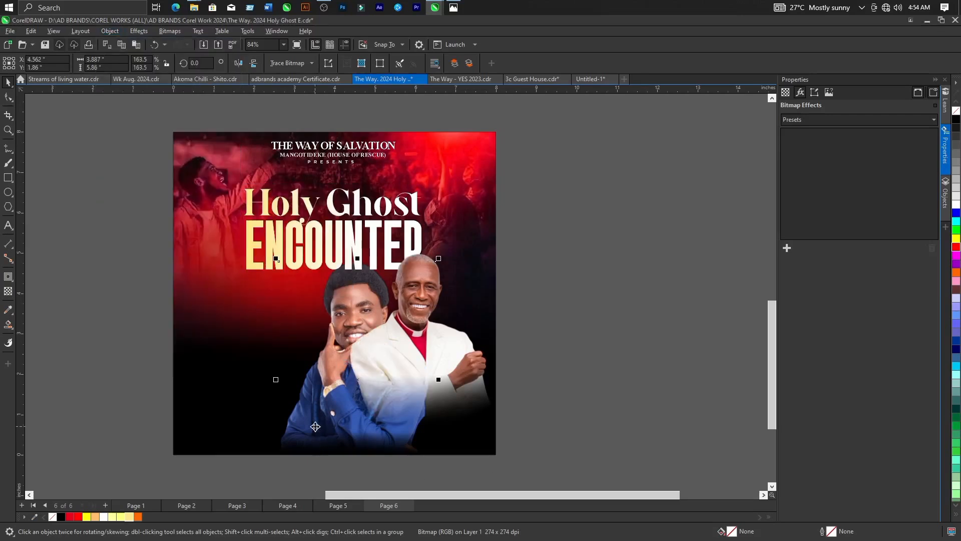
click(108, 33)
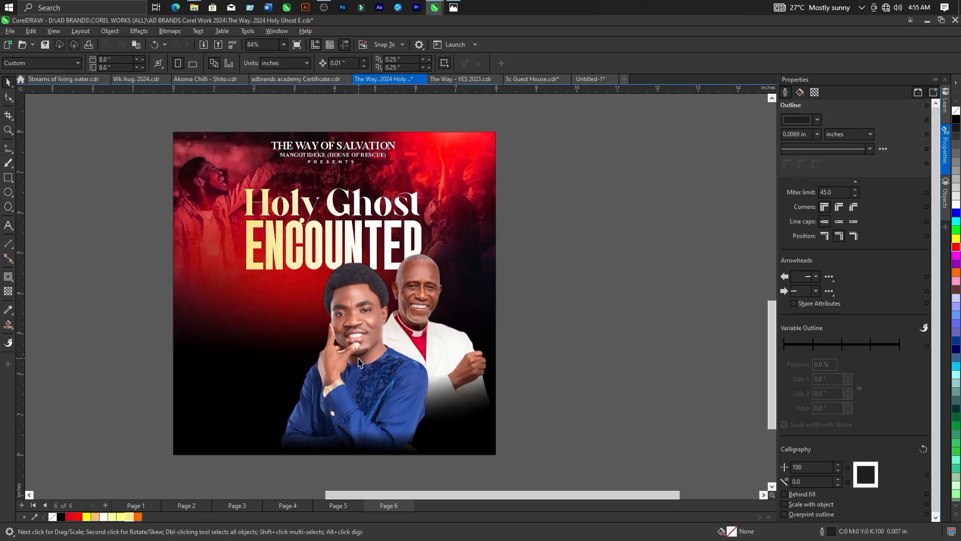
Scale down the blue-shirted man's photo and shift it up and left beside the white-jacketed man.
click(359, 364)
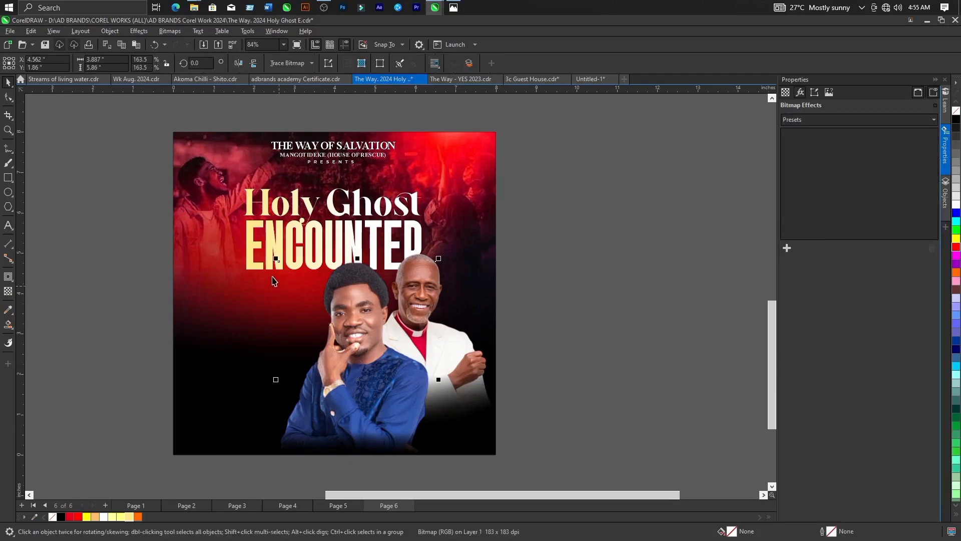
drag(275, 259, 290, 277)
drag(365, 411, 363, 405)
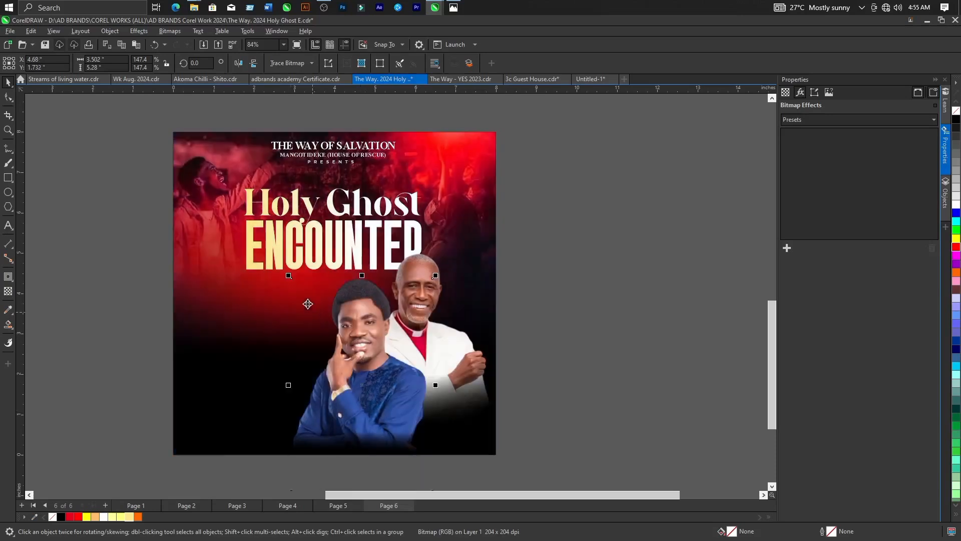
drag(290, 274, 293, 278)
mouse_move(343, 379)
mouse_down()
mouse_move(357, 376)
mouse_move(355, 384)
mouse_up()
Fine-tune the blue-shirted man's photo to about 3.299 inches wide, checking it against the white-jacketed man and the reference flyer.
click(470, 359)
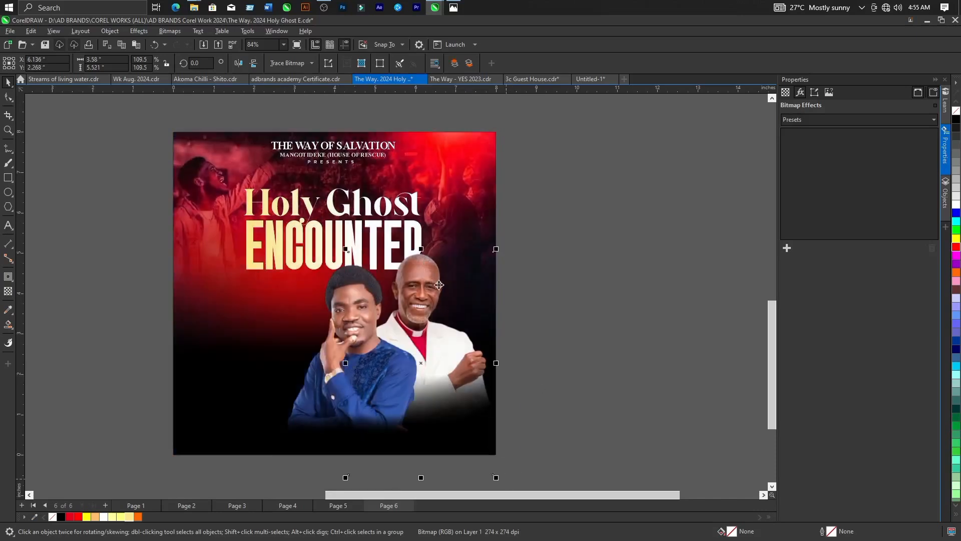
scroll(439, 285, down, 2)
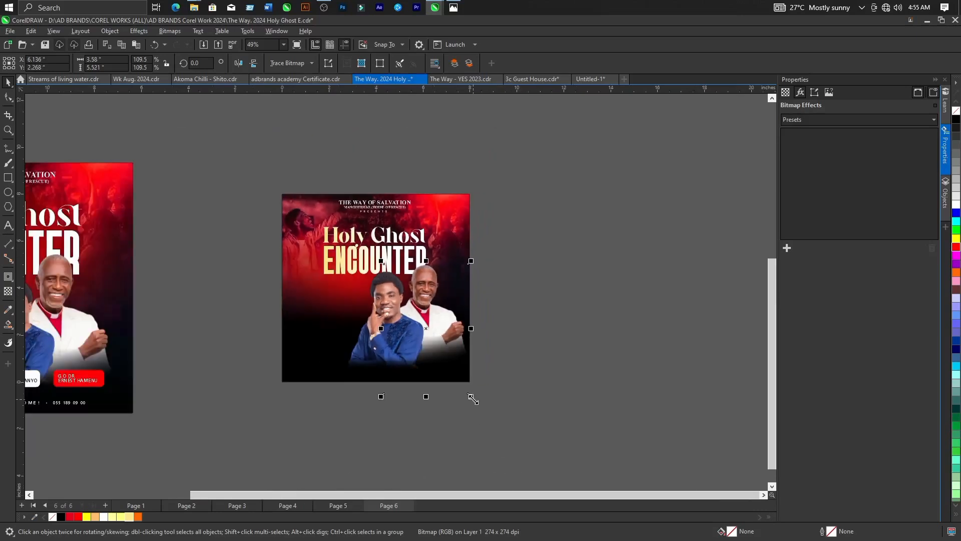
scroll(467, 401, down, 1)
scroll(468, 400, up, 2)
click(398, 328)
drag(348, 281, 350, 285)
scroll(387, 355, up, 1)
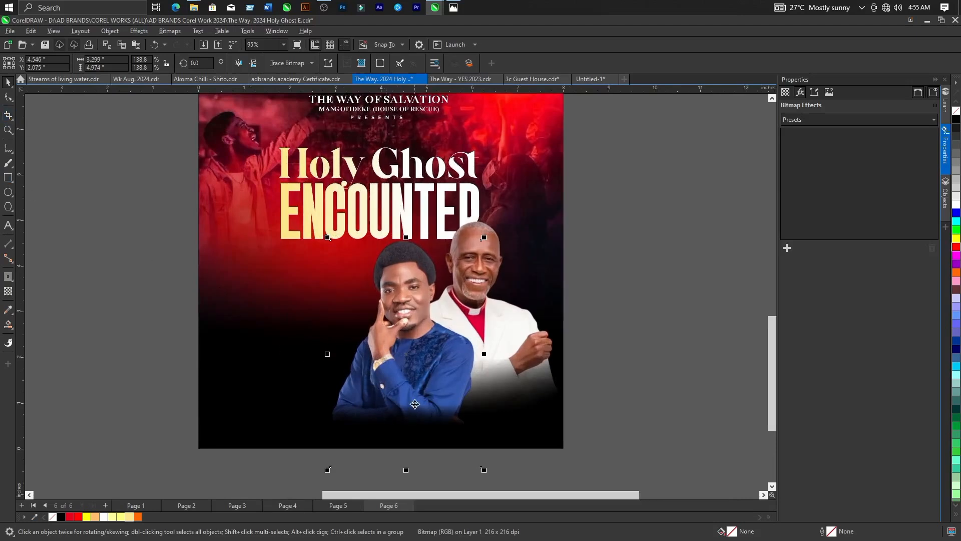
Try a short vertical transparency fade across the lower part of the blue-shirted man's photo.
scroll(422, 418, down, 1)
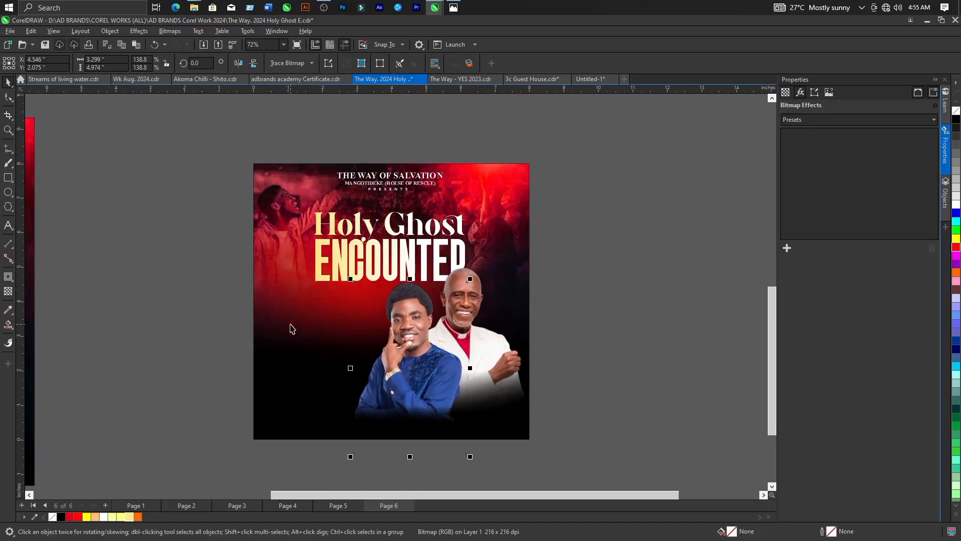
click(7, 292)
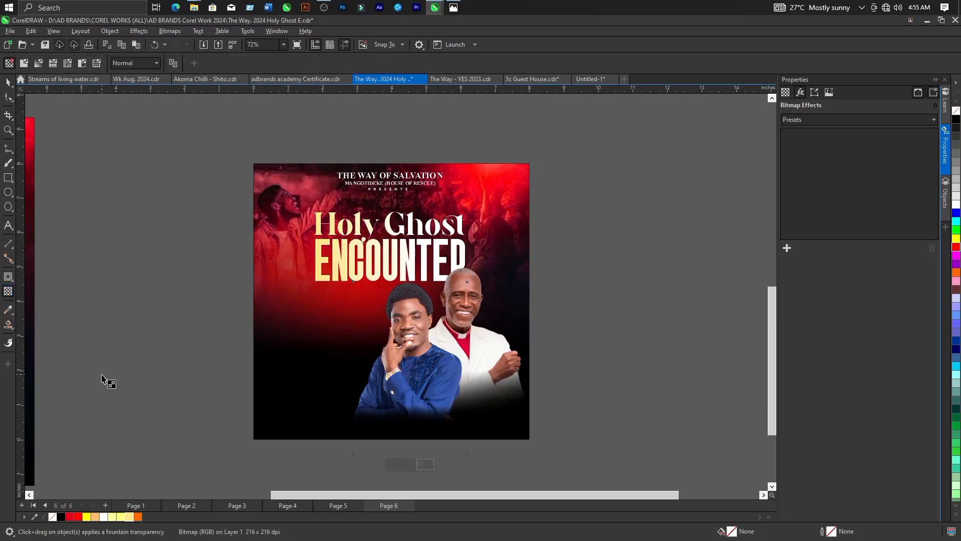
drag(410, 378, 410, 411)
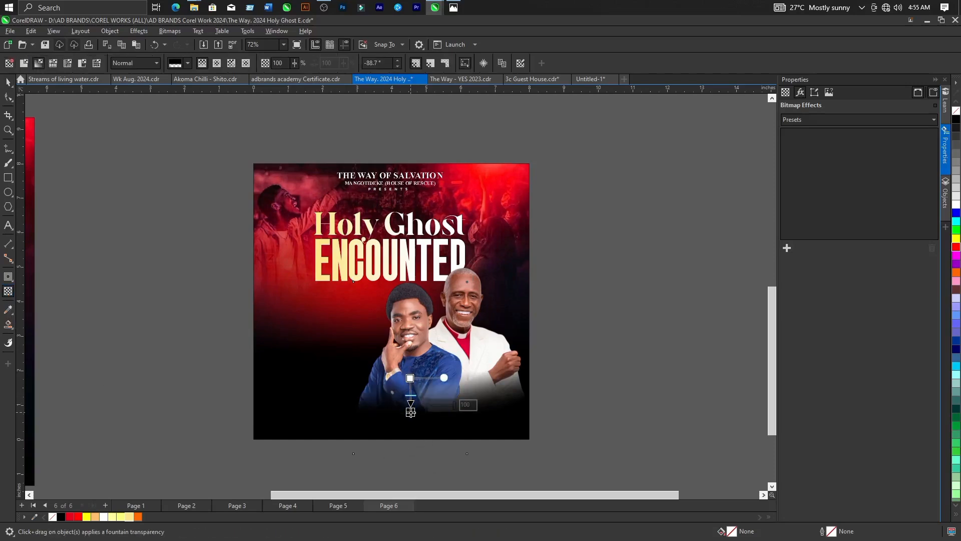
key(ctrl+z)
click(9, 83)
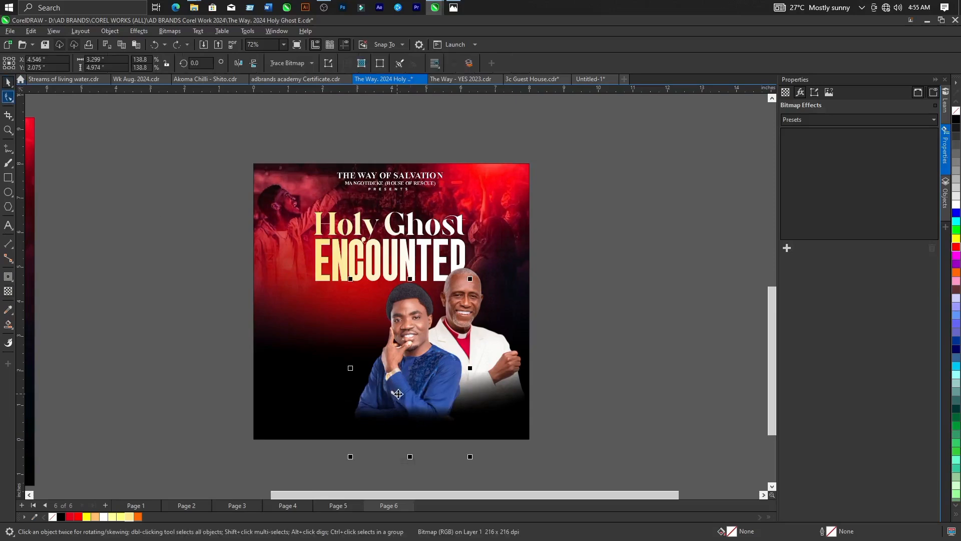
Enlarge the white-jacketed man's photo to about 3.696 inches wide, extending it up and left over the title.
scroll(399, 394, down, 2)
click(525, 388)
scroll(429, 376, up, 2)
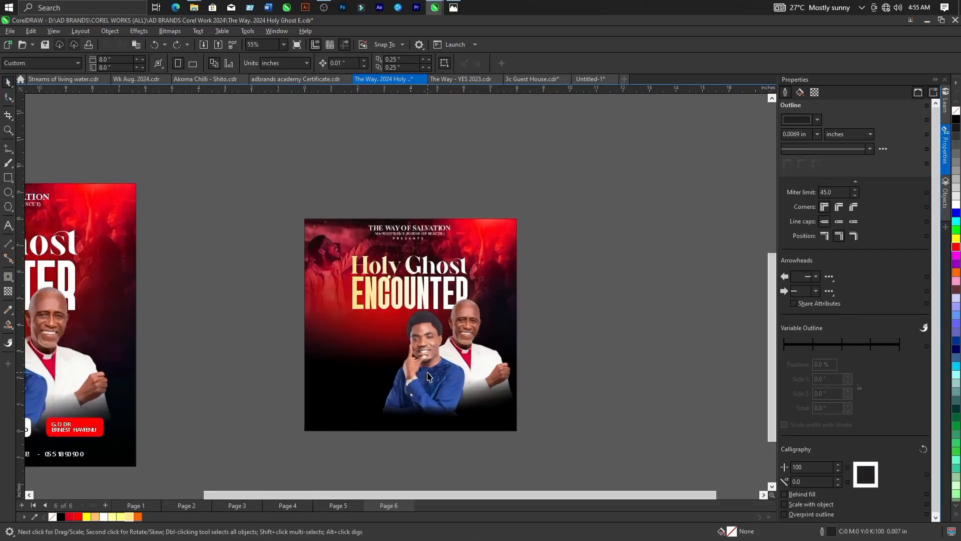
click(476, 327)
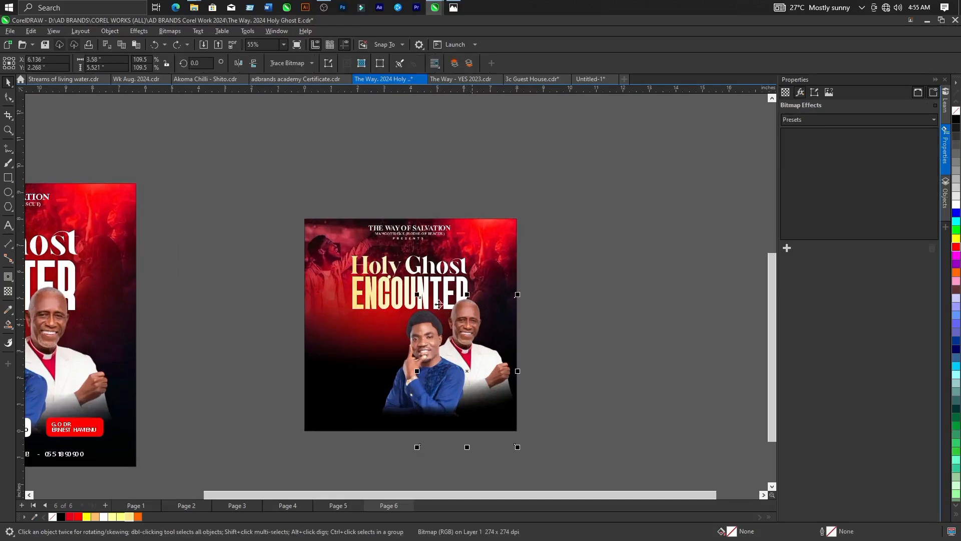
scroll(476, 327, up, 1)
click(476, 344)
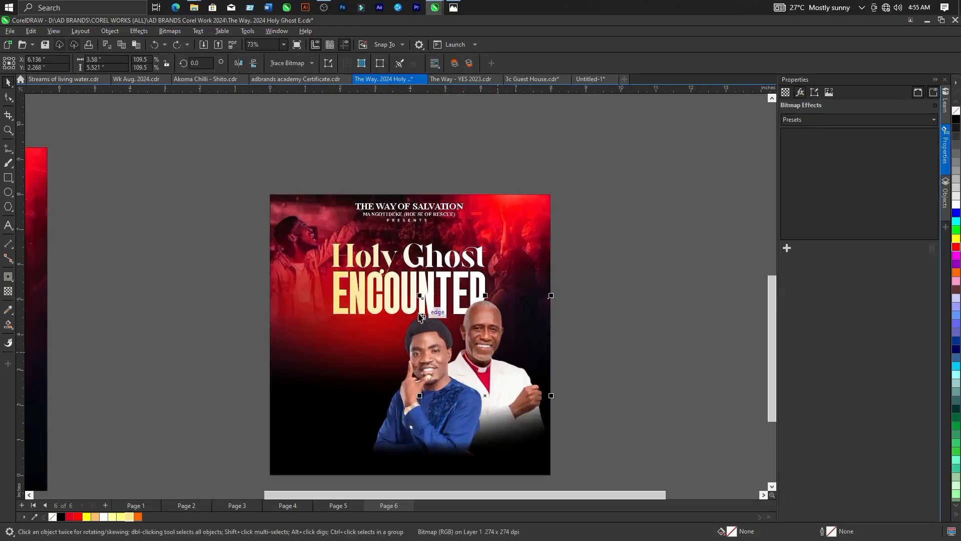
click(420, 295)
drag(418, 295, 411, 288)
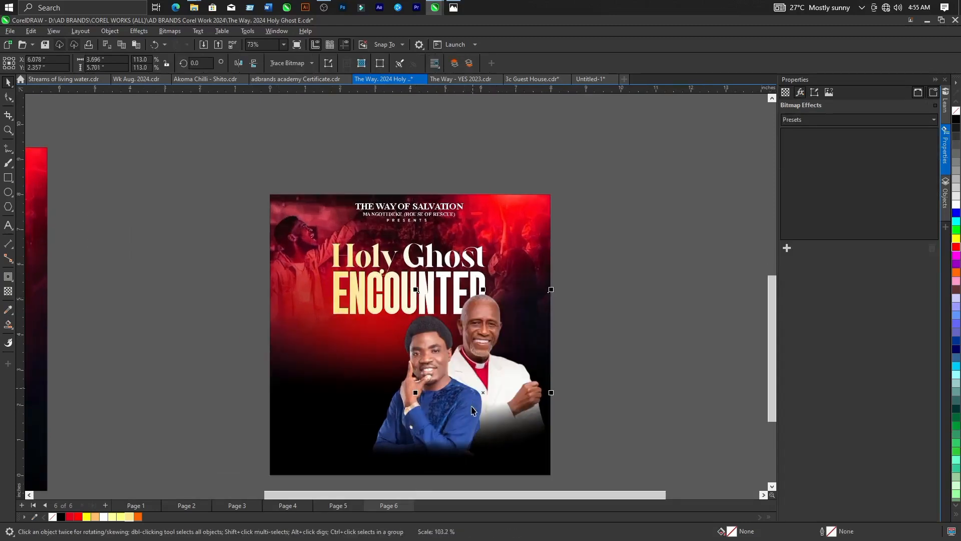
Compare the pastors' arrangement with the reference flyer and examine its theme and event-detail text.
scroll(471, 400, down, 2)
click(531, 448)
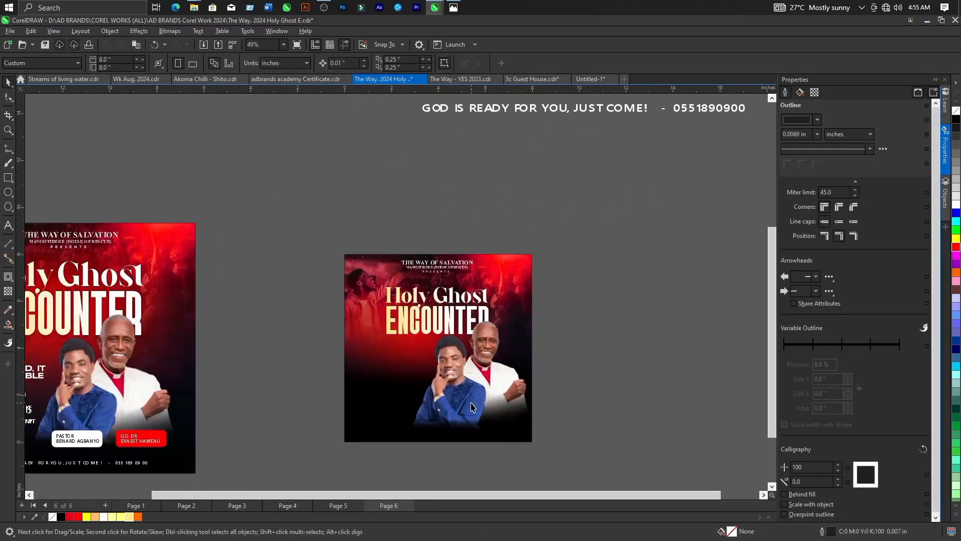
click(467, 413)
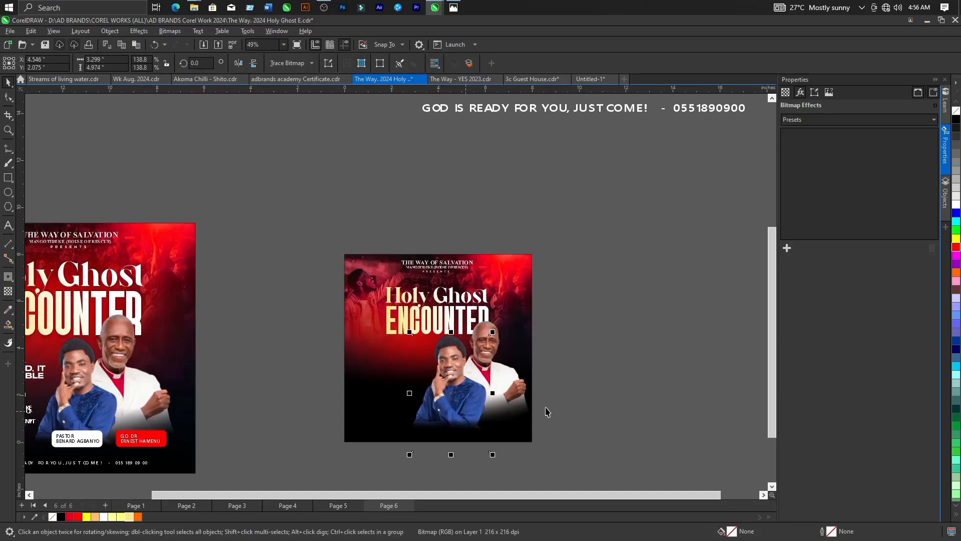
click(554, 391)
scroll(505, 388, down, 1)
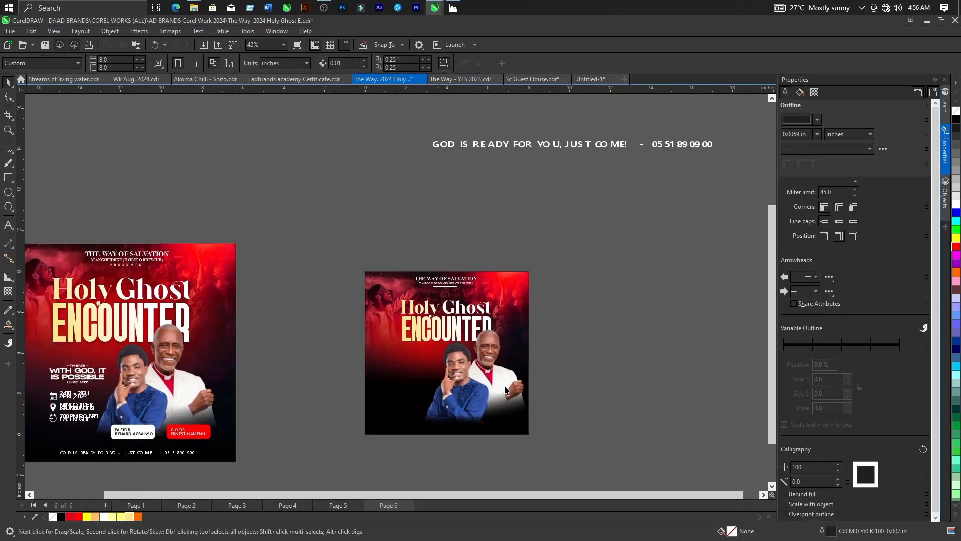
scroll(505, 390, down, 1)
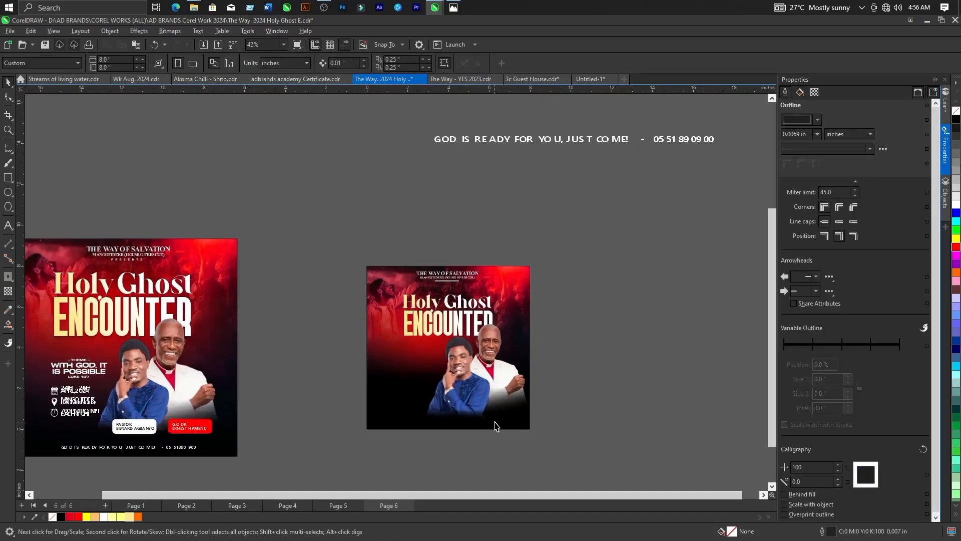
scroll(127, 374, up, 4)
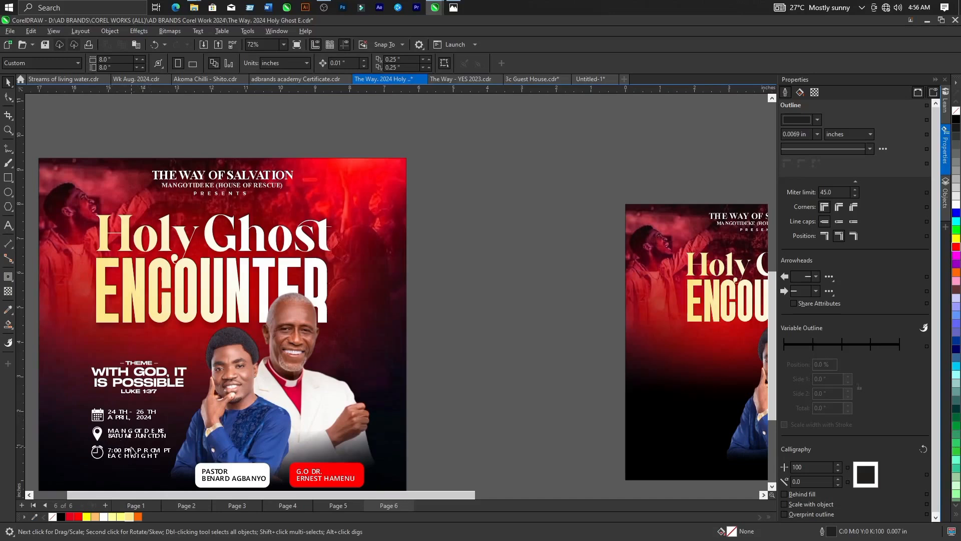
scroll(102, 426, down, 2)
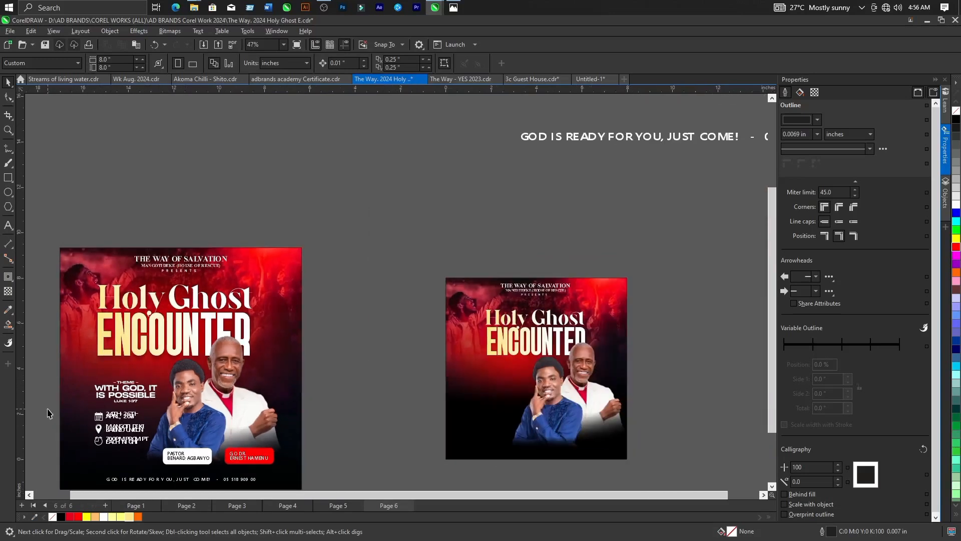
scroll(48, 414, down, 1)
Add the text "THEME" beneath the title on the new flyer and fill it white.
click(8, 226)
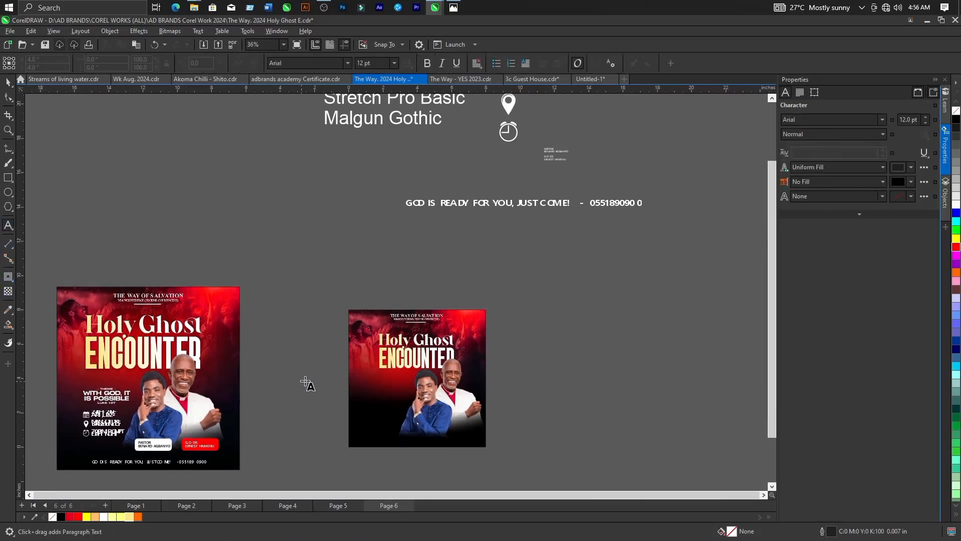
scroll(304, 382, up, 2)
click(415, 375)
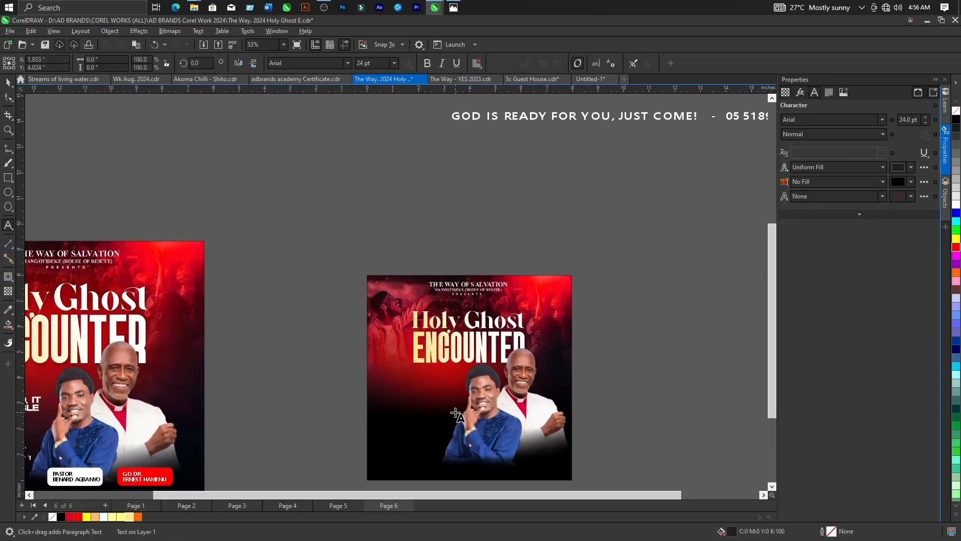
text(THEME)
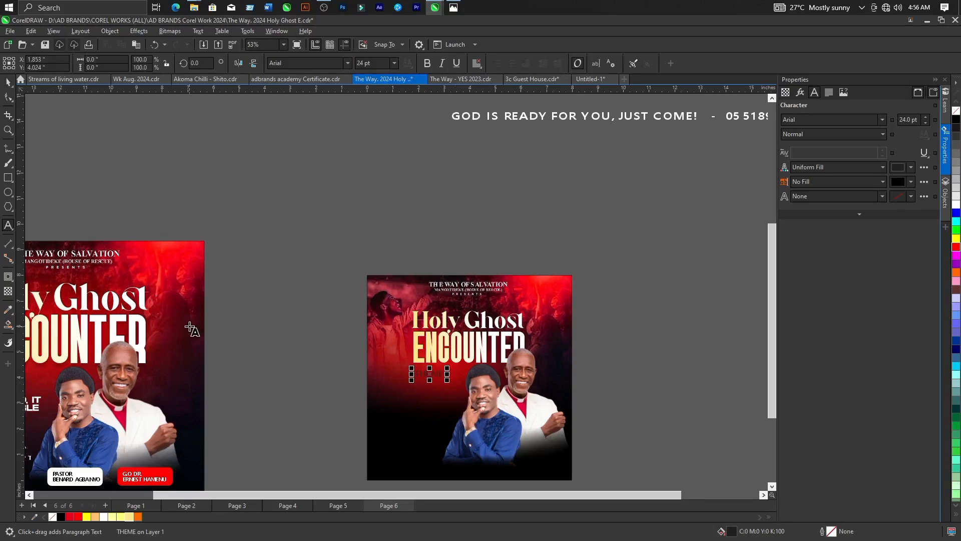
key(ctrl+space)
click(106, 520)
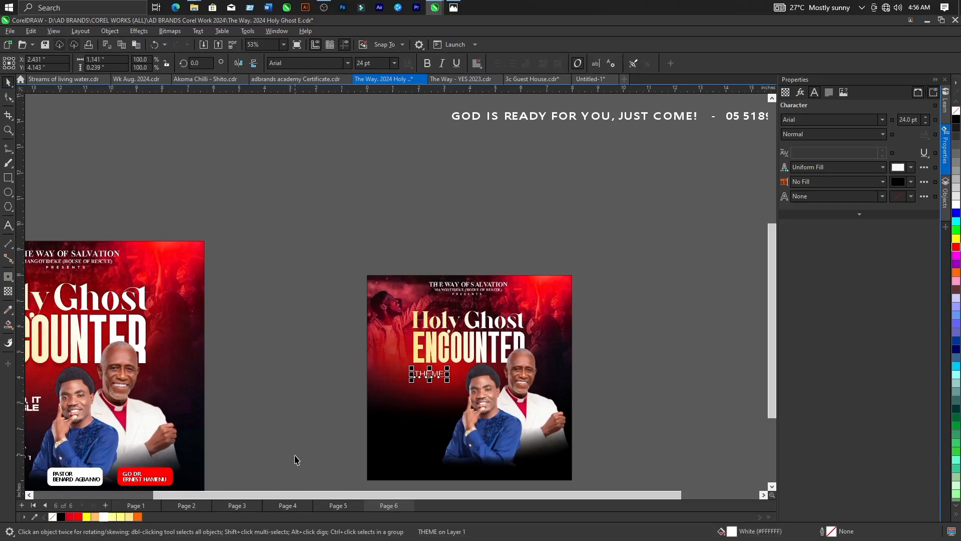
Check the font list beside the pages and set the THEME text's font to Stretch Pro Basic.
scroll(354, 422, down, 2)
scroll(368, 189, up, 3)
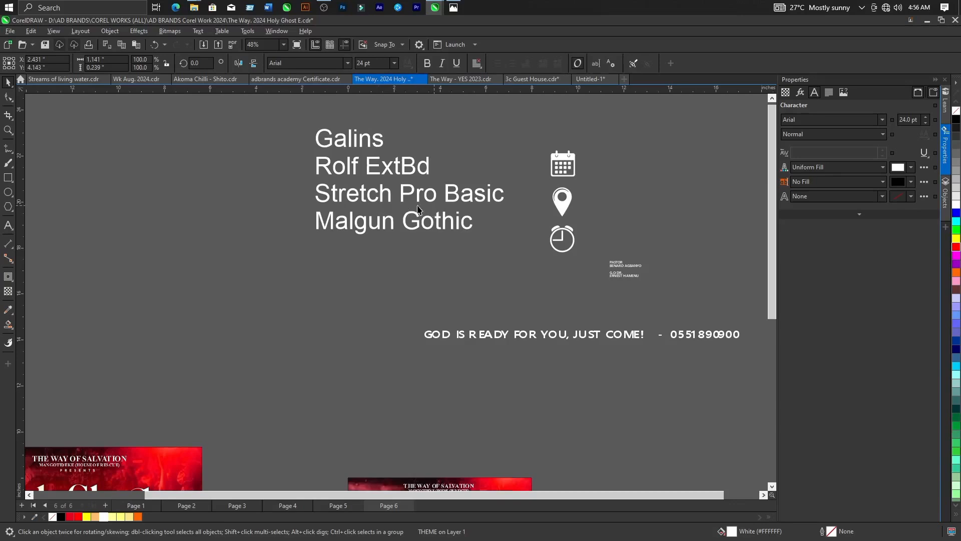
scroll(419, 210, down, 1)
scroll(404, 400, up, 4)
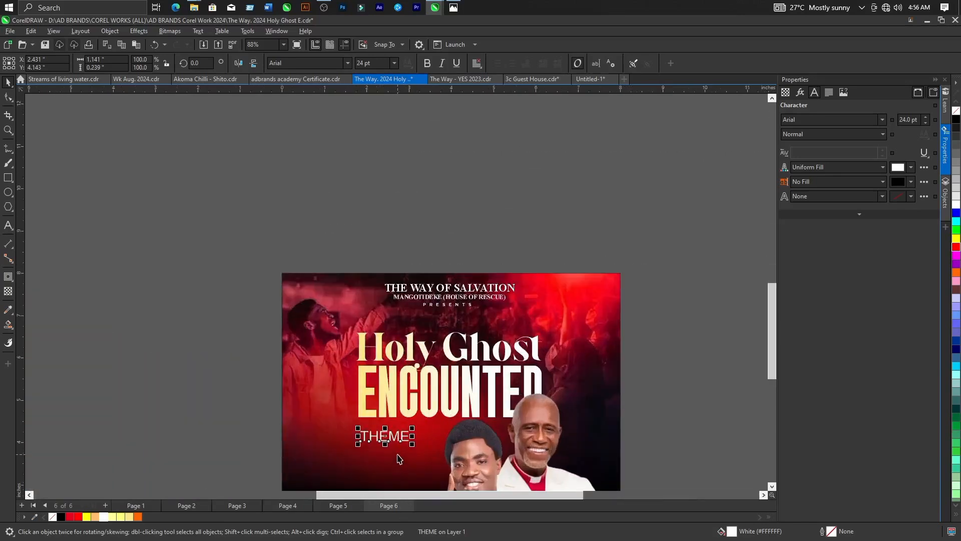
scroll(399, 458, up, 2)
click(308, 64)
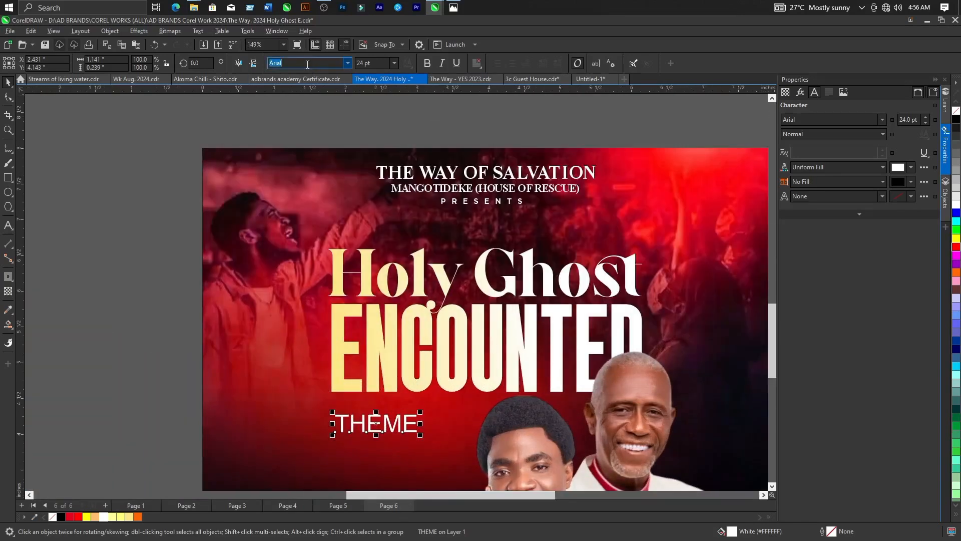
text(stretch Pro)
click(343, 63)
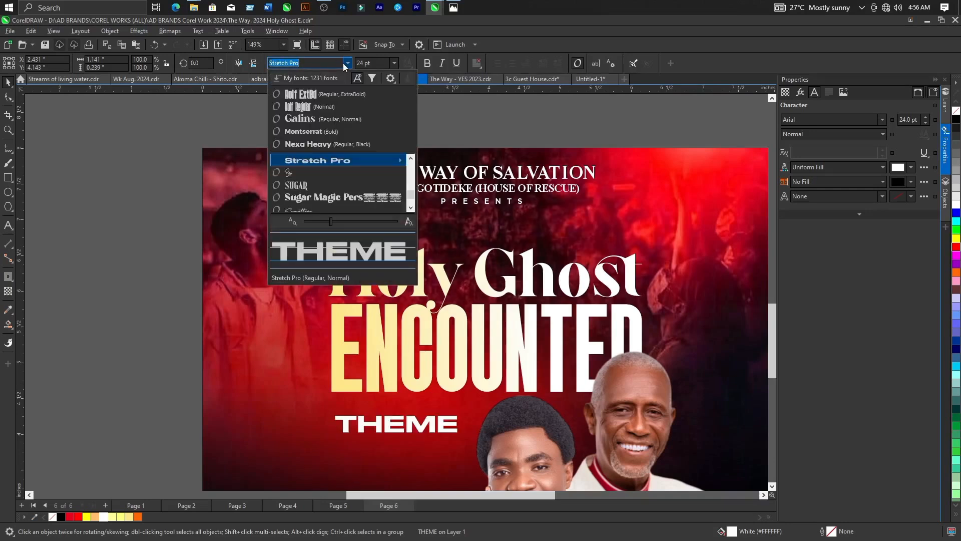
click(335, 160)
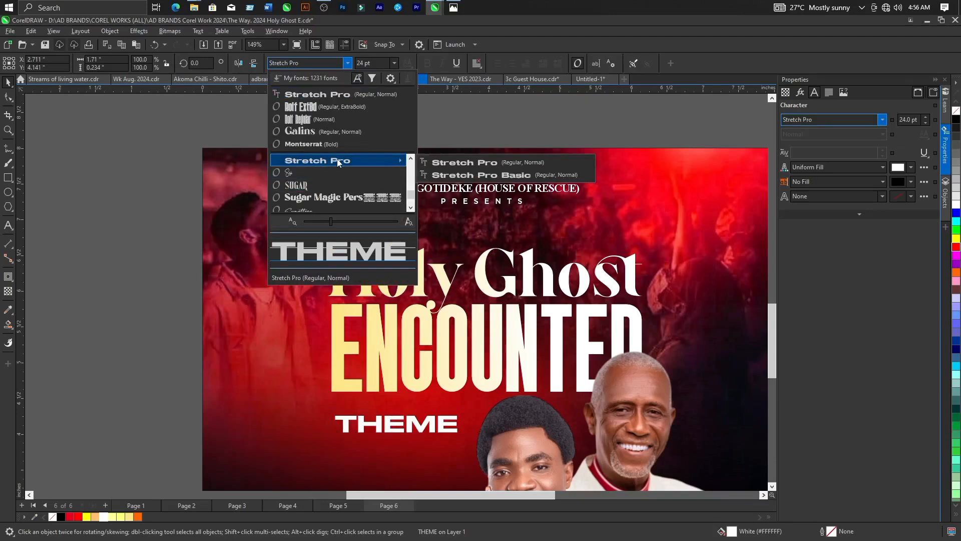
click(481, 176)
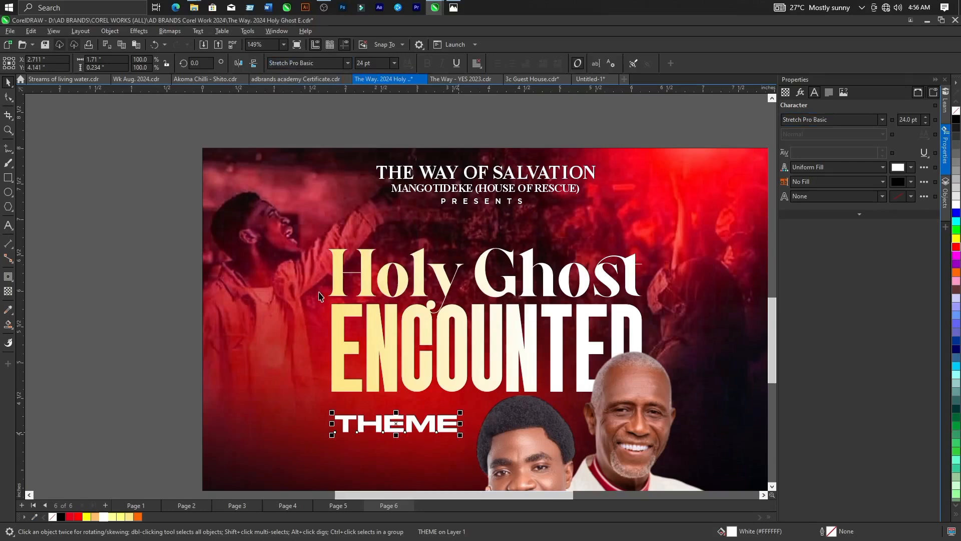
Scale the THEME text down to about 16.16 pt beneath the title, comparing it with the reference flyer.
scroll(320, 296, down, 3)
drag(399, 370, 377, 374)
scroll(377, 375, down, 1)
scroll(377, 379, down, 3)
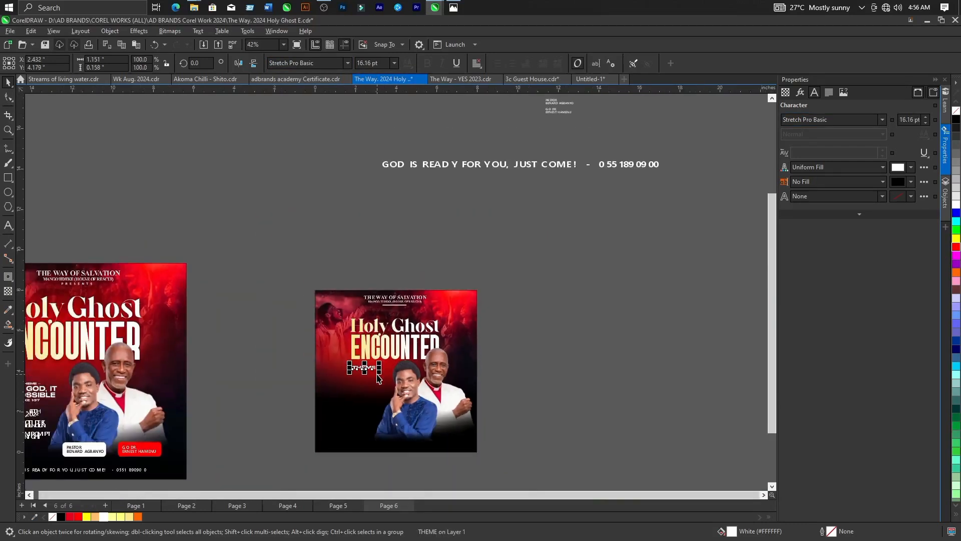
scroll(340, 379, up, 1)
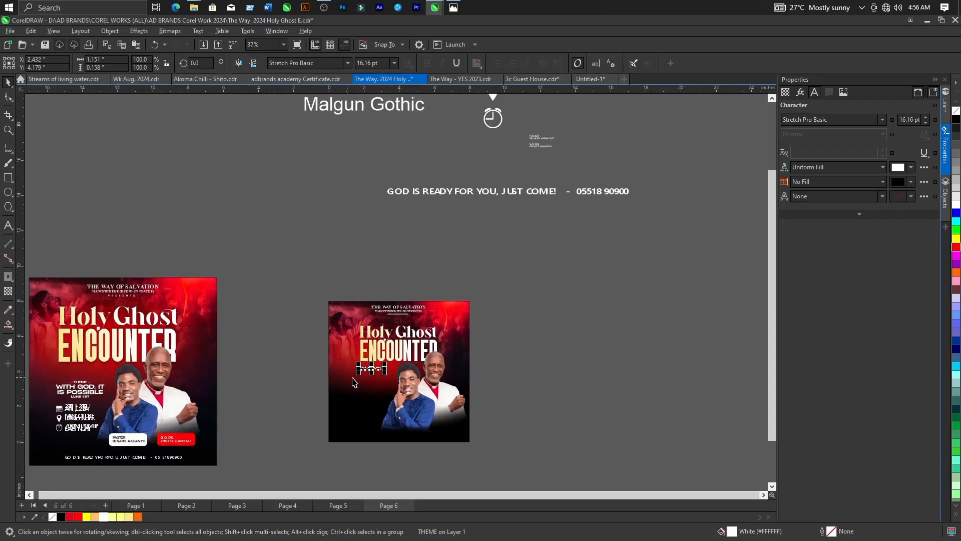
scroll(361, 377, up, 1)
scroll(381, 376, down, 1)
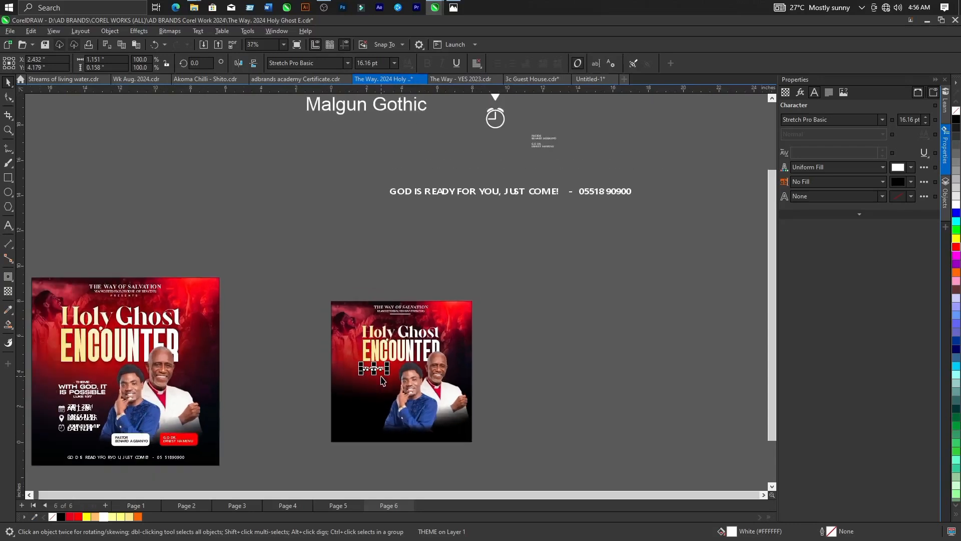
scroll(410, 385, down, 1)
scroll(430, 371, up, 1)
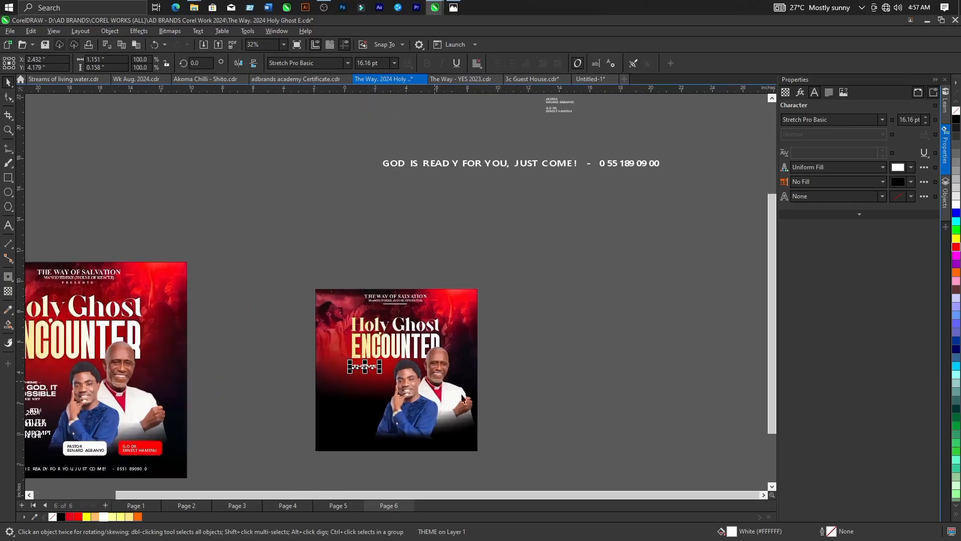
Shrink the THEME text to about 9 pt, 0.642 inches wide, and position it lower beneath the title's left end.
scroll(400, 336, up, 5)
click(345, 331)
drag(237, 289, 482, 381)
click(339, 380)
scroll(346, 381, up, 2)
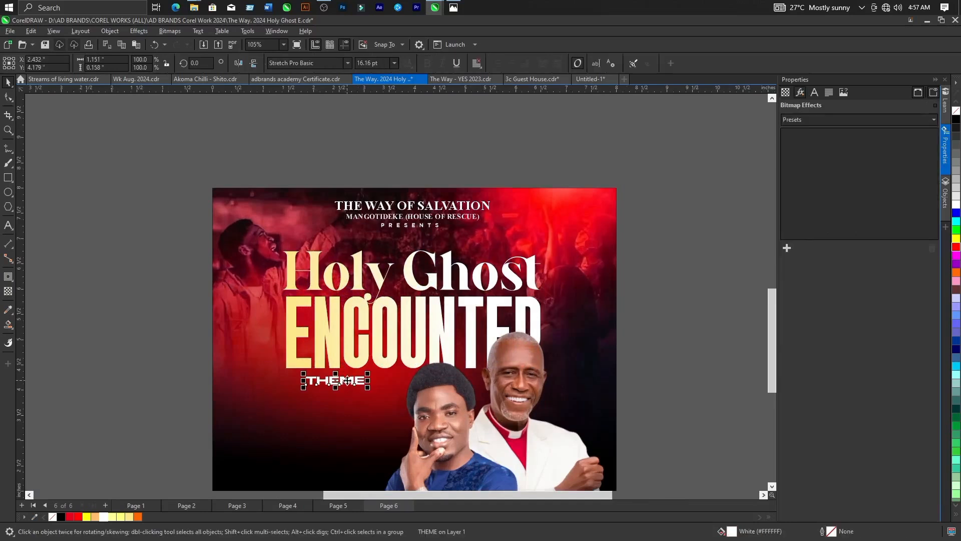
scroll(327, 389, down, 3)
scroll(403, 368, up, 3)
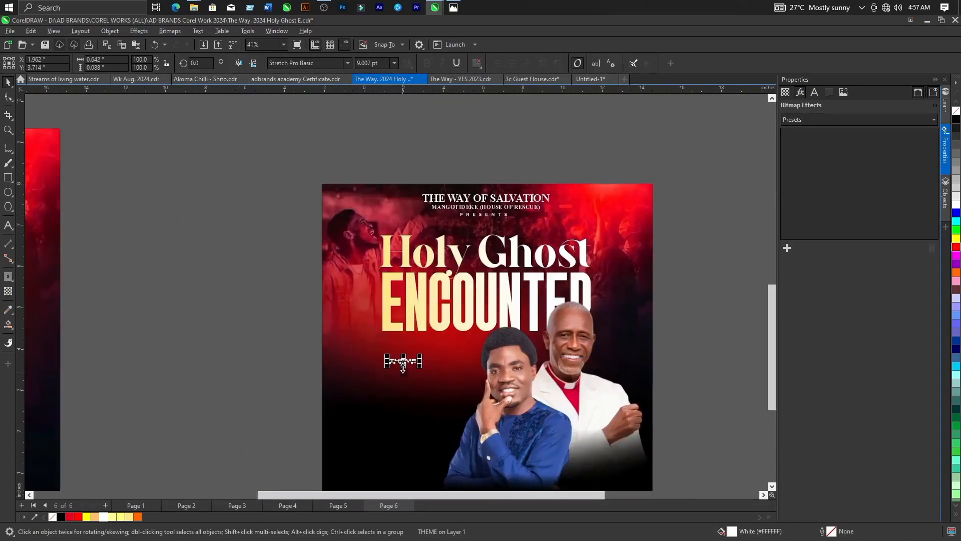
scroll(403, 368, up, 8)
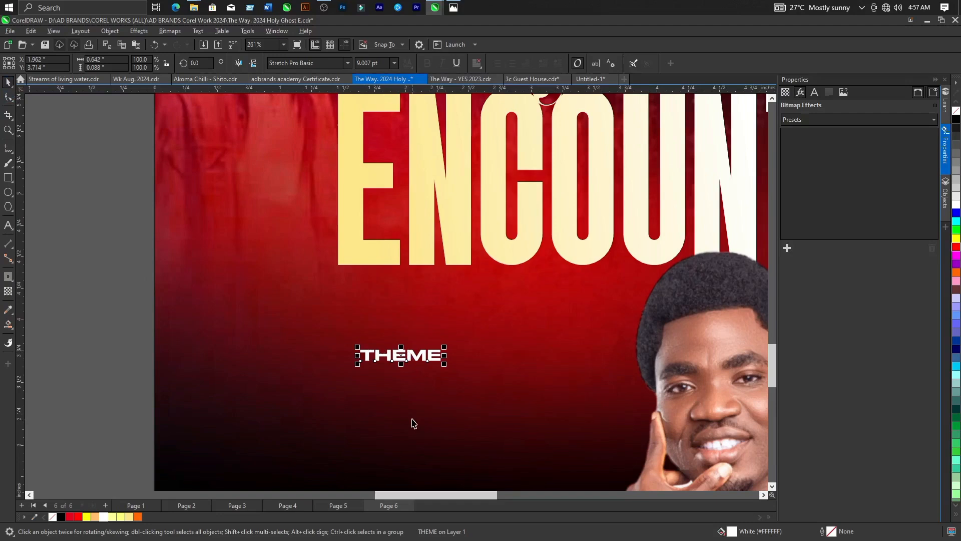
Duplicate the THEME text directly beneath the original and check the theme wording on the reference flyer.
drag(401, 358, 402, 391)
right_click(402, 391)
scroll(408, 395, down, 1)
scroll(400, 393, down, 4)
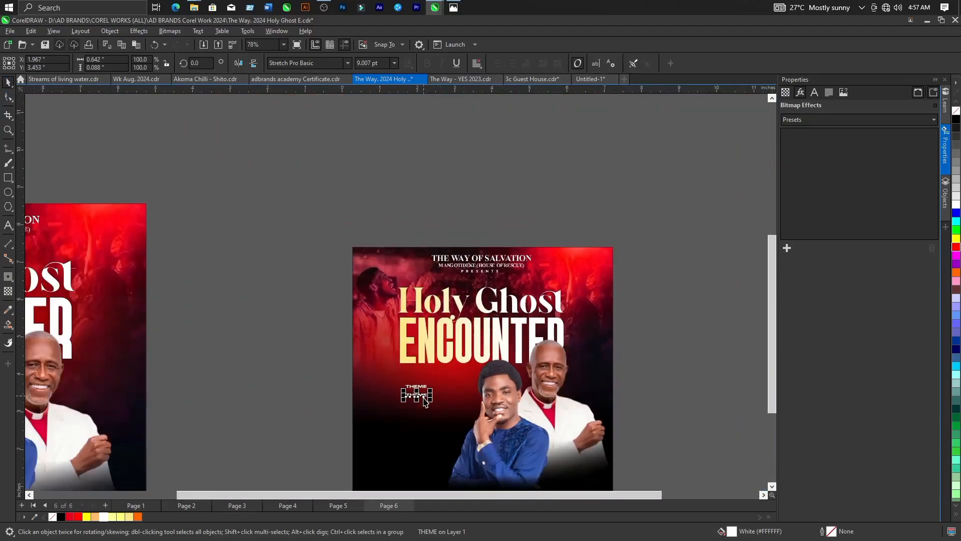
scroll(118, 407, up, 3)
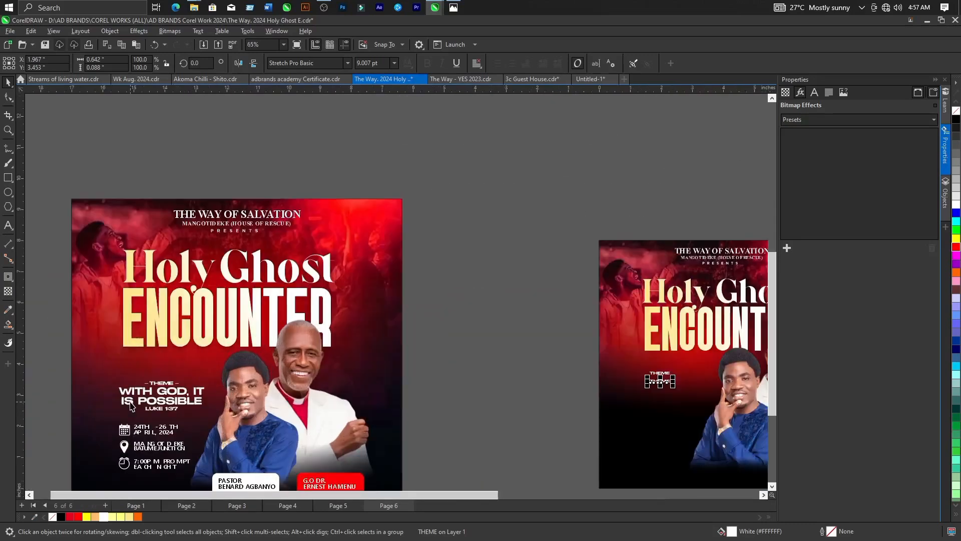
scroll(86, 383, down, 3)
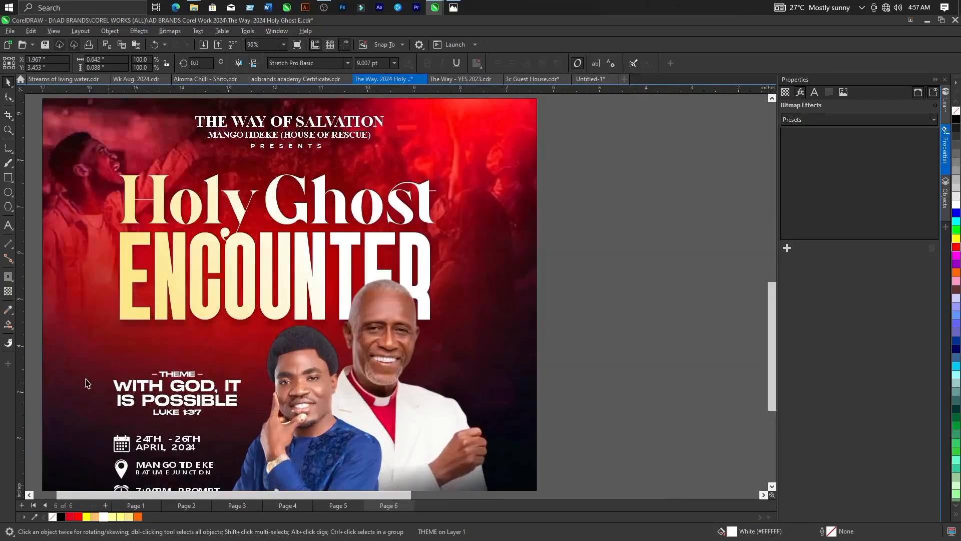
scroll(448, 356, up, 5)
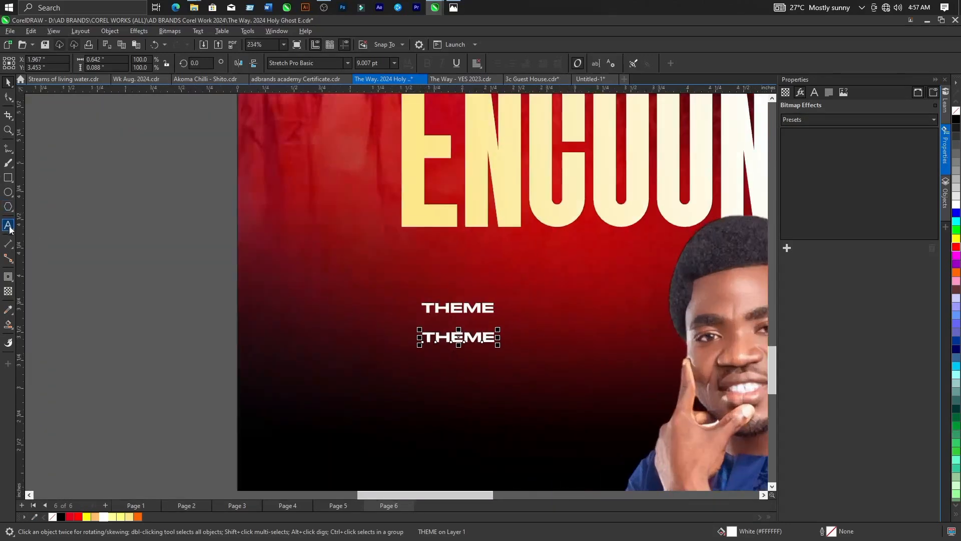
Replace the duplicated THEME text with "WITH GOD, IT" and "IS POSSIBLE" on two lines.
click(9, 226)
scroll(503, 330, up, 2)
drag(477, 346, 367, 353)
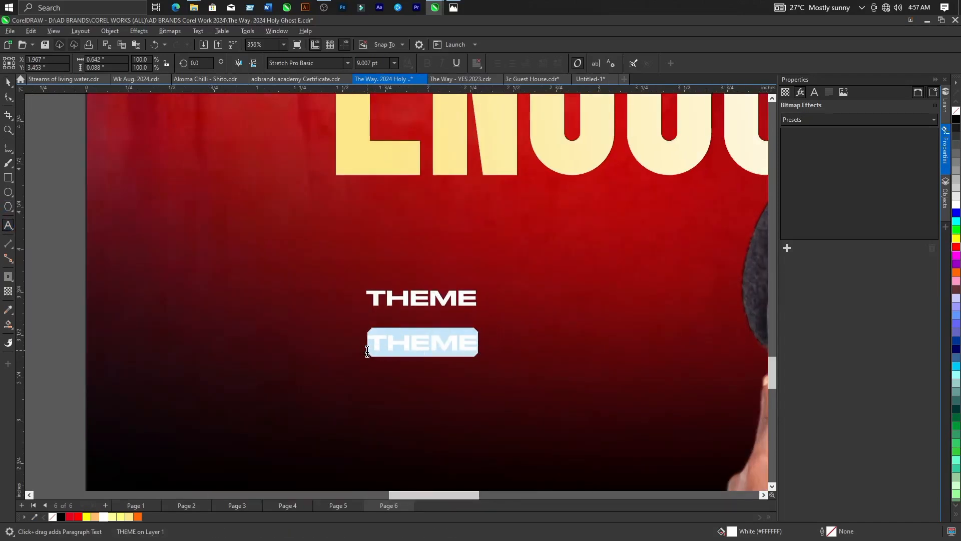
text(WITH G)
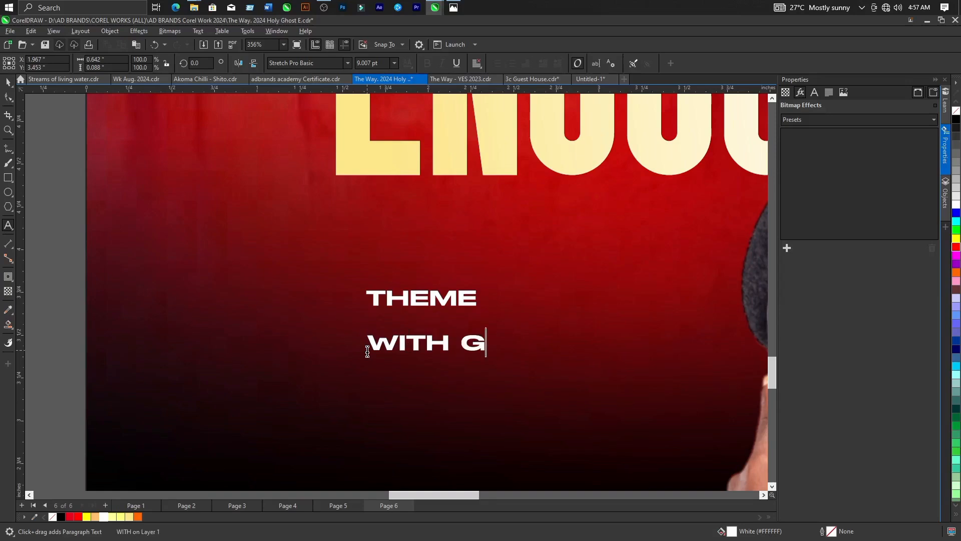
text(OD)
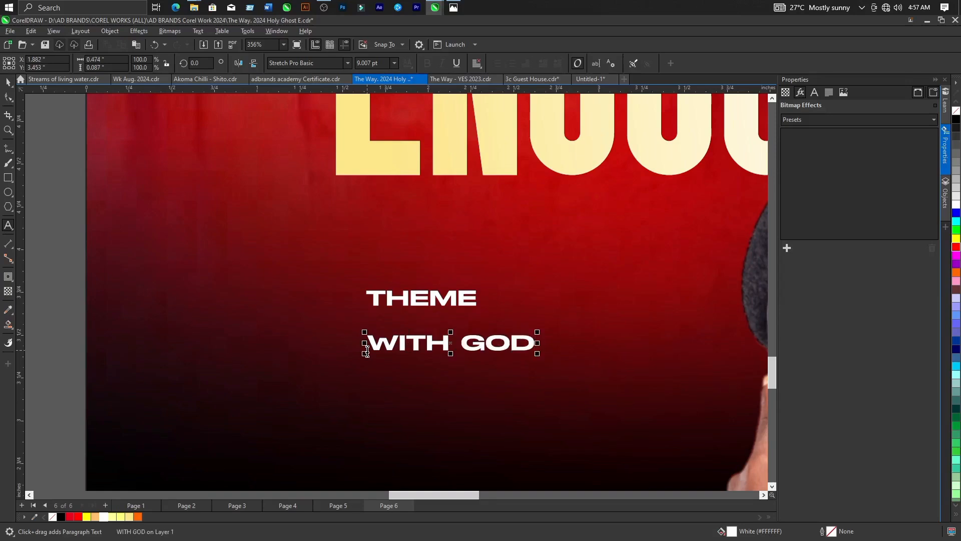
text(, IT)
key(Return)
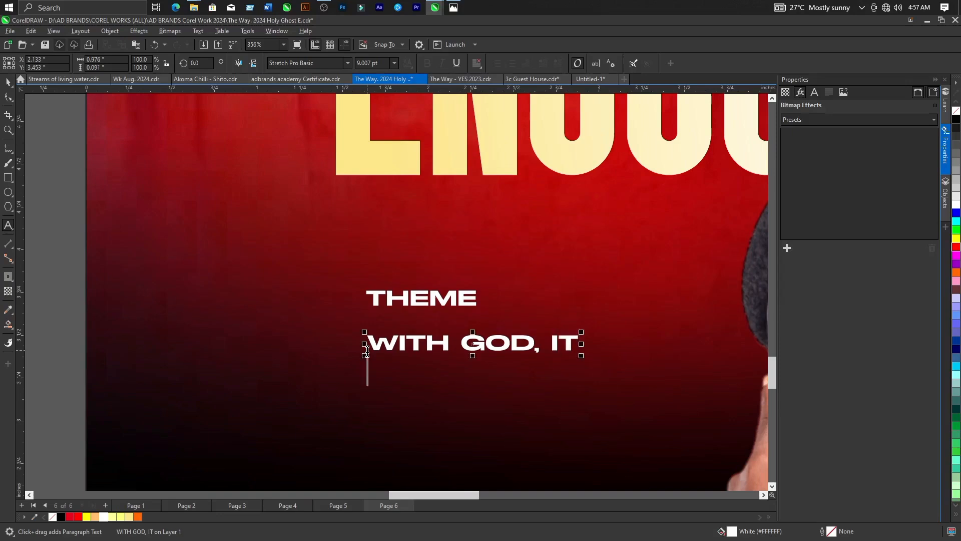
text(IS POSSIBLE)
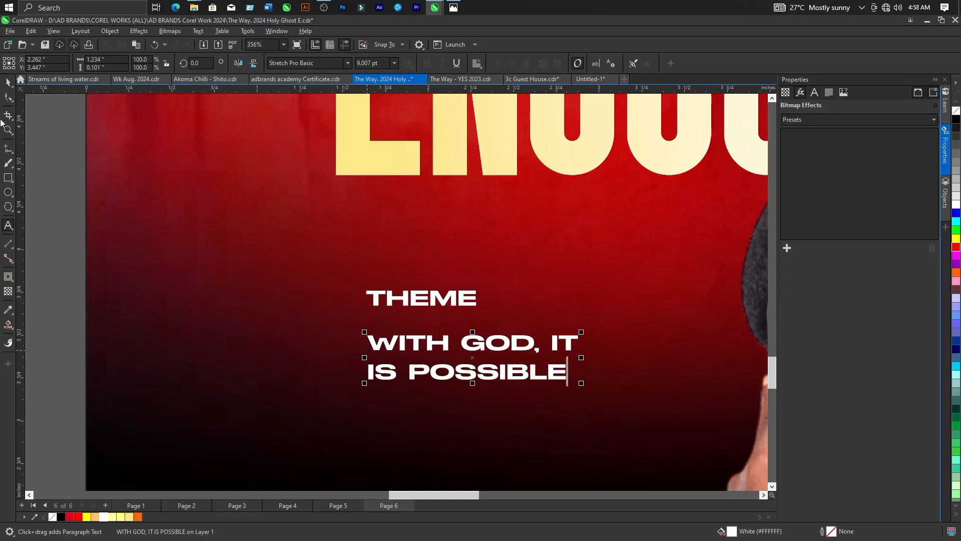
click(8, 83)
Tighten the line spacing of the "WITH GOD, IT IS POSSIBLE" text to match the reference flyer.
scroll(468, 328, down, 4)
scroll(468, 328, down, 3)
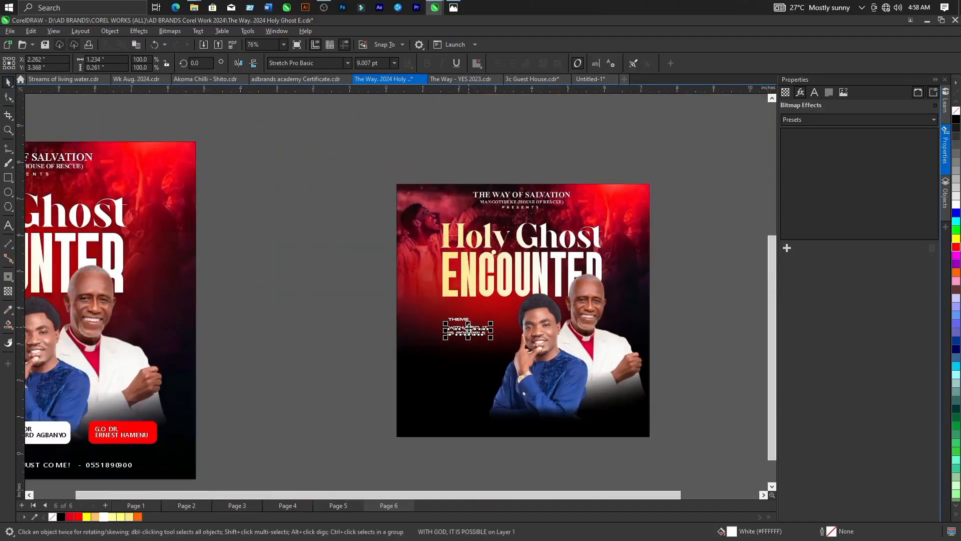
scroll(100, 338, up, 2)
scroll(101, 341, down, 4)
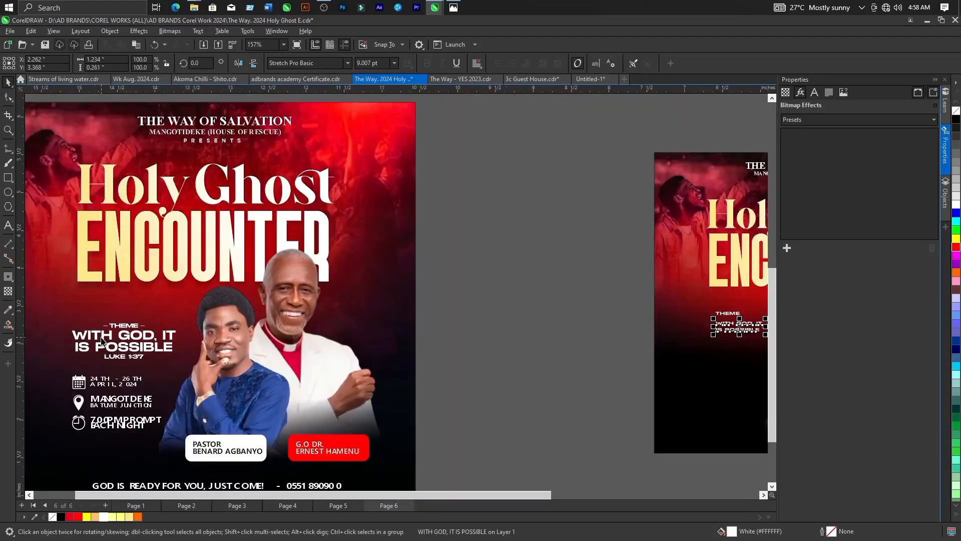
scroll(454, 330, up, 5)
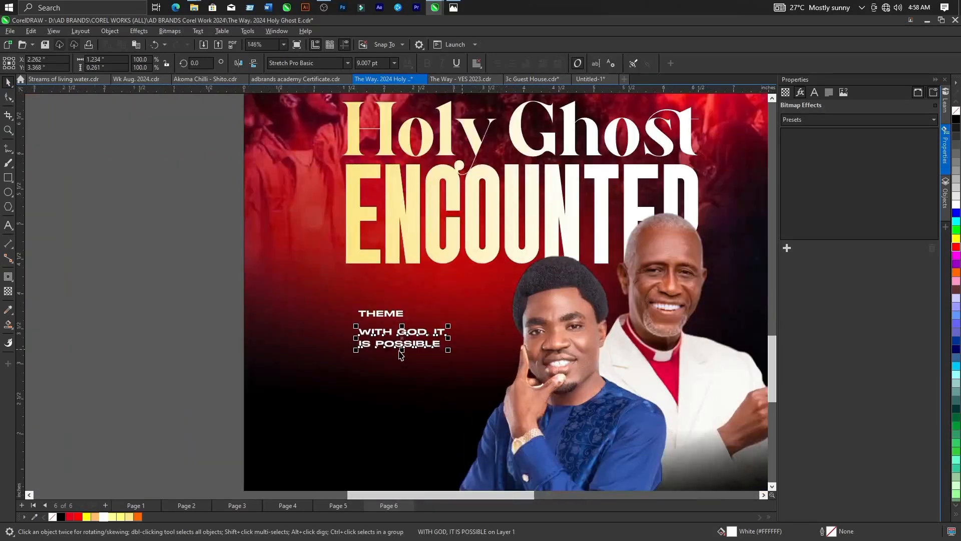
click(8, 98)
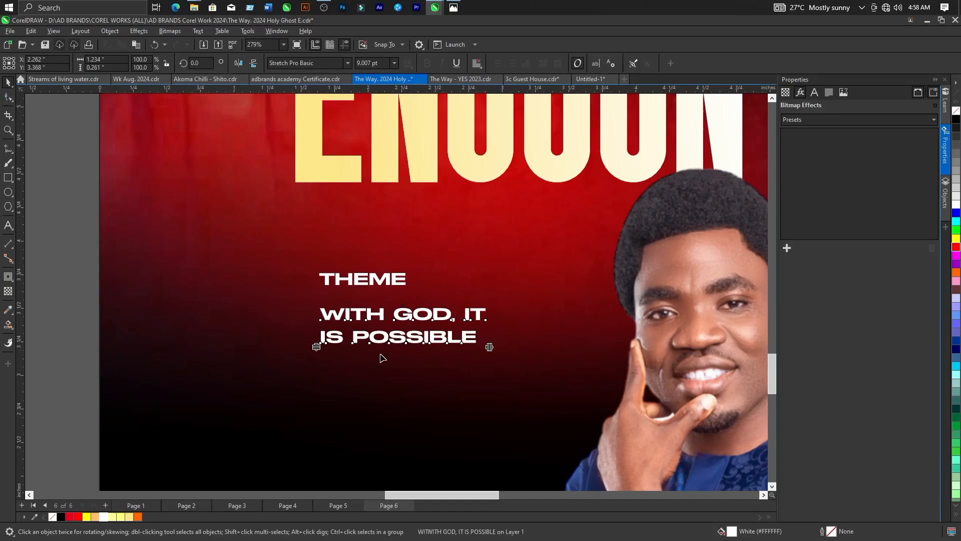
scroll(382, 358, up, 2)
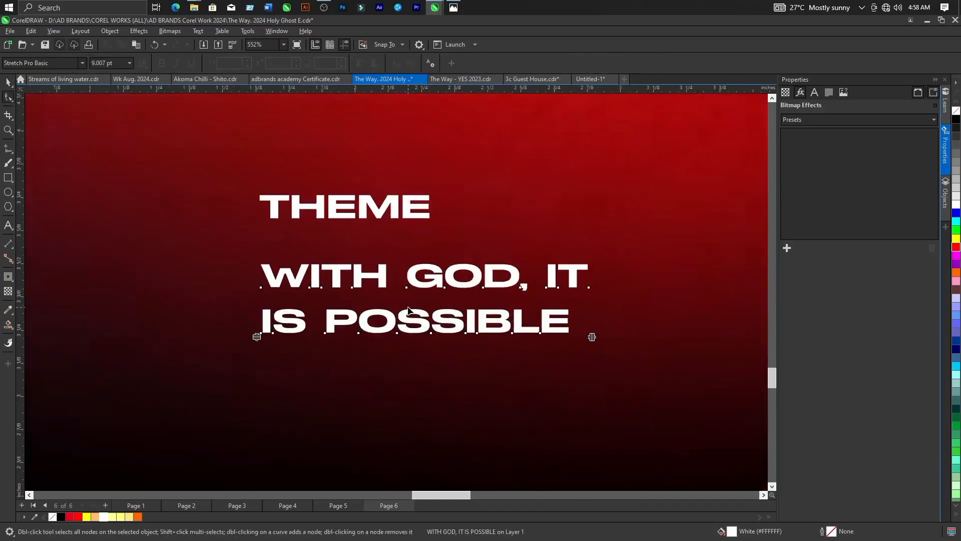
drag(259, 338, 262, 312)
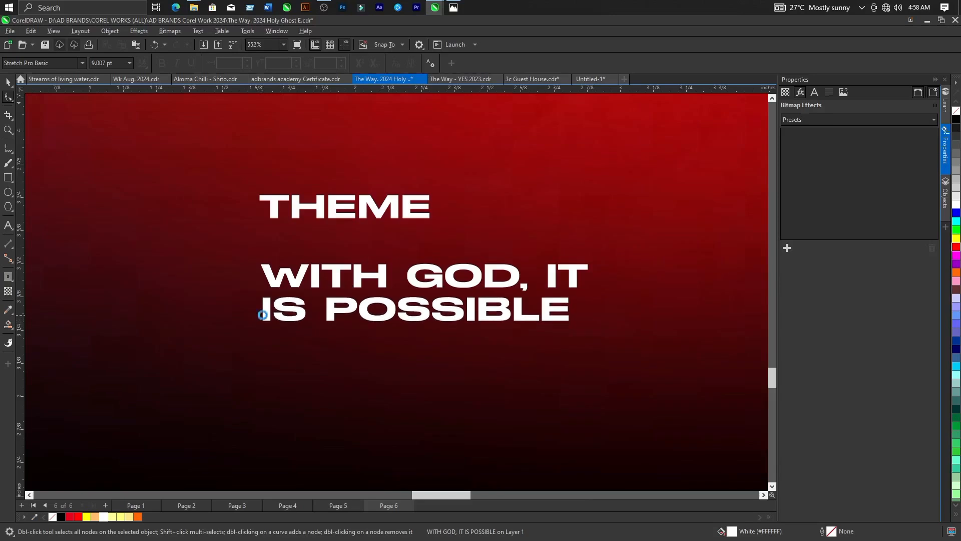
click(8, 82)
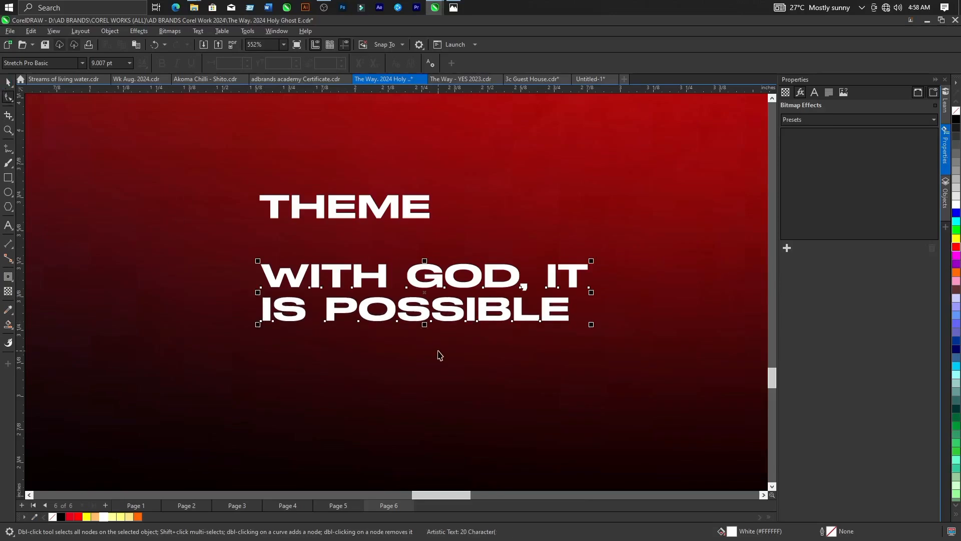
Enlarge the "WITH GOD, IT IS POSSIBLE" text in both directions and move THEME to sit centred closely above it.
scroll(435, 320, down, 5)
scroll(435, 307, down, 3)
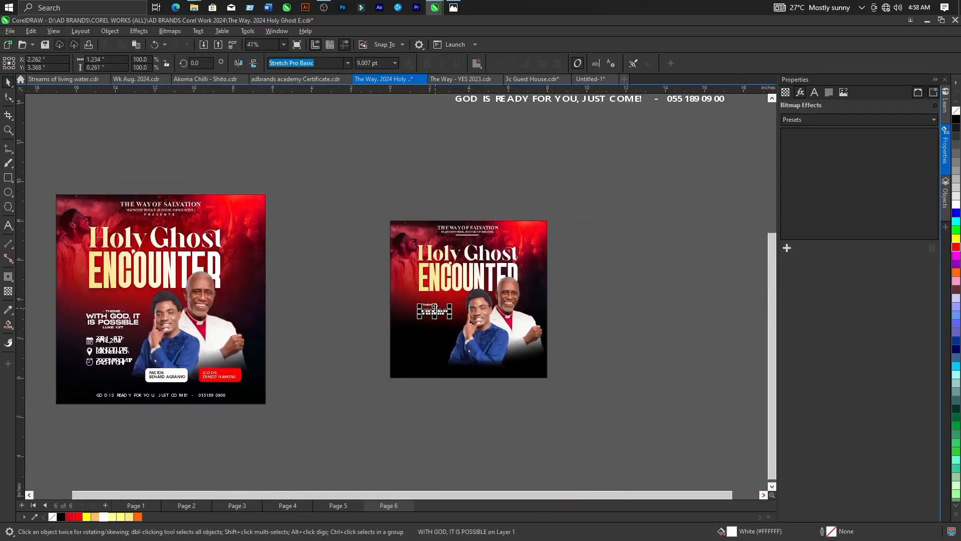
scroll(435, 307, up, 5)
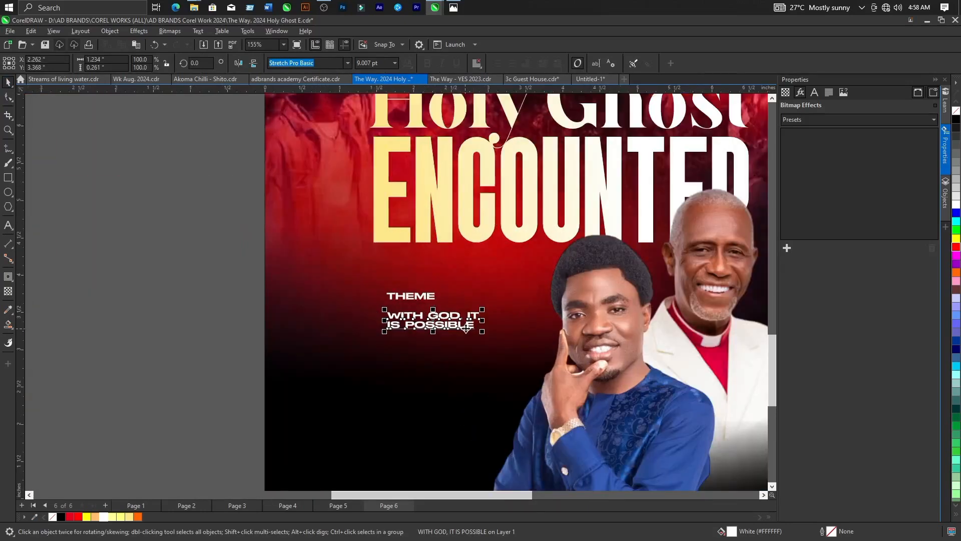
drag(381, 334, 369, 346)
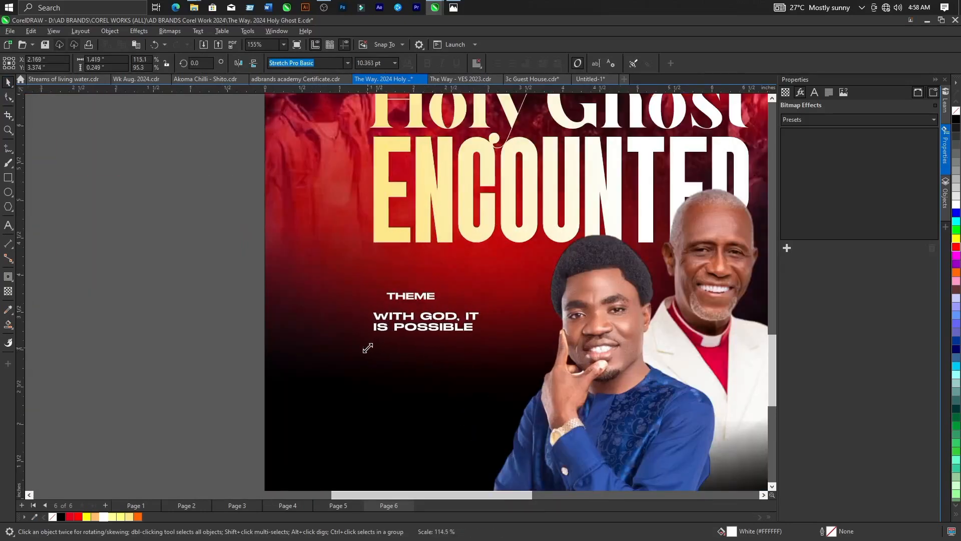
drag(486, 339, 527, 343)
drag(433, 299, 462, 304)
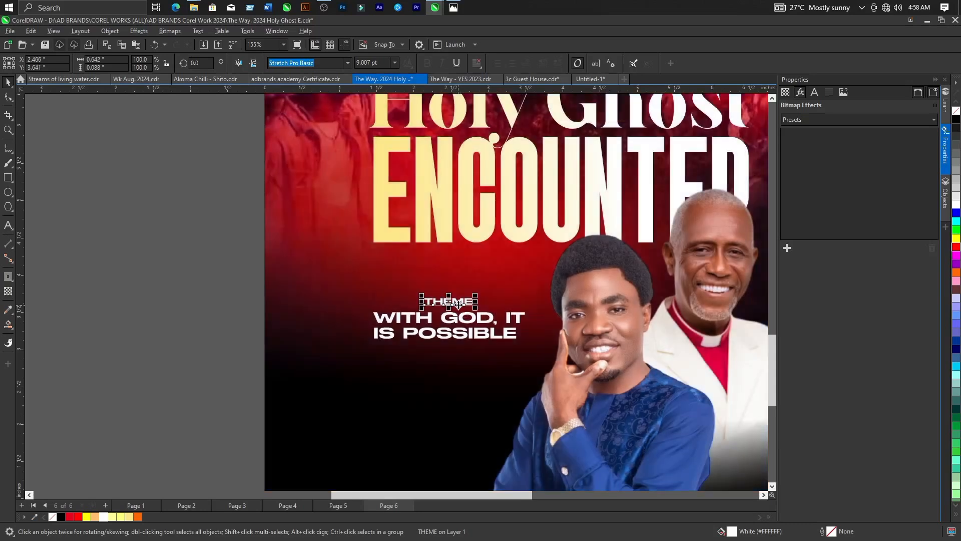
Copy THEME to just beneath the two-line theme text and change the copy's wording to "LUKE 1:37", following the reference flyer.
drag(458, 303, 456, 350)
click(6, 225)
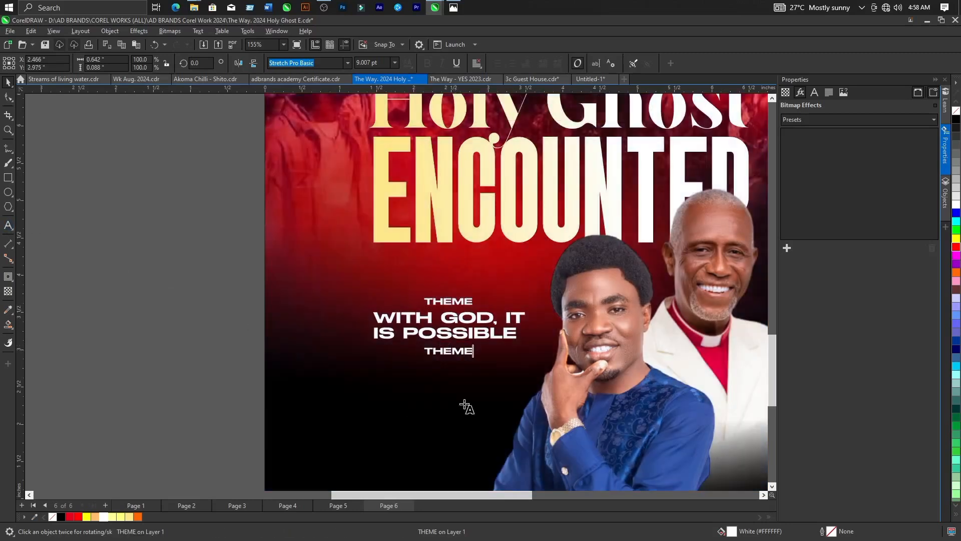
drag(473, 353, 422, 354)
scroll(476, 352, down, 2)
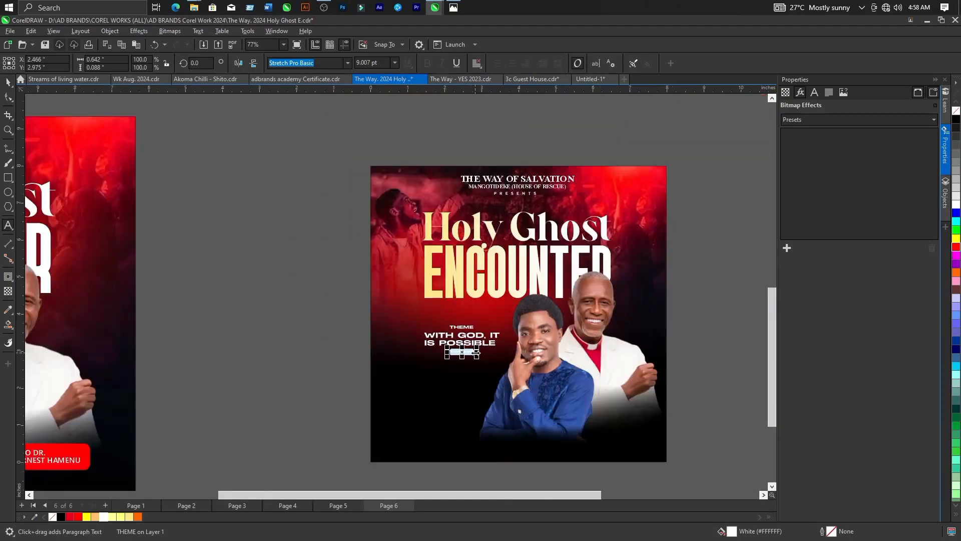
scroll(476, 353, down, 2)
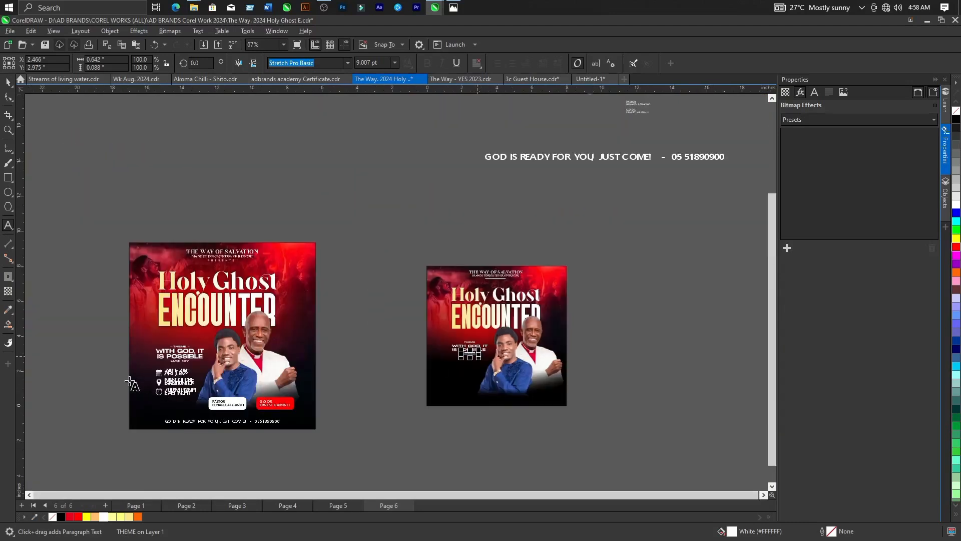
scroll(132, 383, up, 4)
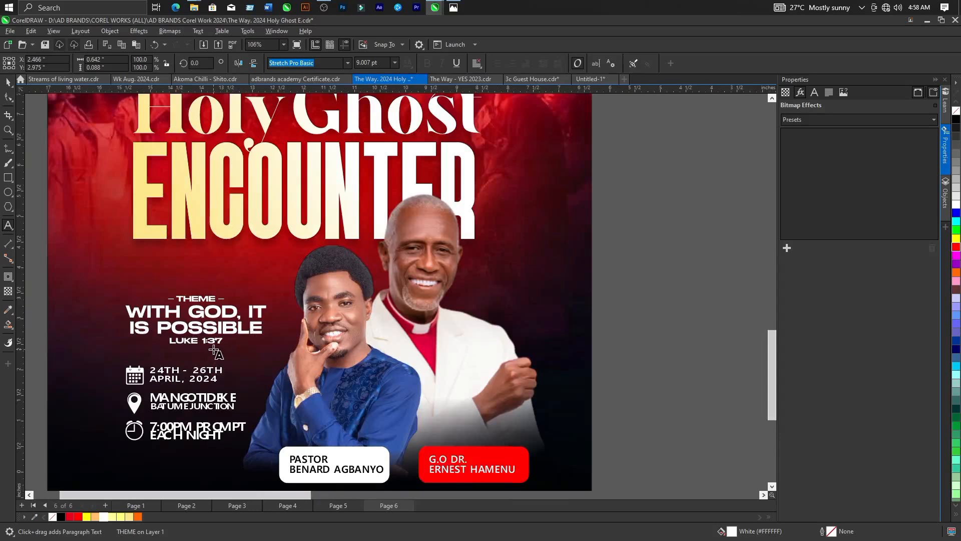
scroll(216, 352, up, 1)
scroll(216, 352, up, 3)
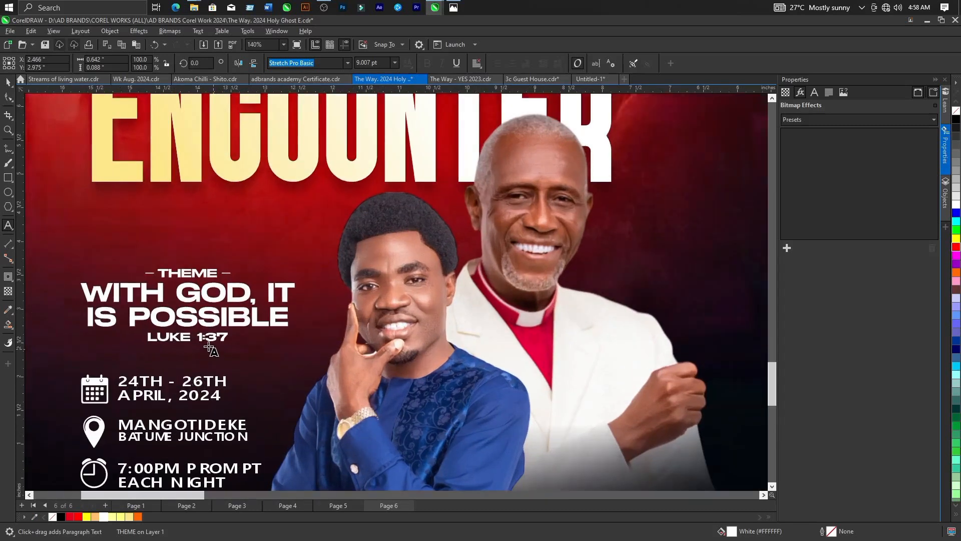
scroll(209, 349, down, 5)
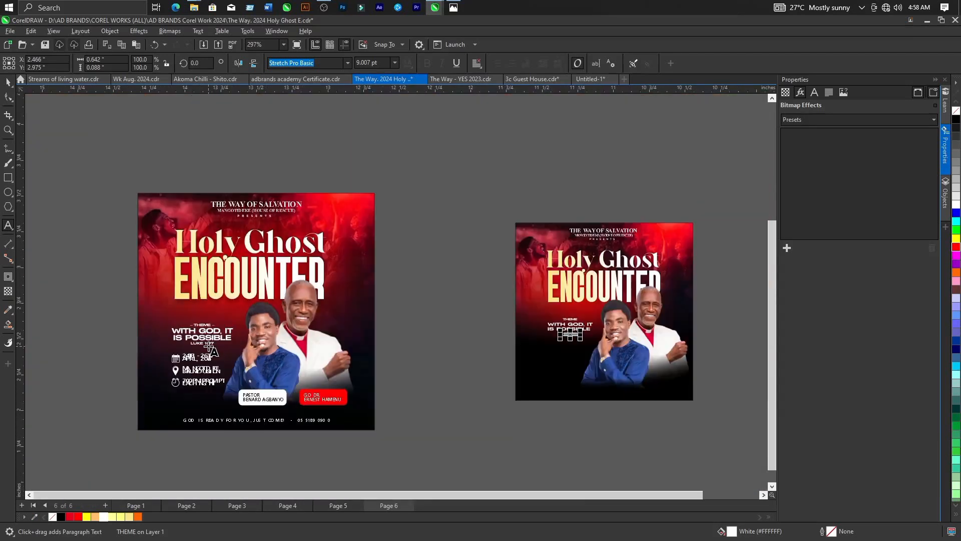
scroll(553, 342, up, 1)
scroll(553, 342, up, 3)
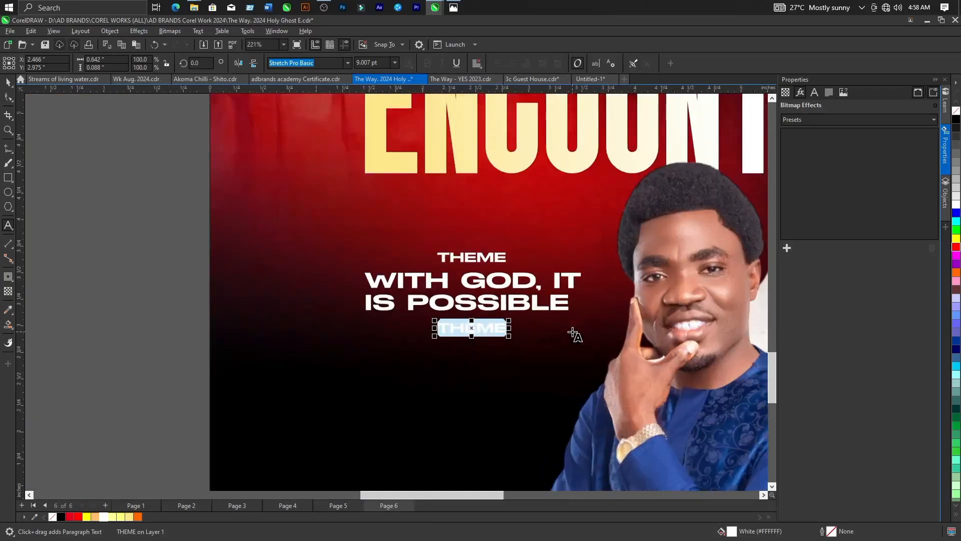
text(LUKE )
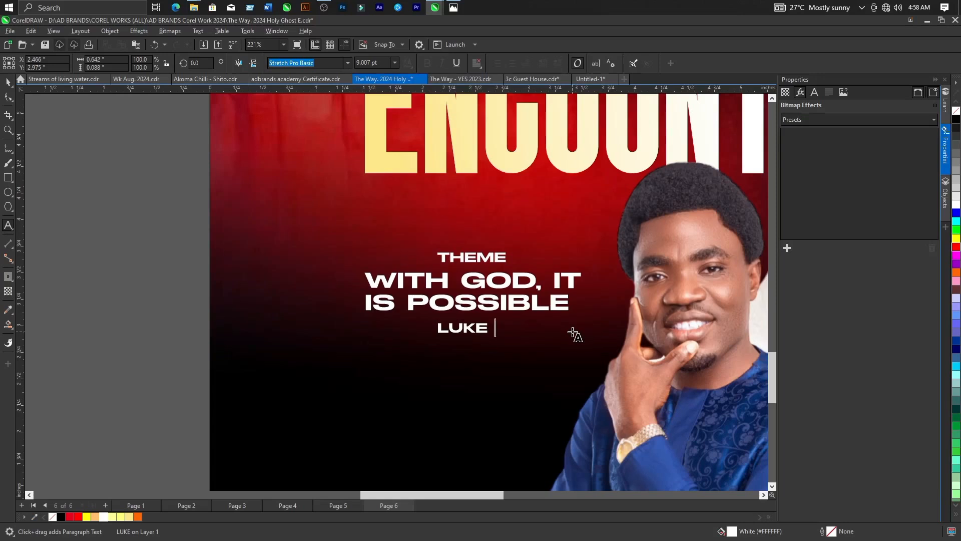
text(1:)
key(Escape)
text(37)
key(Escape)
Scale the LUKE 1:37 text down to about 7.97 pt, 0.775 inches wide, and position it closely beneath IS POSSIBLE.
click(8, 82)
drag(534, 335, 524, 335)
drag(476, 327, 479, 325)
Draw a thin white rectangle about 0.133 by 0.011 inches as a dash left of THEME, with its outline set to None.
scroll(510, 314, up, 5)
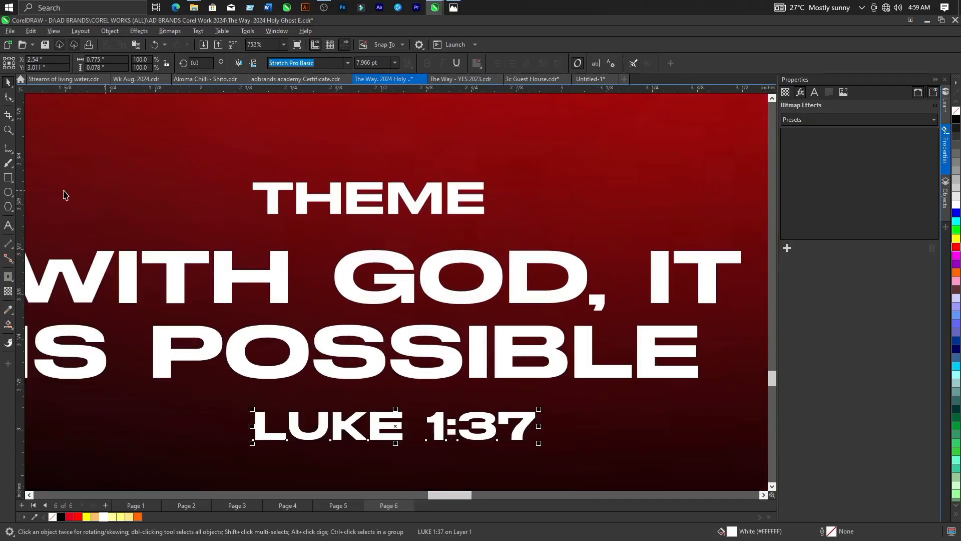
click(9, 177)
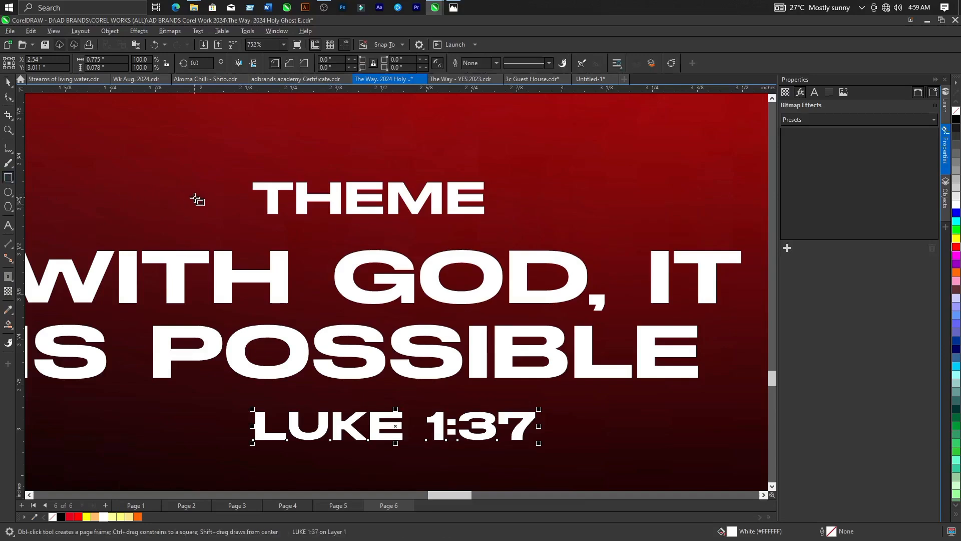
drag(201, 200, 252, 202)
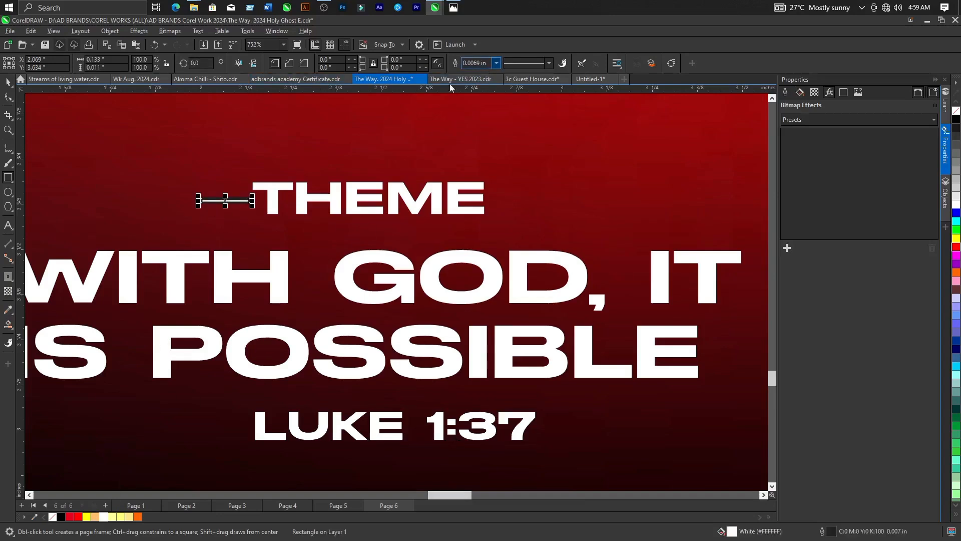
click(496, 63)
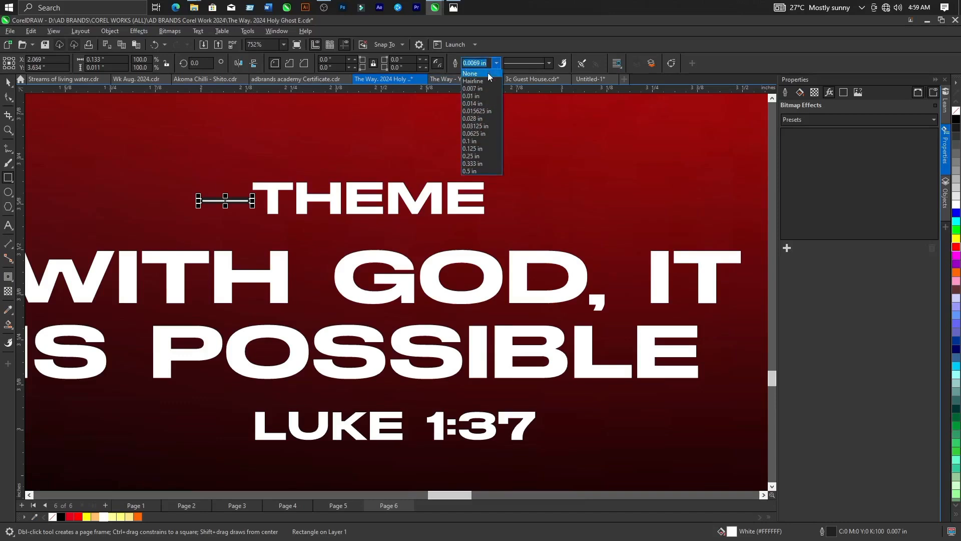
click(488, 73)
Shift the white dash slightly away from THEME and place a copy at the same height just after the word.
click(8, 83)
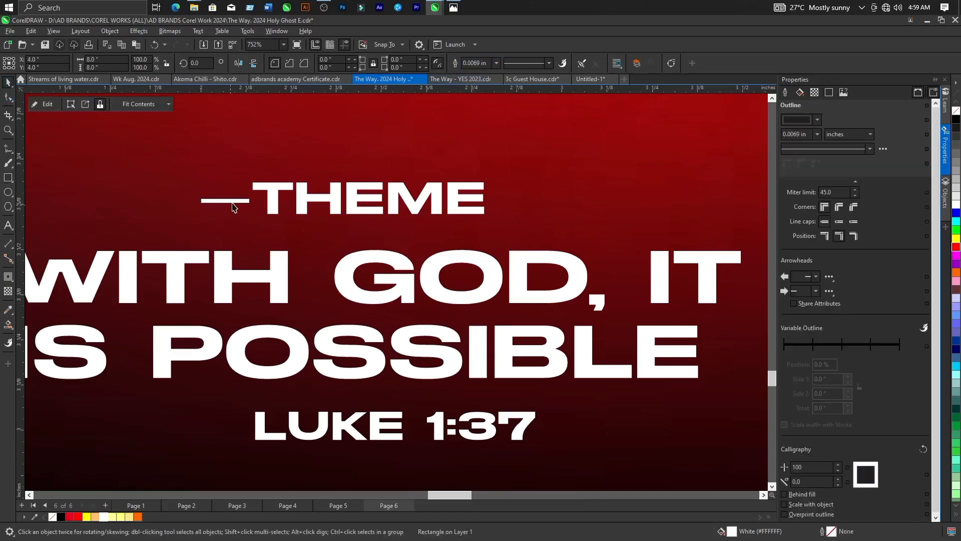
mouse_move(236, 201)
mouse_down()
mouse_move(220, 200)
mouse_move(229, 202)
mouse_up()
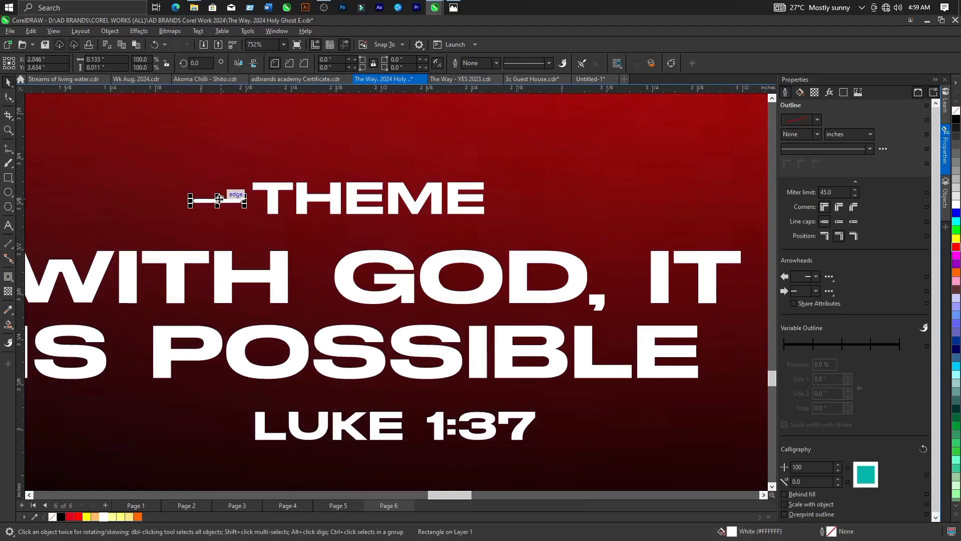
drag(219, 199, 445, 214)
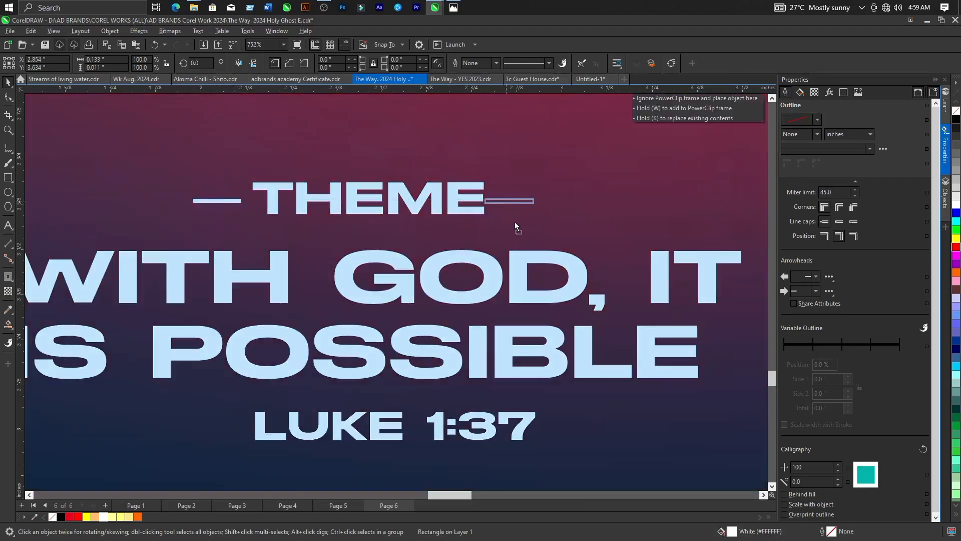
drag(525, 224, 526, 223)
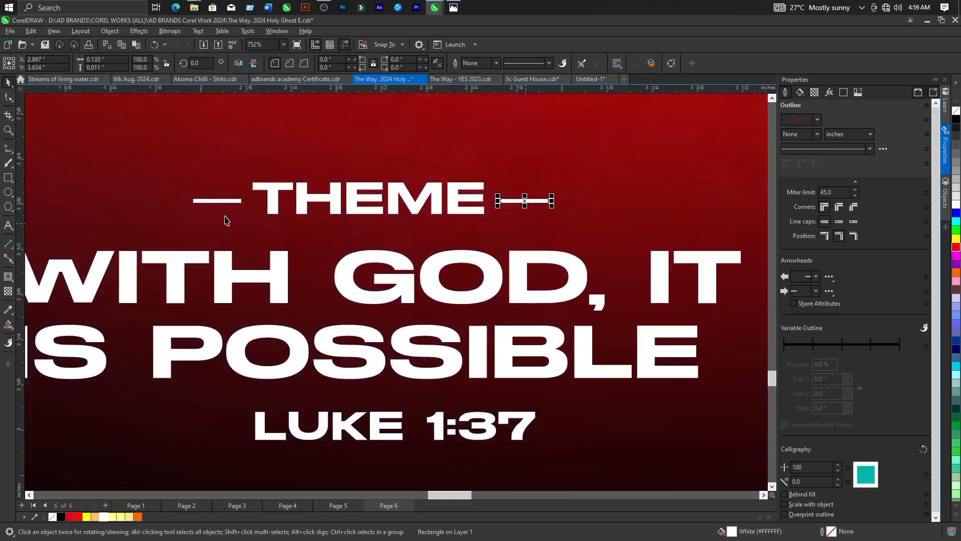
scroll(352, 235, down, 5)
click(99, 265)
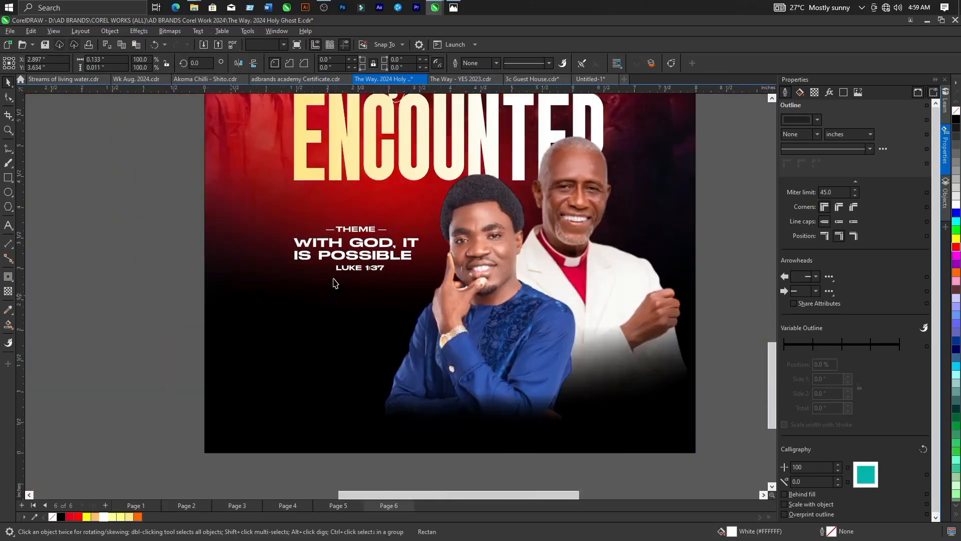
Check the reference flyer's event details and move the loose calendar, location and clock icons down beside the new flyer page.
scroll(373, 271, down, 8)
scroll(373, 271, down, 2)
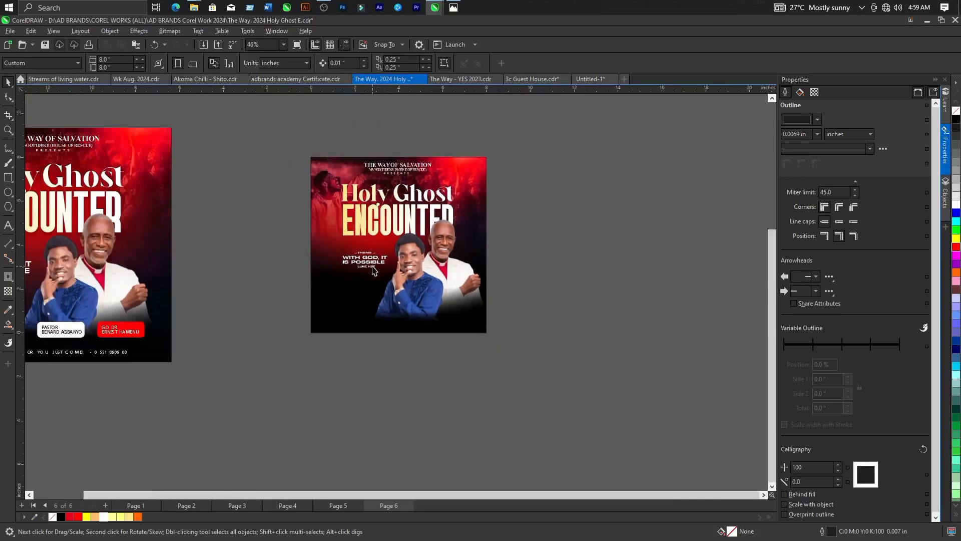
scroll(154, 316, up, 2)
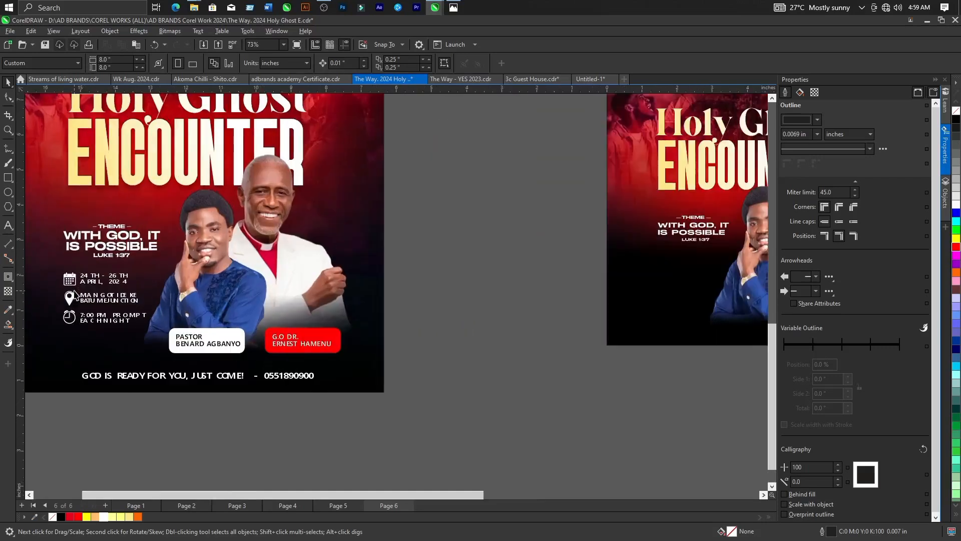
scroll(126, 289, up, 3)
scroll(126, 289, down, 5)
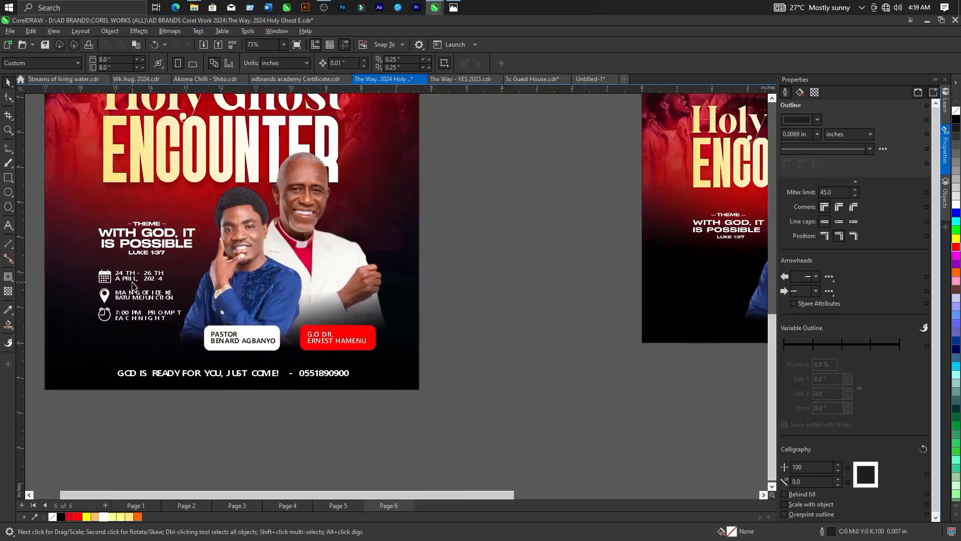
scroll(160, 294, down, 1)
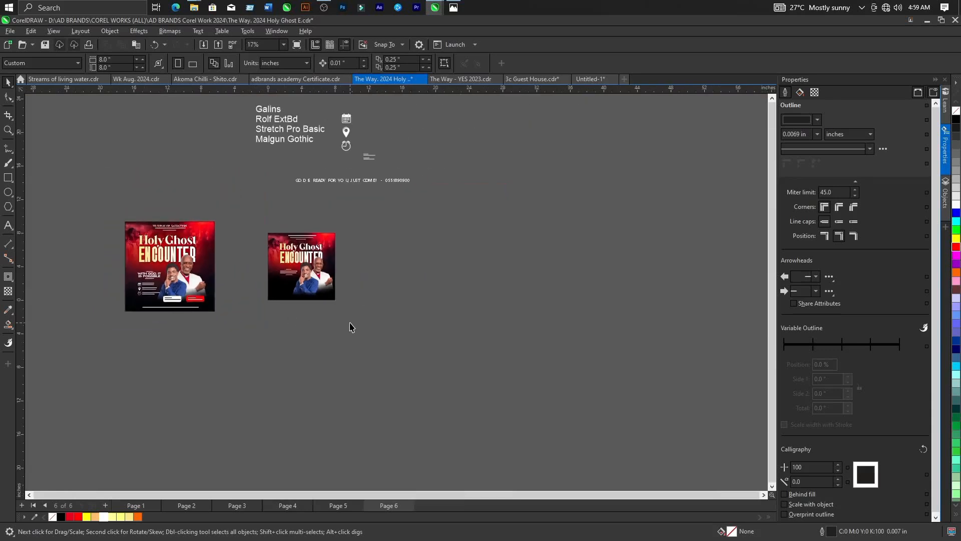
scroll(351, 251, up, 1)
click(351, 184)
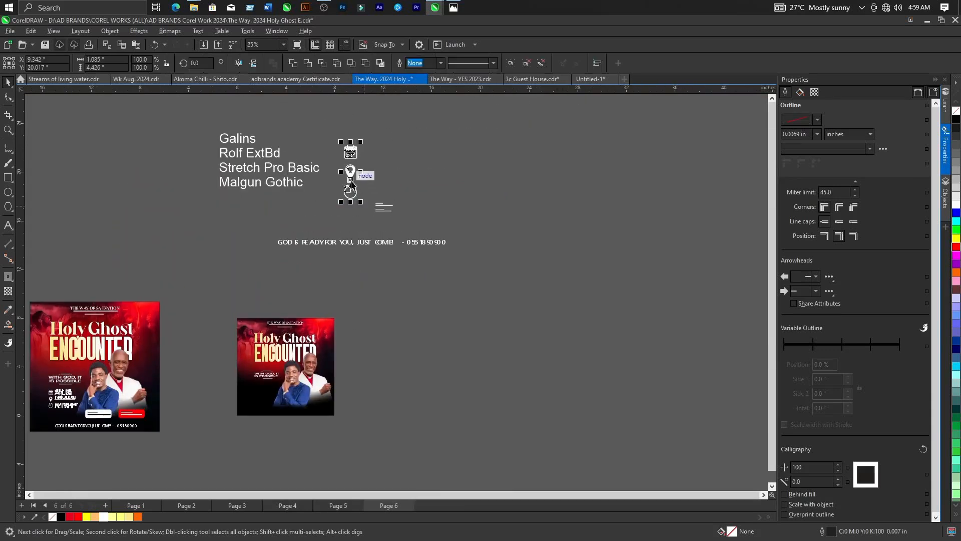
scroll(351, 184, up, 1)
scroll(351, 171, down, 1)
drag(351, 171, 411, 392)
scroll(80, 357, up, 1)
Copy the date, venue and time lines with their three icons from inside the reference flyer's PowerClip, then finish editing it.
click(49, 370)
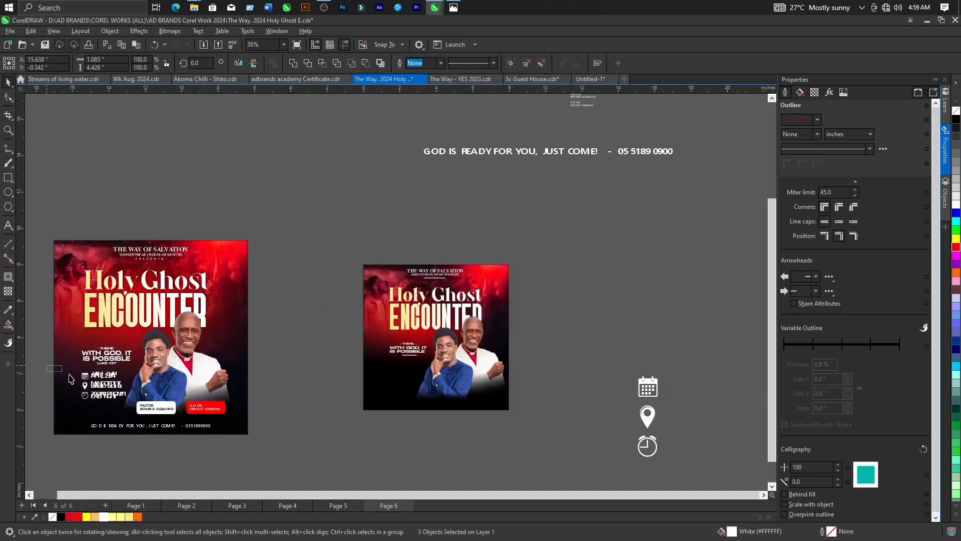
double_click(115, 396)
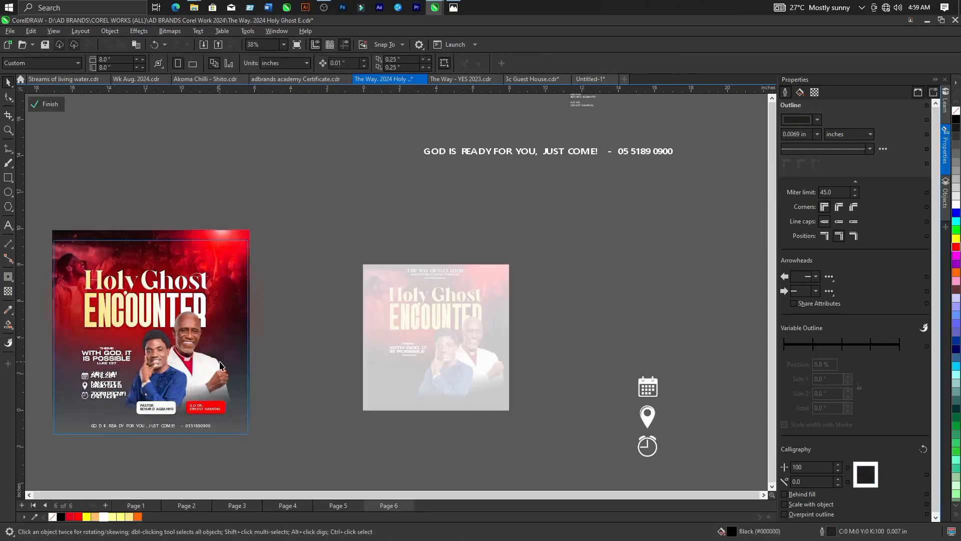
scroll(104, 389, down, 1)
drag(133, 383, 170, 390)
click(81, 370)
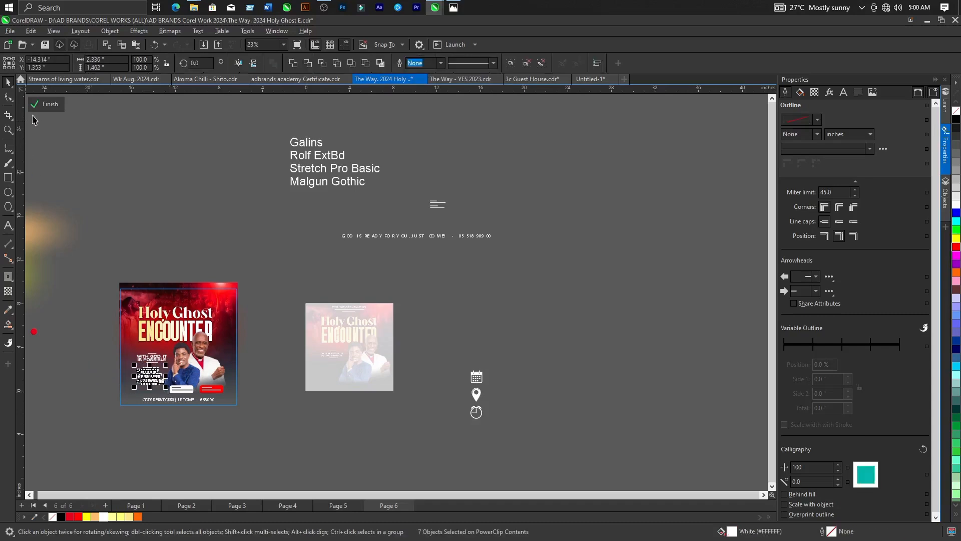
click(46, 104)
Place the copied event details beneath LUKE 1:37 on the new flyer and scale them to about 1.924 by 1.205 inches.
click(271, 423)
scroll(268, 422, up, 2)
drag(70, 347, 359, 314)
scroll(368, 312, up, 4)
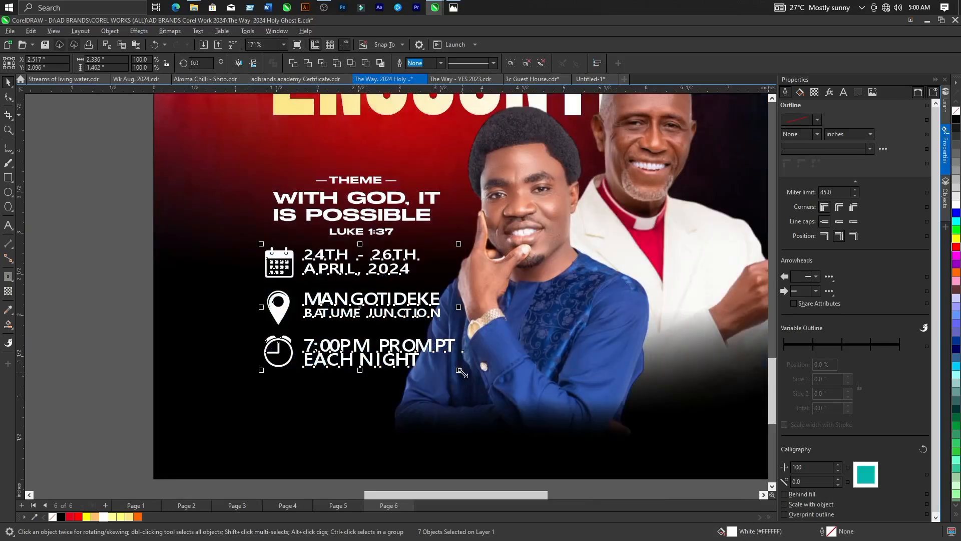
drag(461, 372, 428, 351)
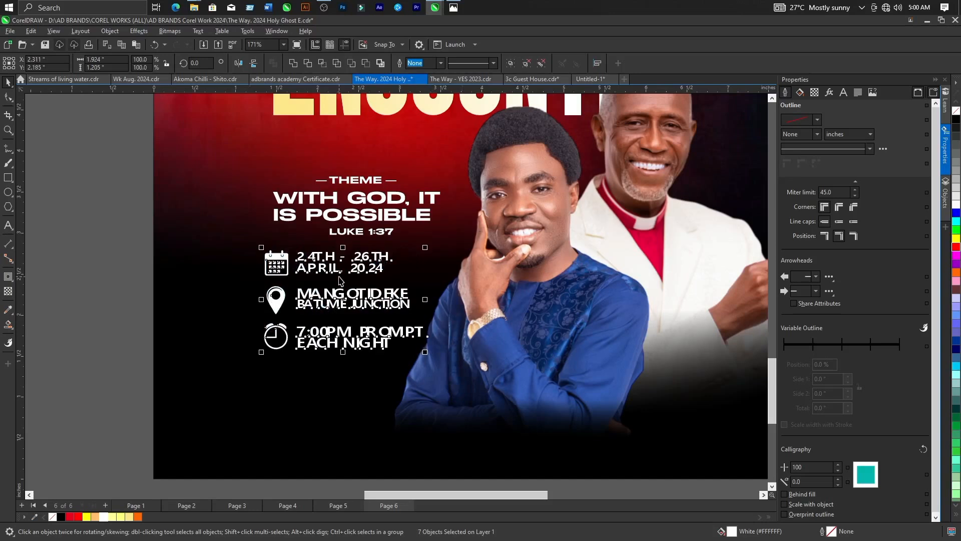
scroll(360, 303, down, 3)
click(434, 423)
scroll(434, 389, down, 3)
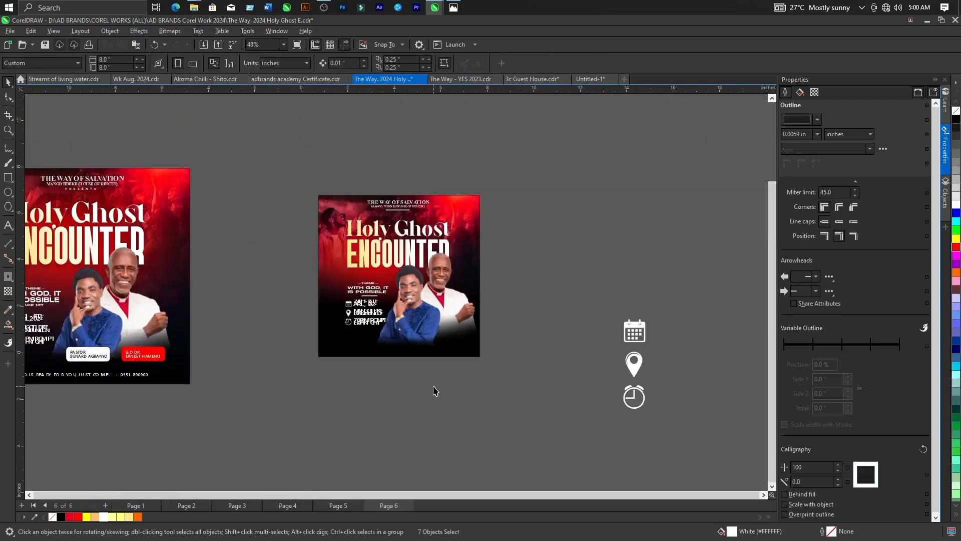
Copy the white and red name tags with their text from inside the reference flyer's PowerClip and finish editing it.
scroll(202, 364, up, 3)
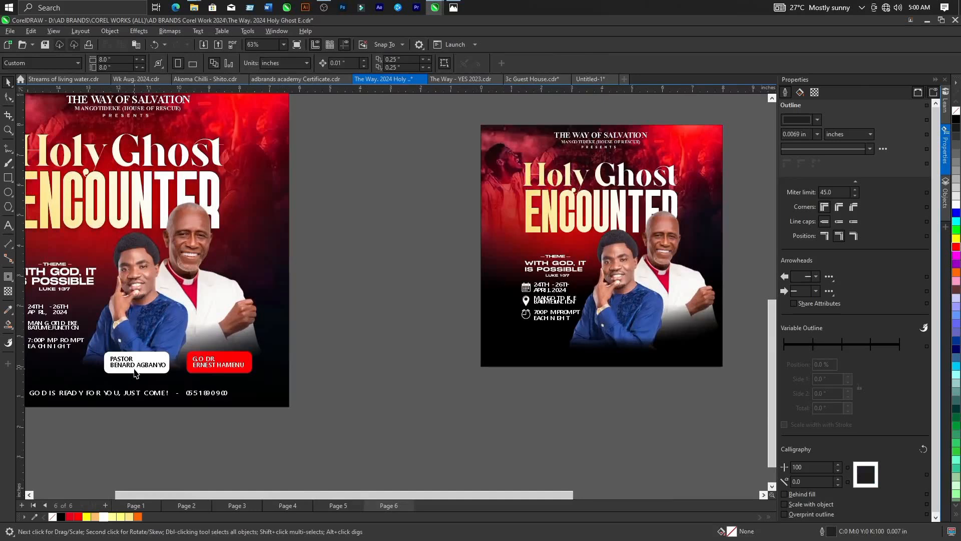
double_click(220, 322)
drag(441, 332, 74, 405)
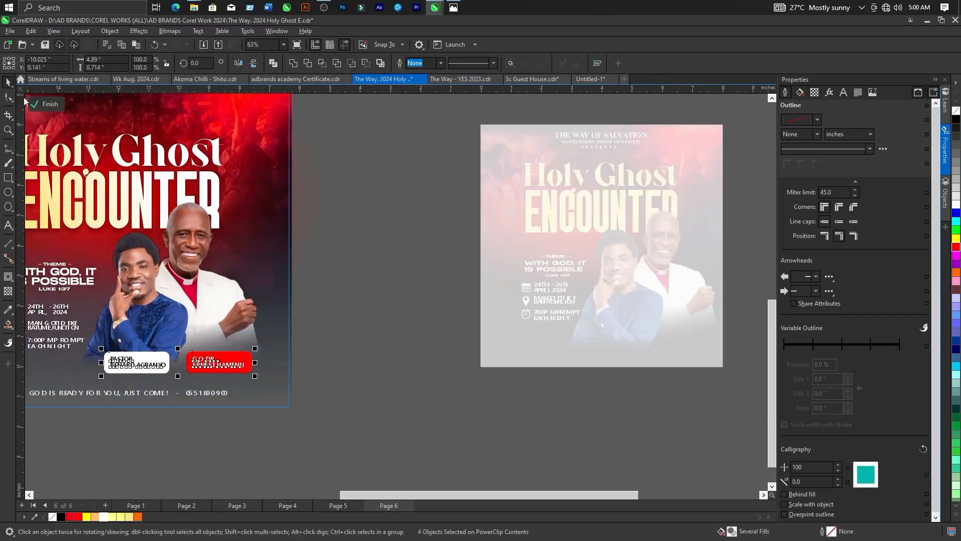
click(50, 103)
Bring the copied name tags to the new flyer and park them just below the page's lower edge.
scroll(388, 444, down, 2)
drag(215, 374, 497, 356)
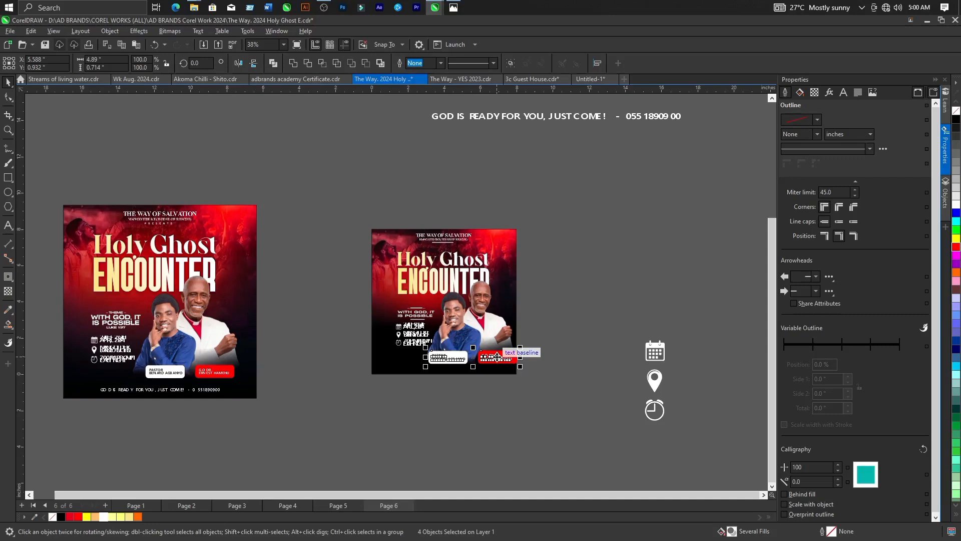
scroll(497, 357, up, 4)
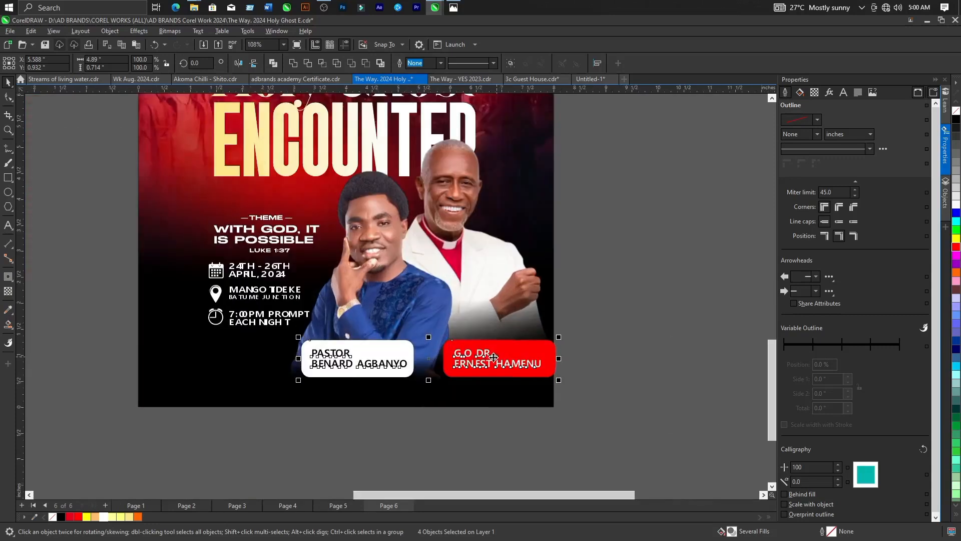
key(Escape)
drag(725, 317, 298, 443)
drag(344, 368, 345, 458)
key(Escape)
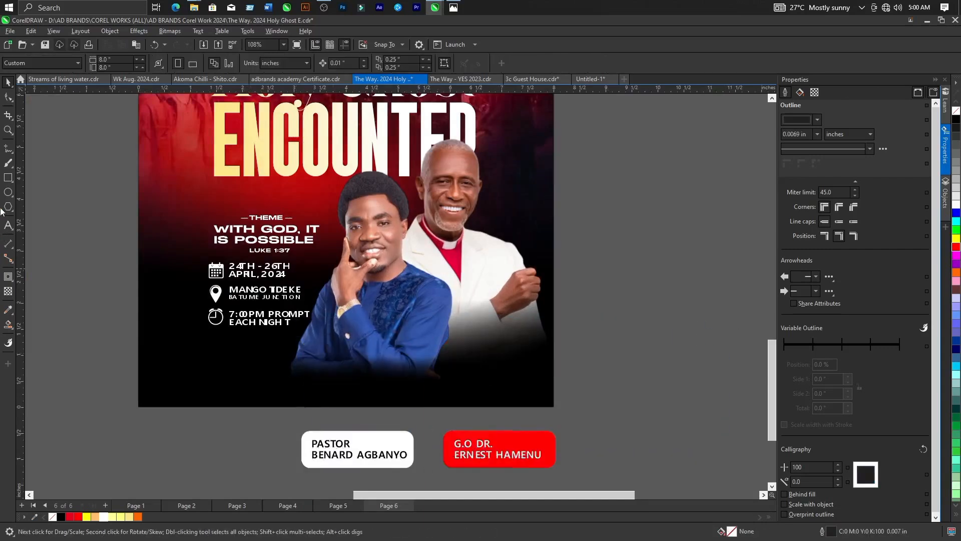
Draw a white rectangle about 2.178 by 0.646 inches over the younger pastor's lower body, with its outline set to None.
click(8, 177)
drag(312, 334, 431, 373)
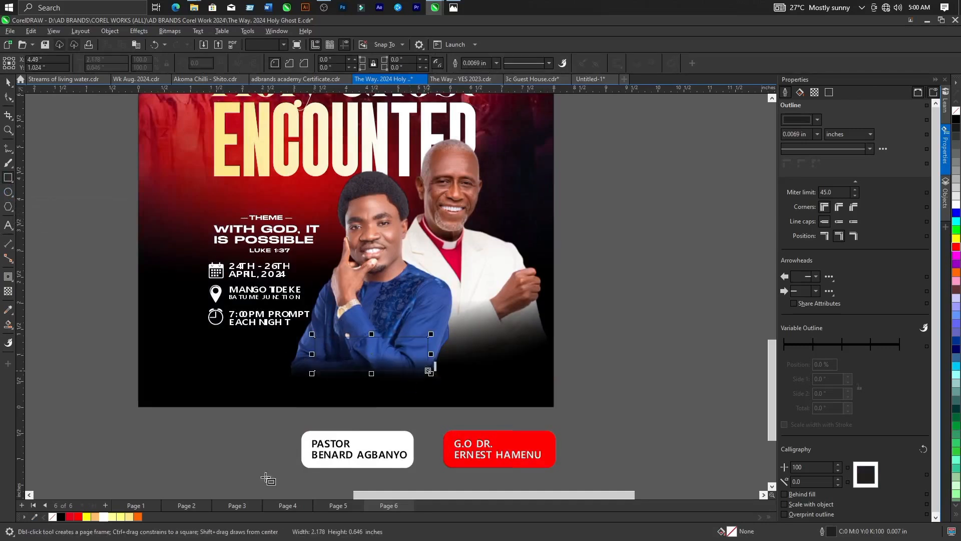
click(103, 516)
click(496, 63)
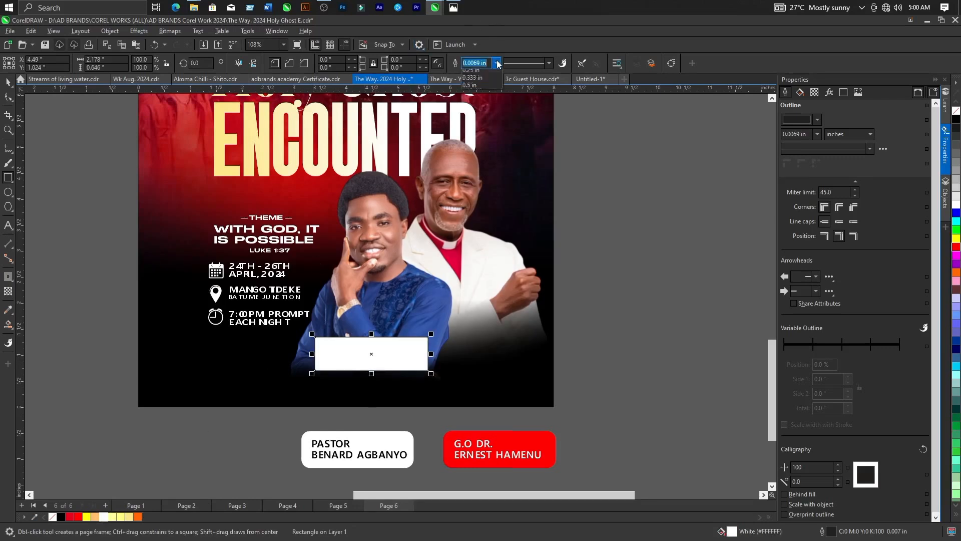
click(473, 74)
Round all corners of the white rectangle to about 0.24 inches with the Shape tool.
scroll(393, 330, up, 1)
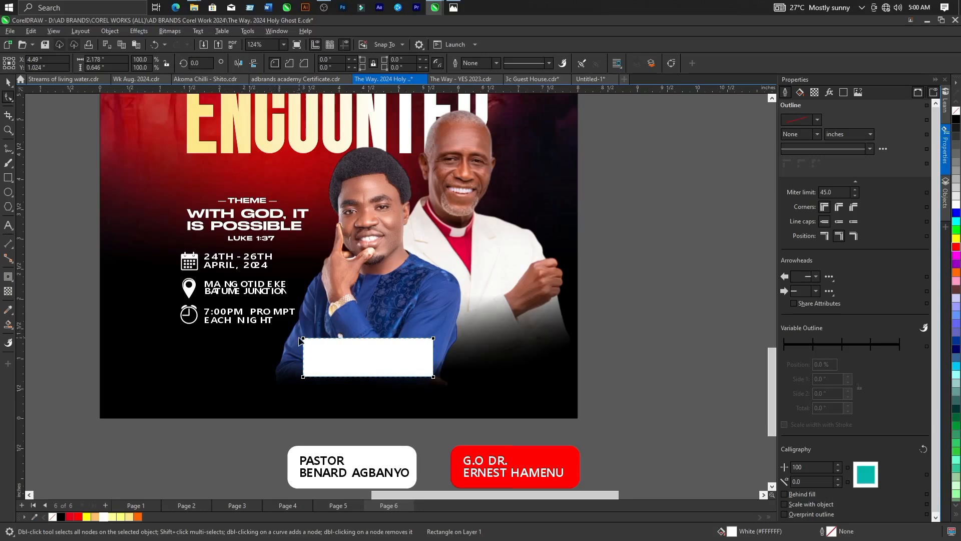
drag(304, 338, 317, 338)
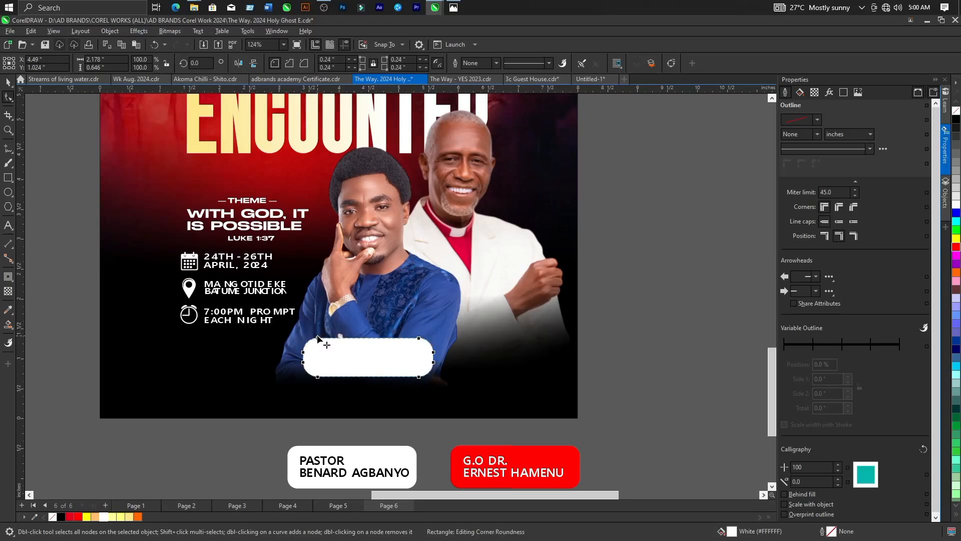
click(8, 82)
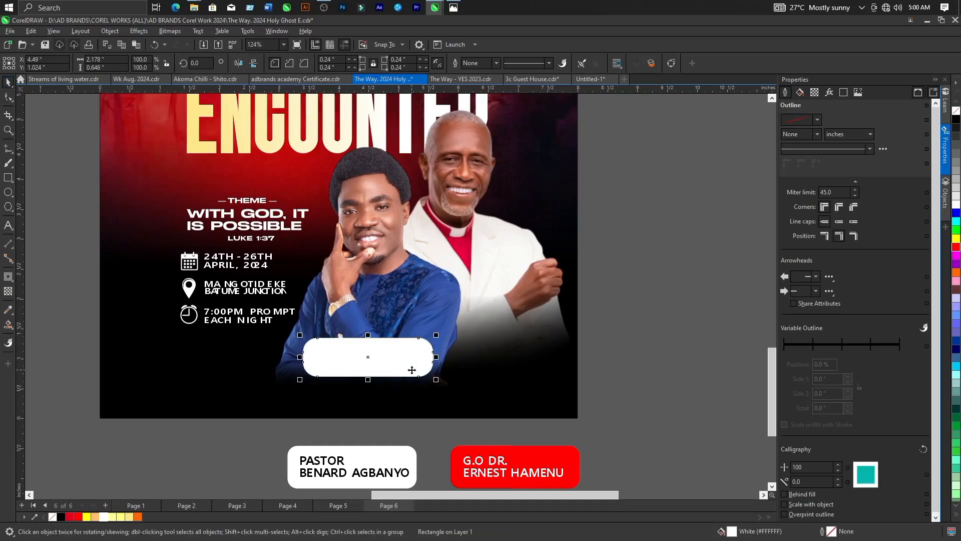
Duplicate the rounded rectangle beside itself under the older pastor and scale the pair down to about 3.927 by 0.539 inches overall.
drag(391, 367, 541, 369)
drag(670, 321, 280, 410)
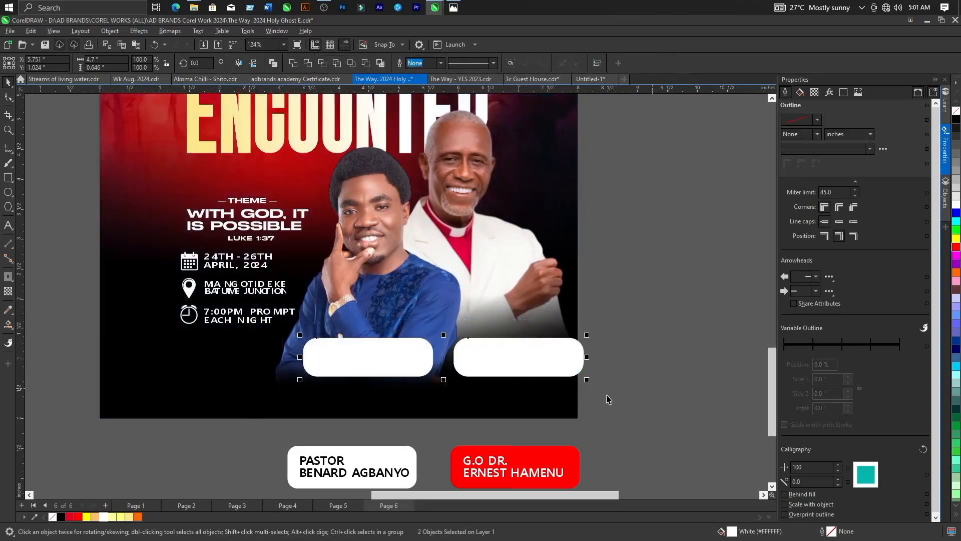
drag(588, 381, 532, 397)
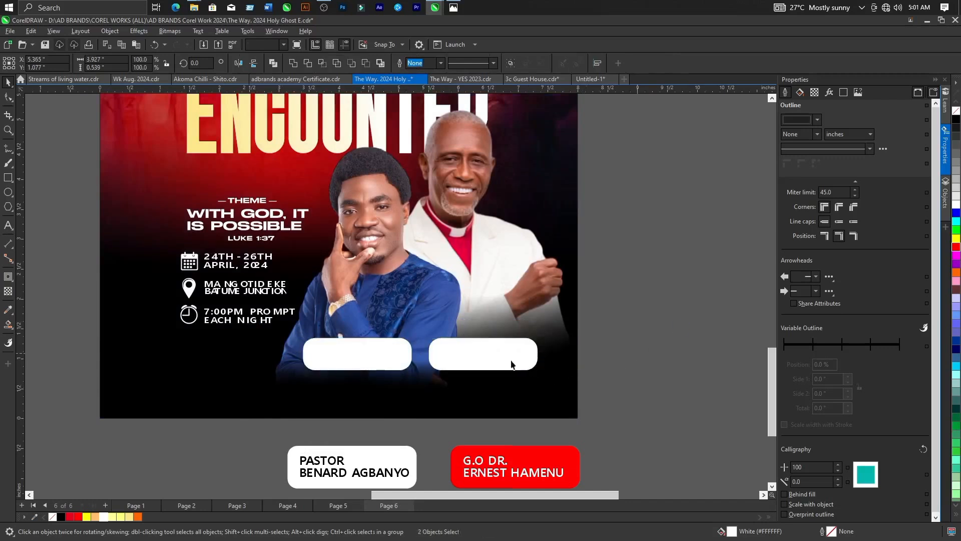
Move the second rounded rectangle farther from the first, beneath the older pastor, and fill it with red.
click(485, 360)
drag(485, 359, 506, 357)
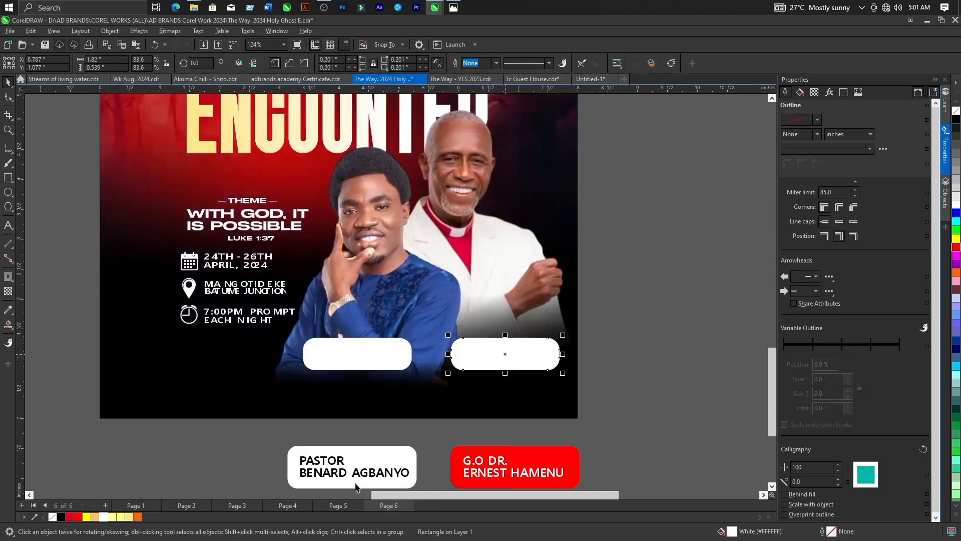
click(78, 517)
click(621, 389)
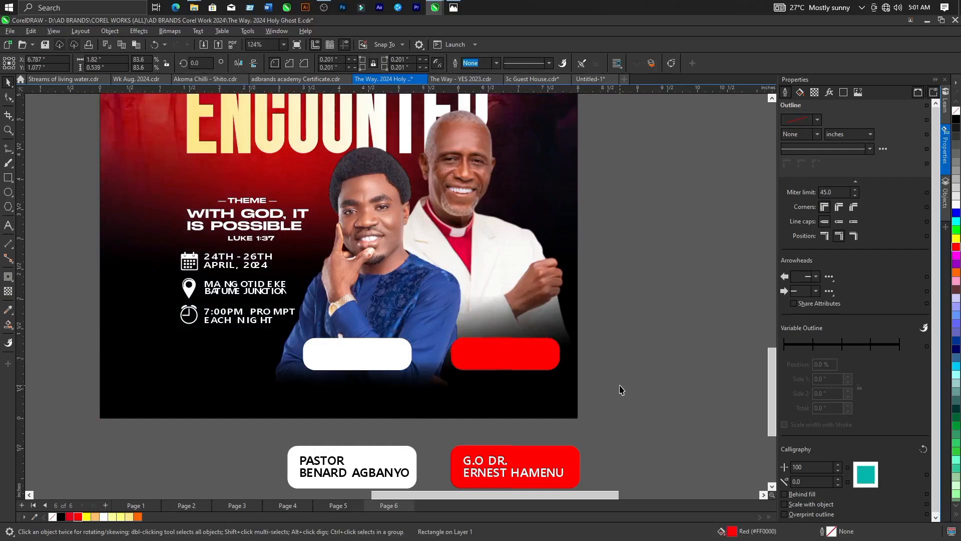
Move the younger pastor's name text onto the new white tag and scale it down to about 8.587 pt to fit inside.
click(345, 476)
drag(346, 457, 356, 368)
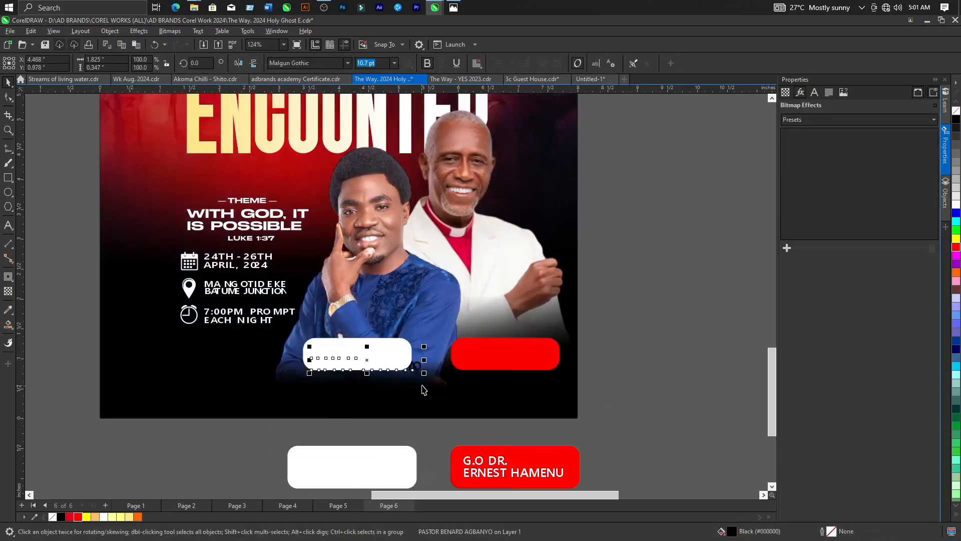
drag(424, 373, 400, 371)
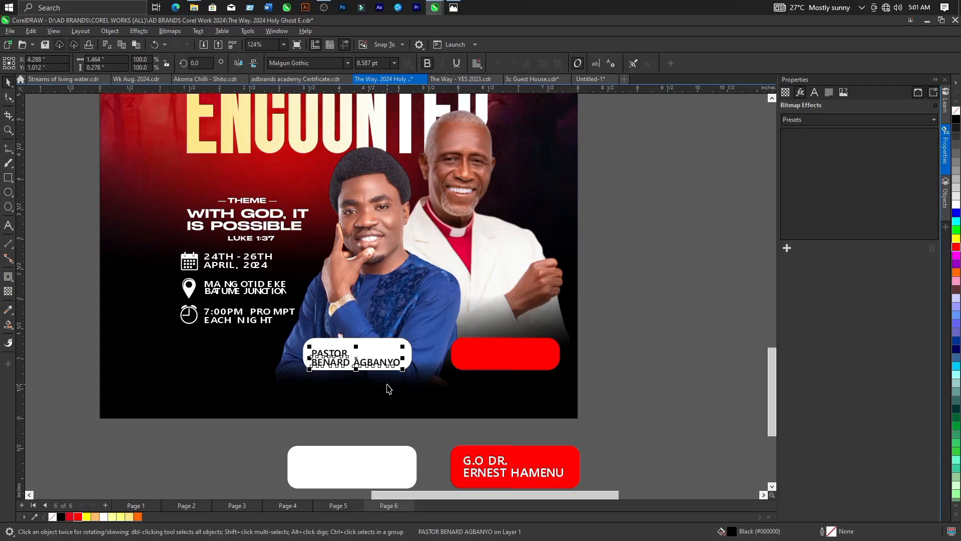
Move the G.O Dr. name text onto the new red tag and scale it down to fit inside.
click(489, 475)
drag(487, 475, 484, 367)
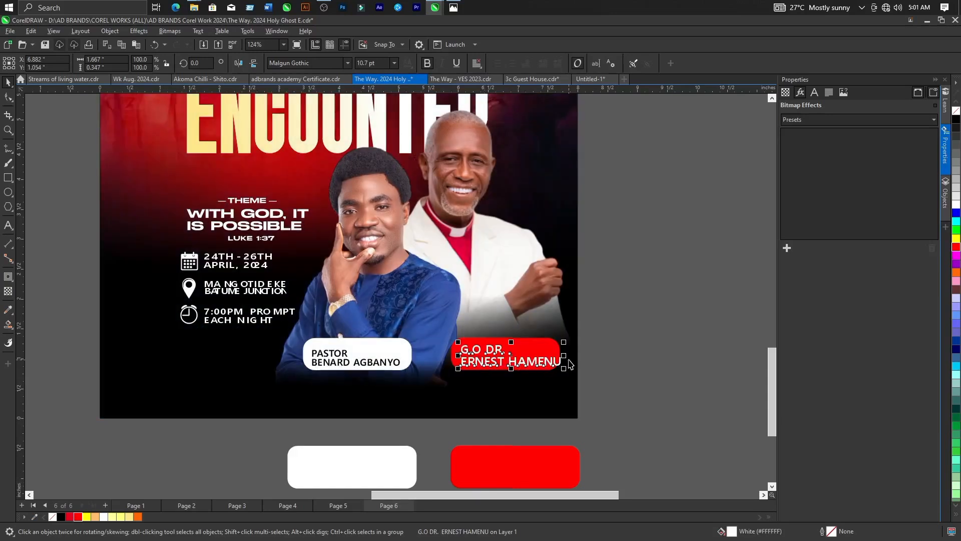
drag(565, 369, 552, 374)
scroll(544, 374, down, 4)
click(602, 371)
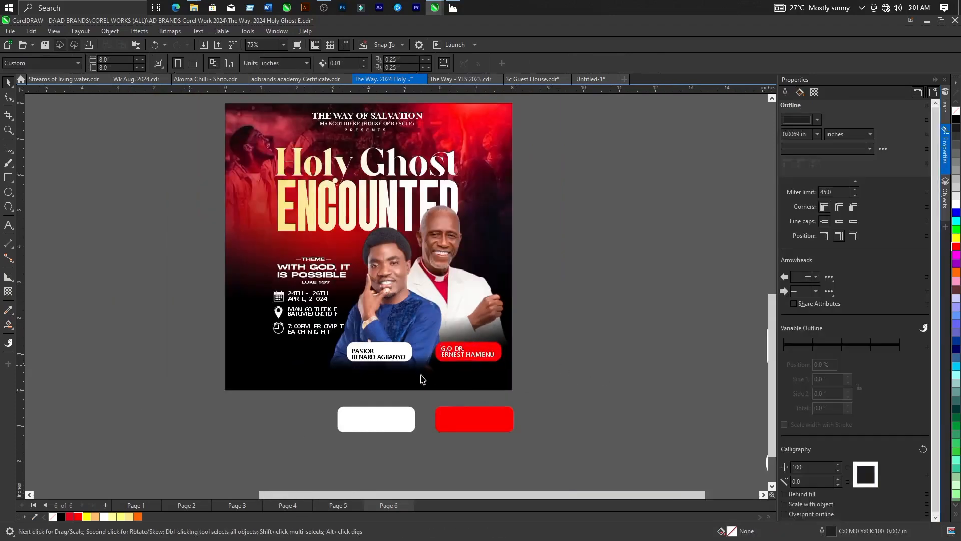
scroll(422, 379, down, 2)
scroll(408, 376, down, 3)
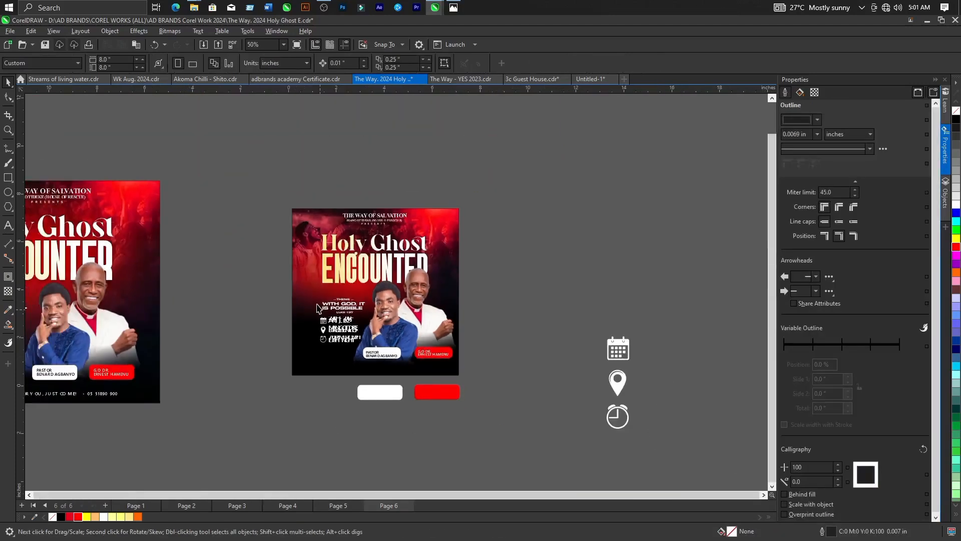
Move the "GOD IS READY FOR YOU, JUST COME!" contact line to the flyer's lower edge and scale it down to about 14.904 pt.
scroll(368, 222, up, 2)
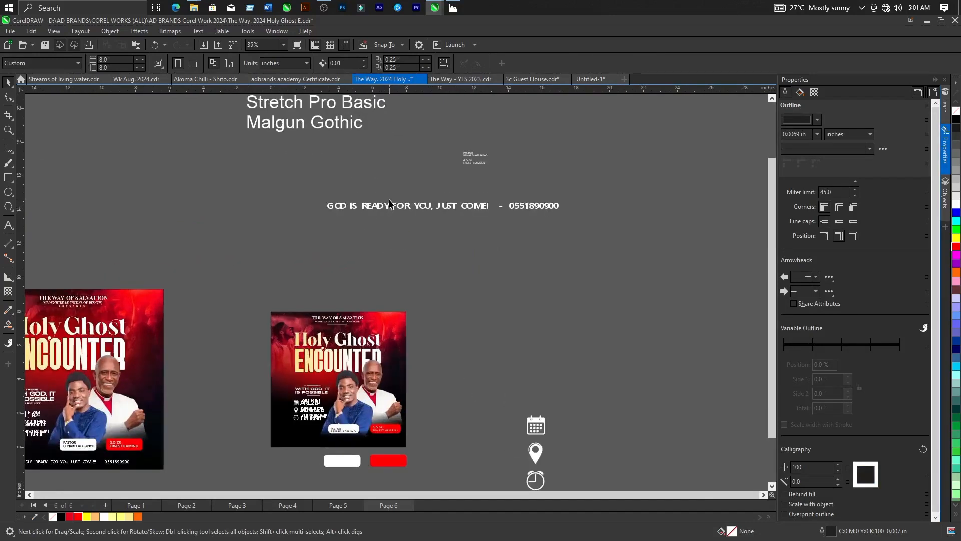
click(395, 206)
drag(395, 205, 350, 444)
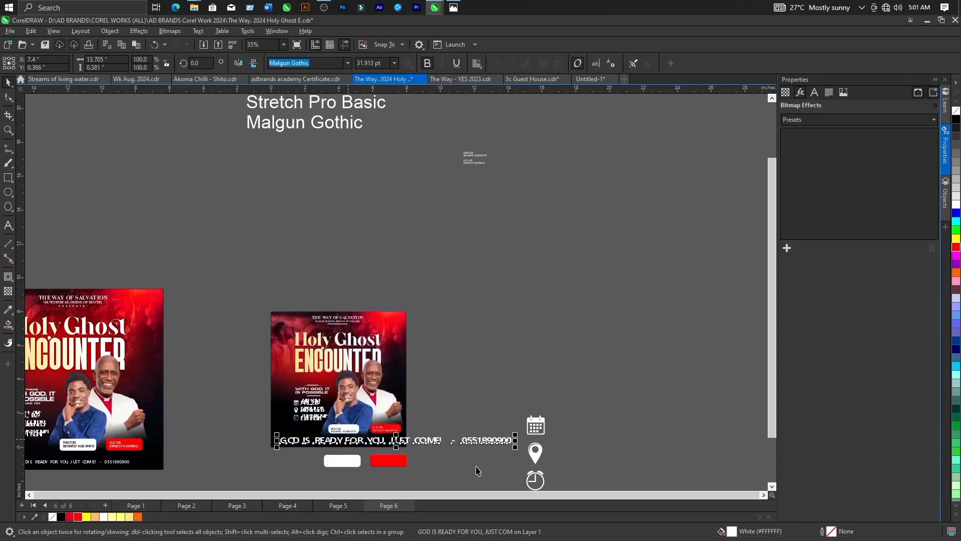
drag(516, 449, 392, 480)
scroll(422, 279, down, 1)
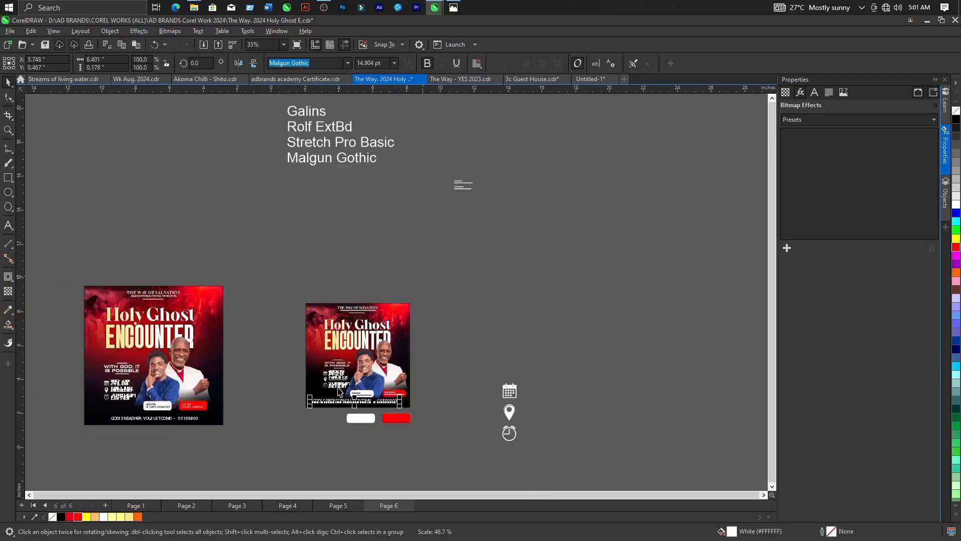
Shift the contact line slightly lower beneath the name tags and scale it down to about 11.905 pt, about 5.112 inches wide.
scroll(388, 432, up, 4)
scroll(388, 433, up, 2)
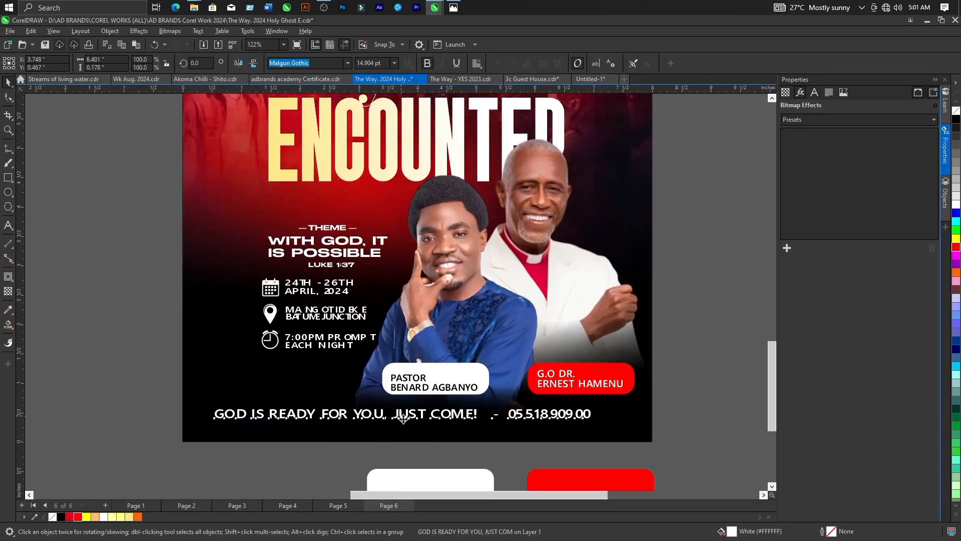
scroll(420, 397, down, 3)
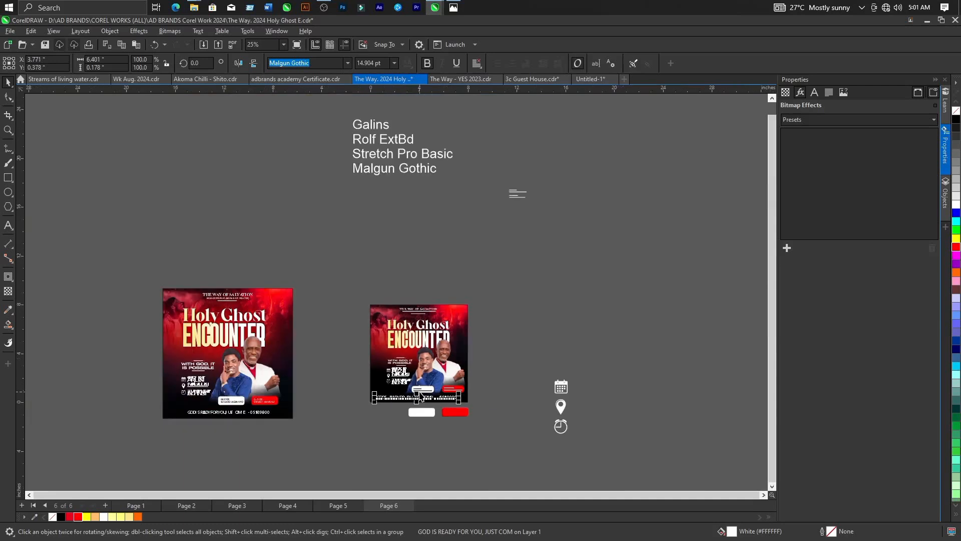
scroll(479, 415, up, 3)
drag(503, 387, 483, 393)
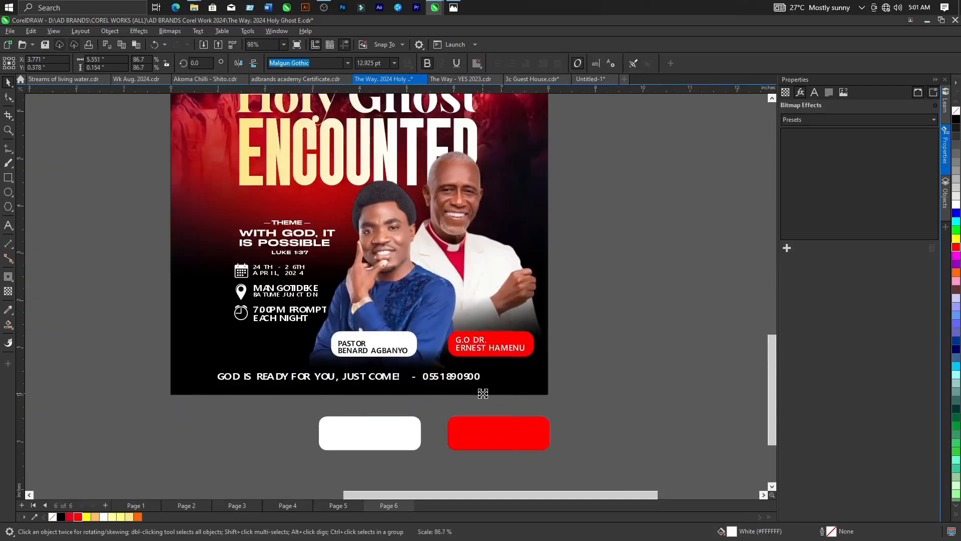
drag(215, 385, 235, 390)
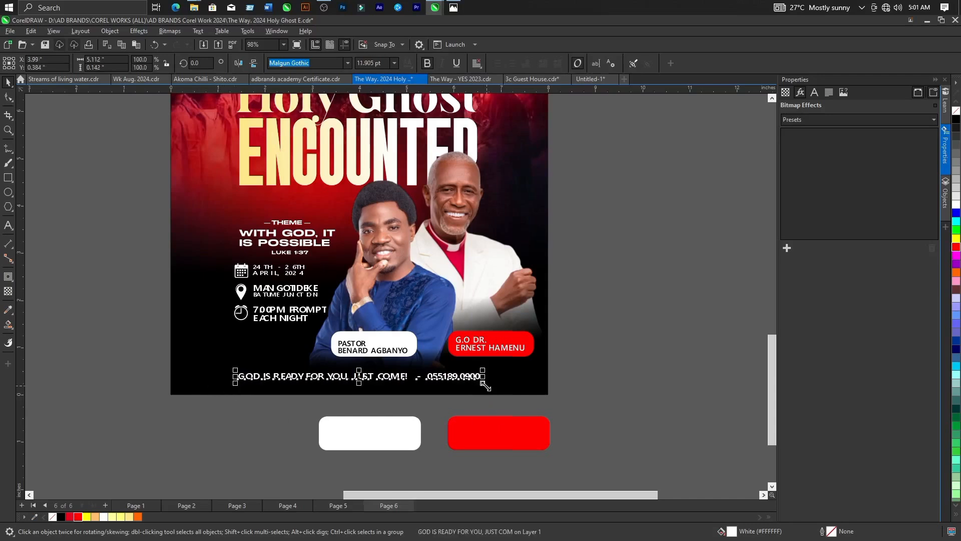
Select both pastors' photos and scale them down together to about 4.742 by 5.374 inches.
click(485, 439)
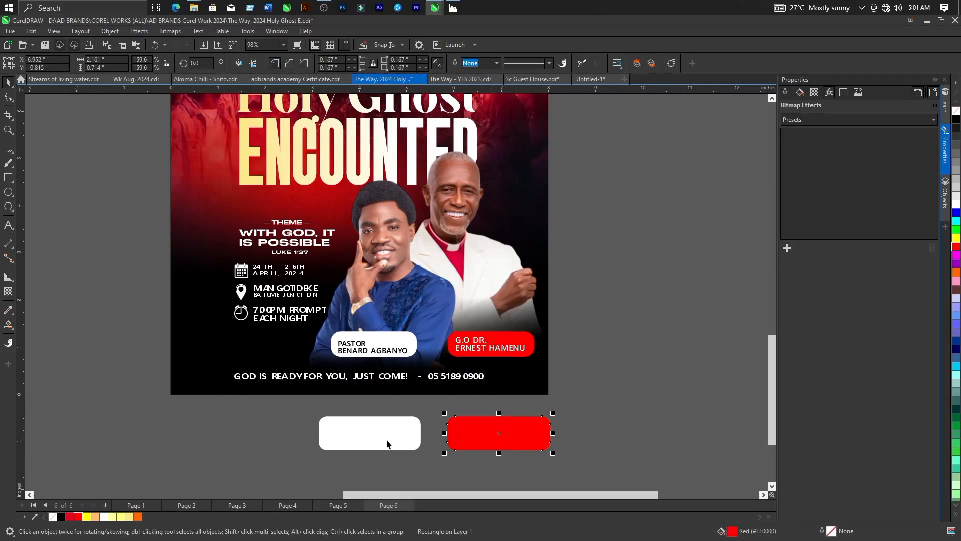
scroll(388, 444, down, 3)
click(554, 338)
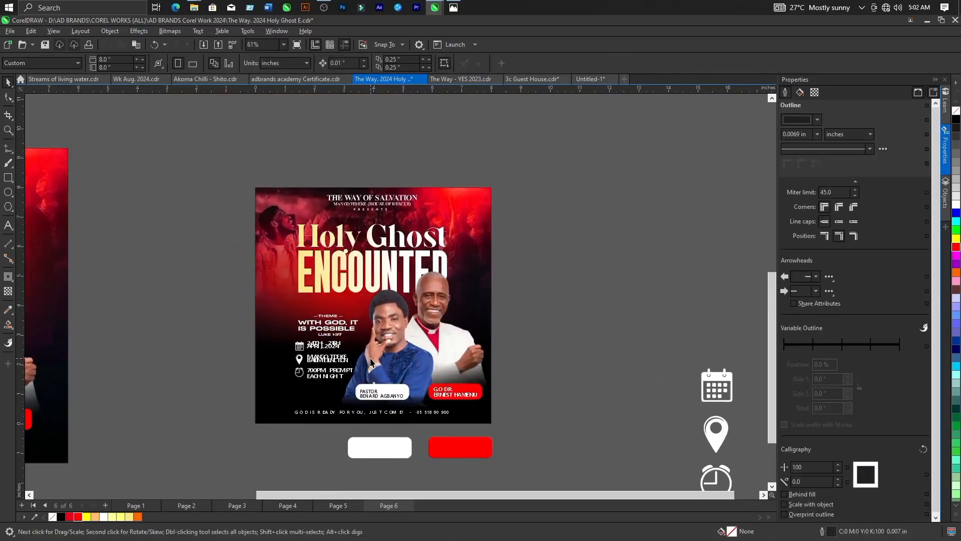
click(404, 354)
shift+click(446, 332)
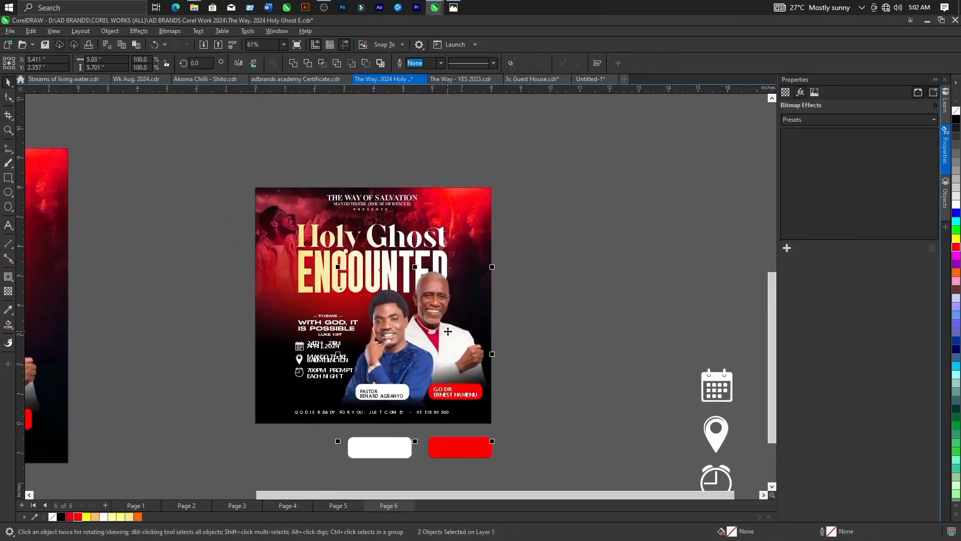
drag(492, 441, 481, 438)
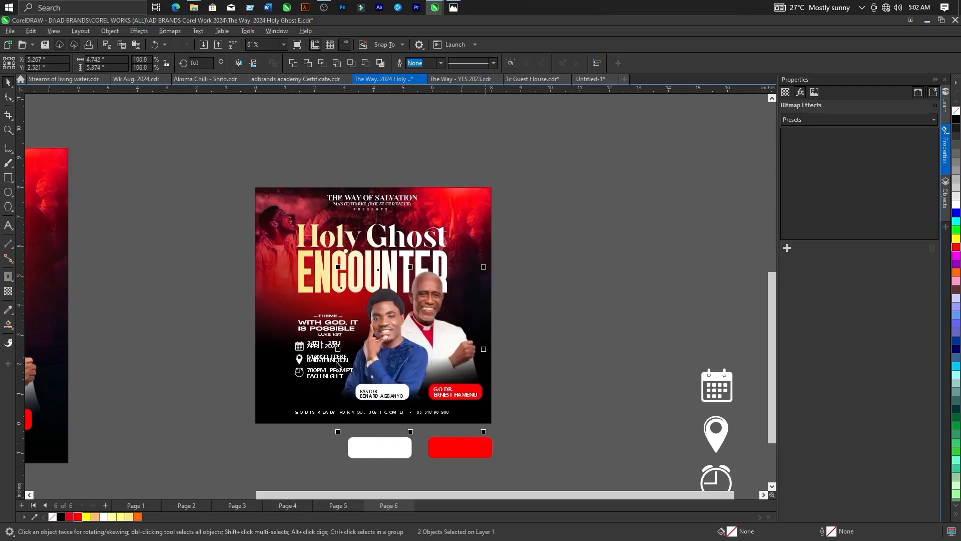
Nudge the theme text and the event details with their icons slightly to the left, away from the younger pastor.
drag(214, 299, 372, 403)
key(Left)
key(Left)
key(Left)
key(Left)
key(Left)
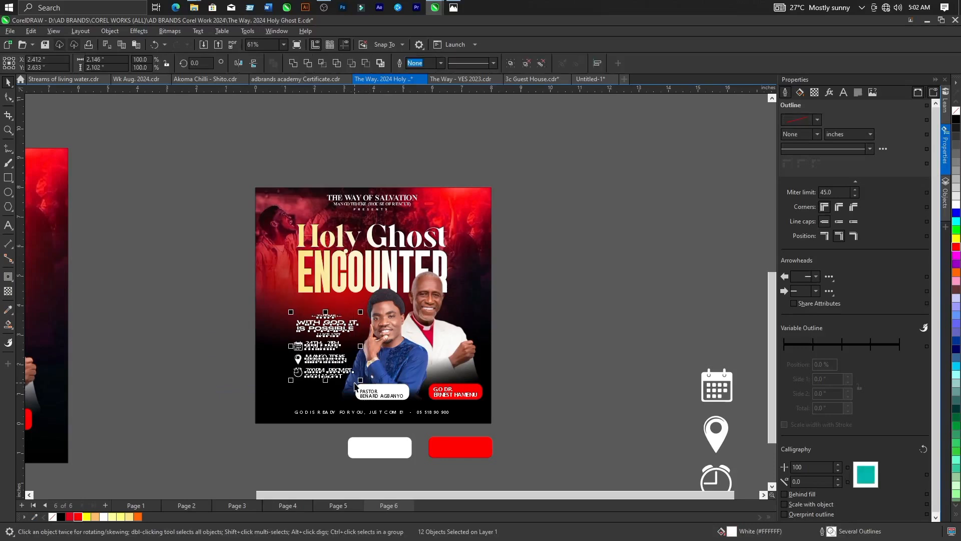
click(547, 368)
Select both name tags with their texts and shift them slightly upward over the lower part of the pastors' photos.
scroll(523, 379, up, 3)
drag(534, 360, 294, 399)
click(508, 383)
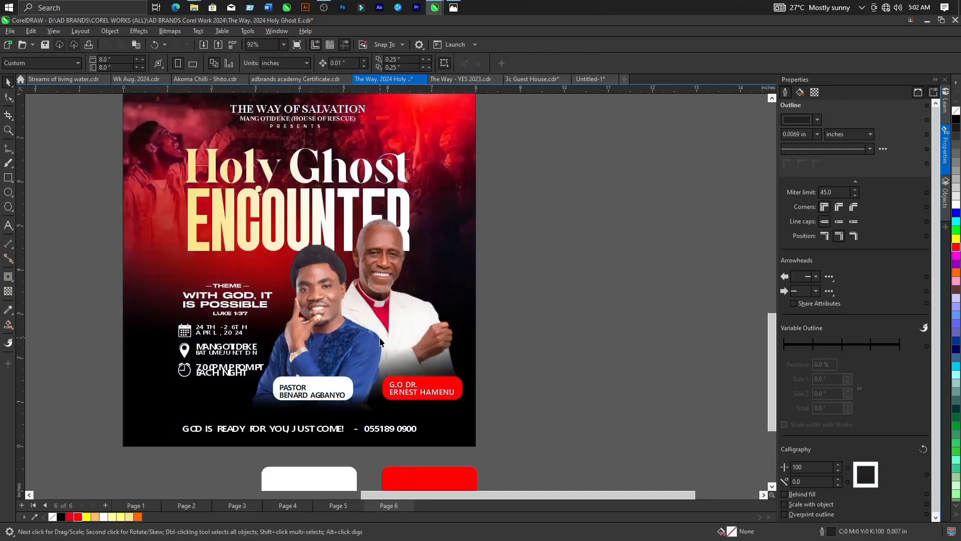
Scale the younger pastor's photo down to about 2.562 by 3.863 inches, keeping its base behind the white name tag, and deselect it.
click(355, 345)
drag(388, 450, 380, 437)
drag(247, 438, 253, 430)
scroll(295, 361, up, 2)
drag(240, 203, 251, 207)
scroll(450, 344, down, 3)
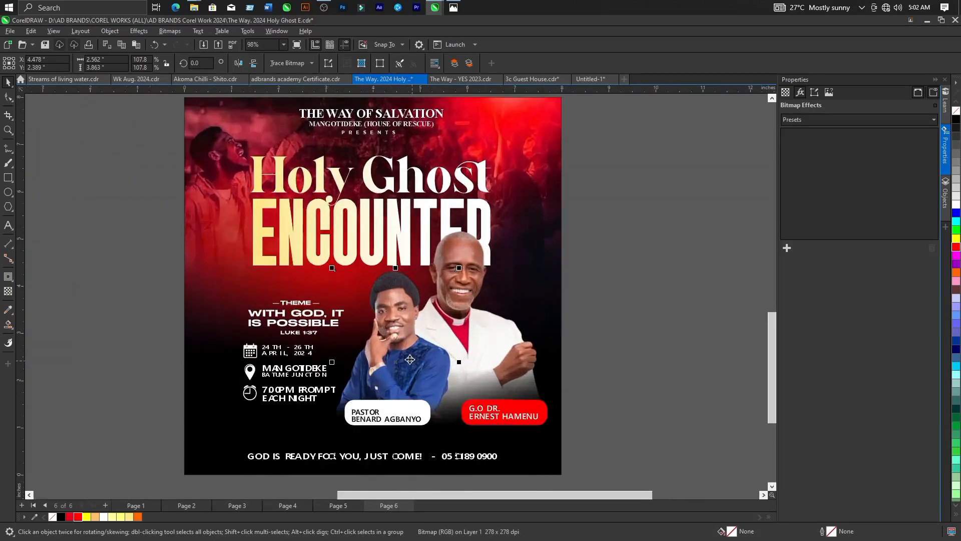
scroll(427, 326, down, 3)
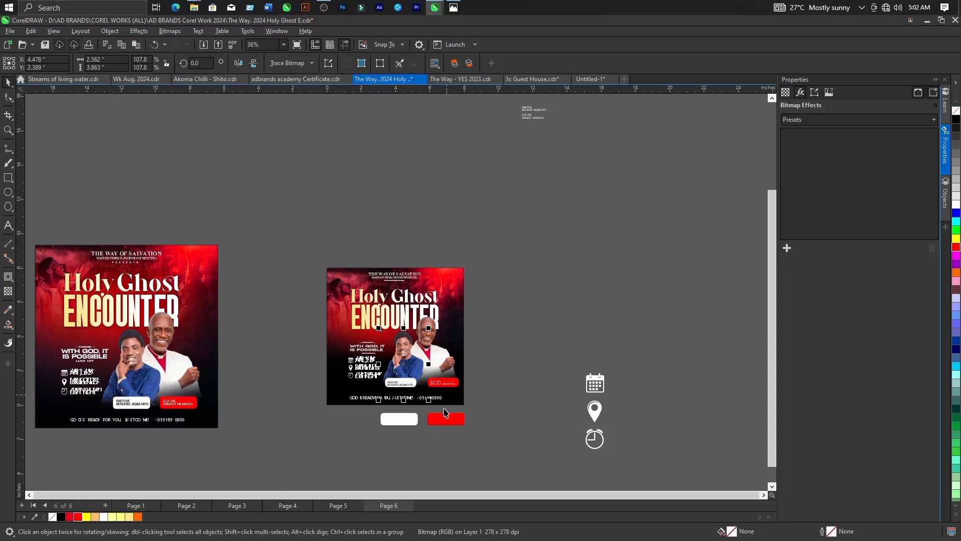
click(426, 394)
scroll(425, 394, up, 2)
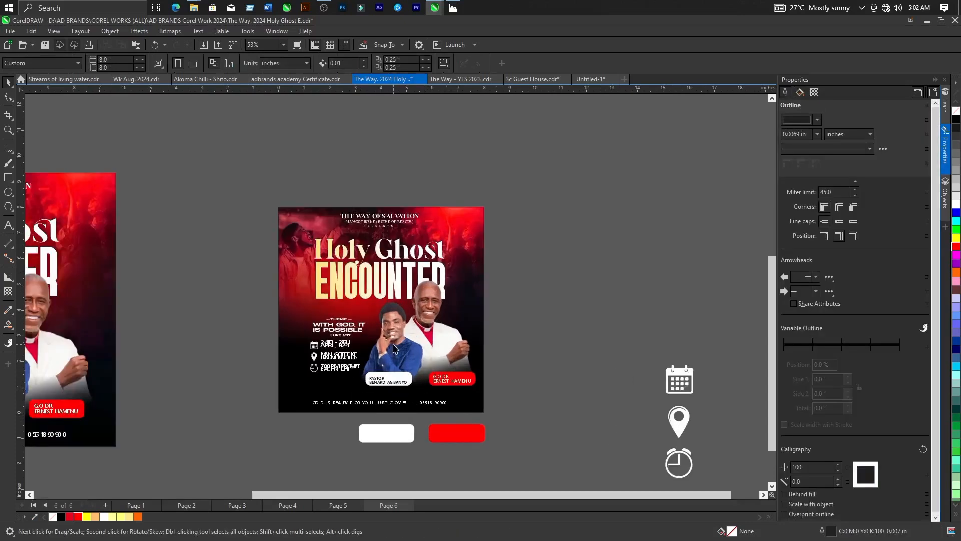
scroll(395, 348, up, 2)
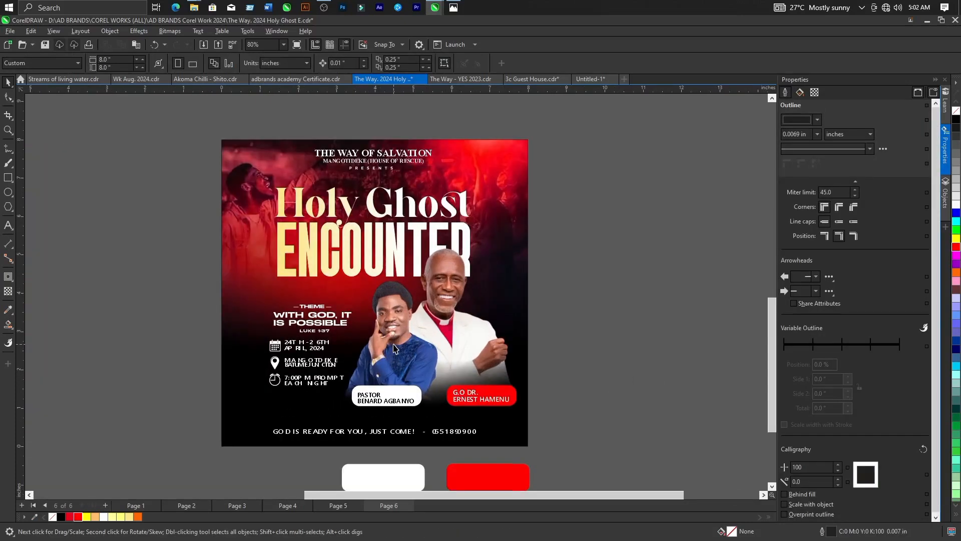